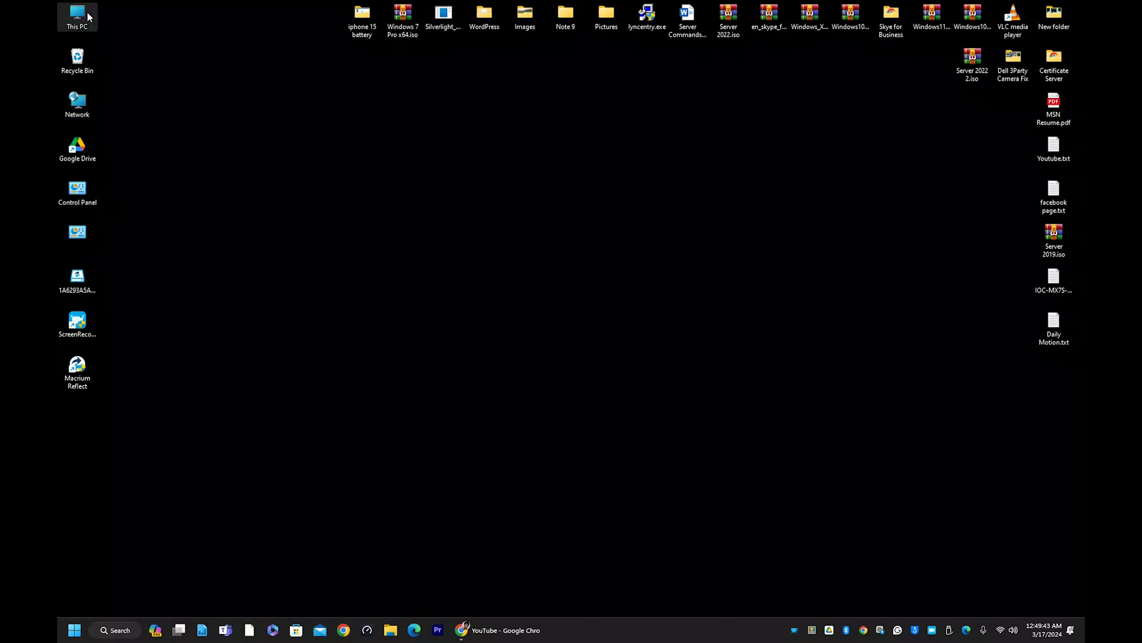
Mute the system sound and play Honda Civic.mp4 from the Downloads folder
double_click(88, 14)
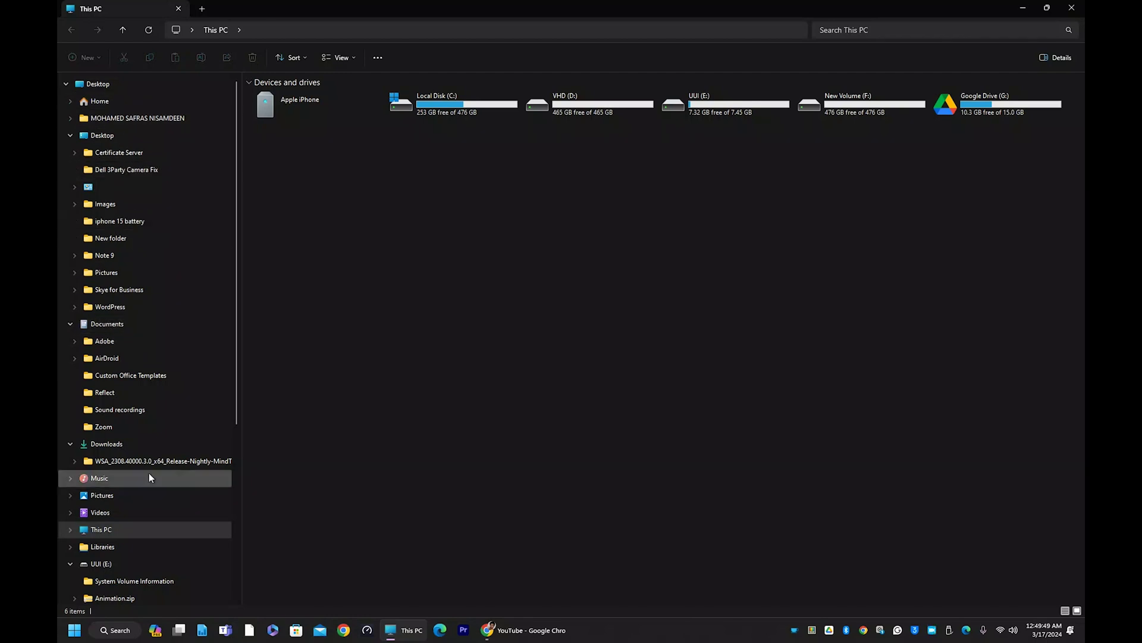
click(126, 447)
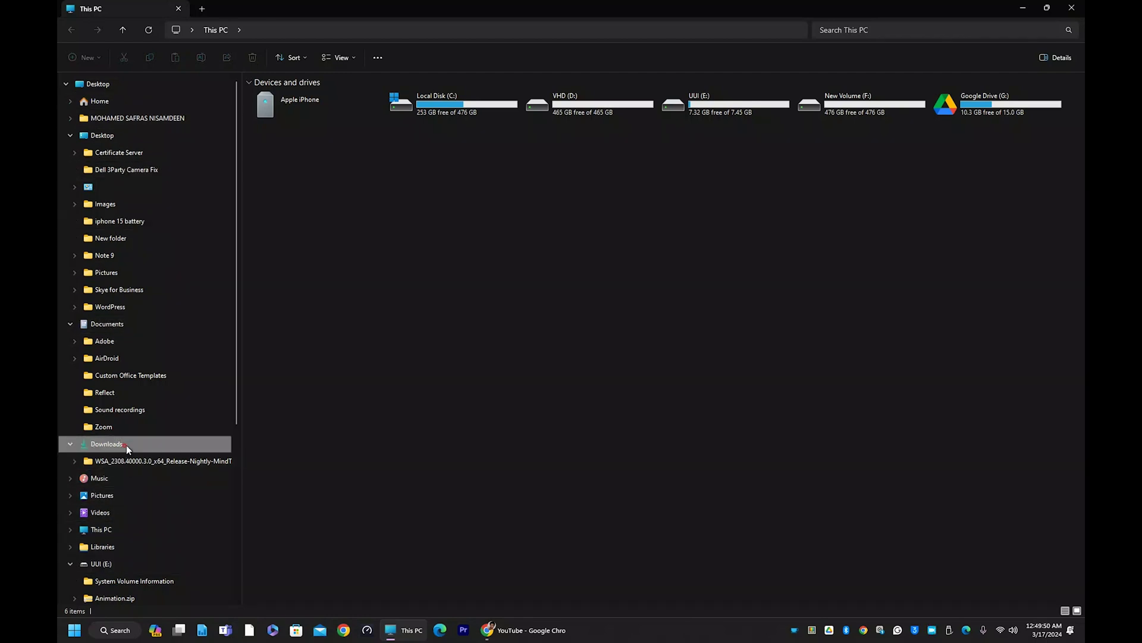
click(1014, 630)
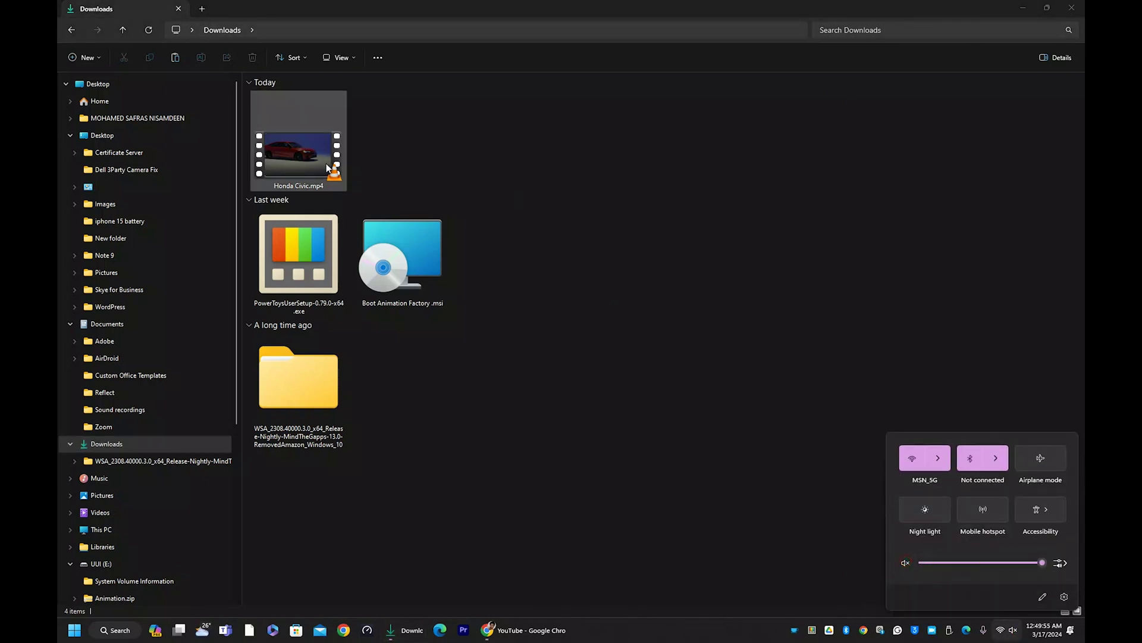
double_click(301, 157)
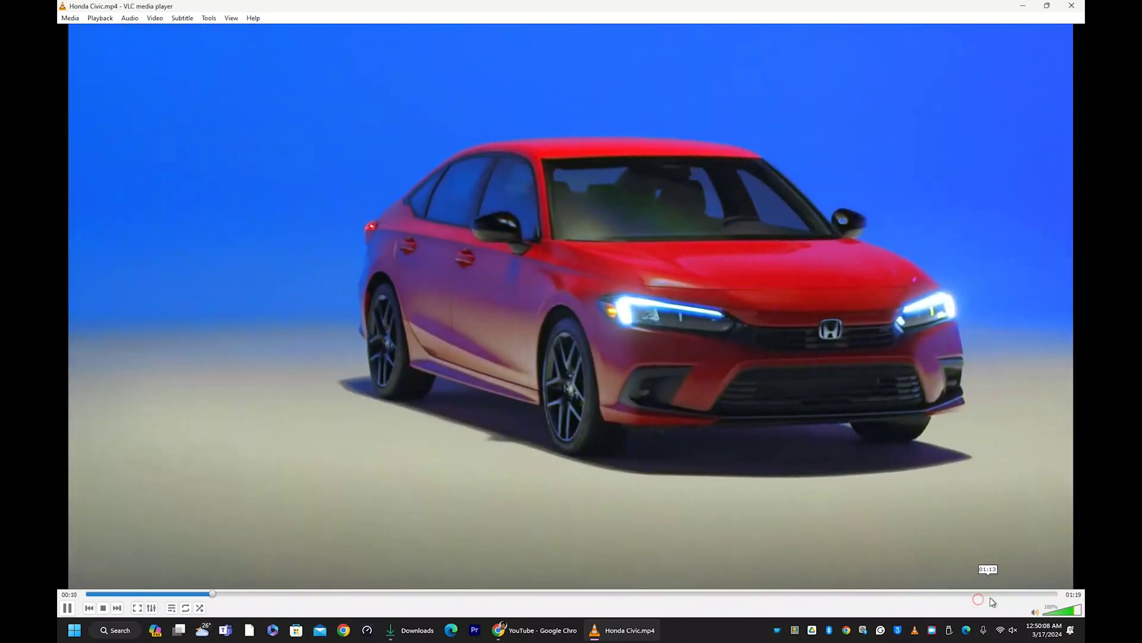
Skim the Honda Civic video from near its end back to about 17 seconds, and close the player
click(990, 597)
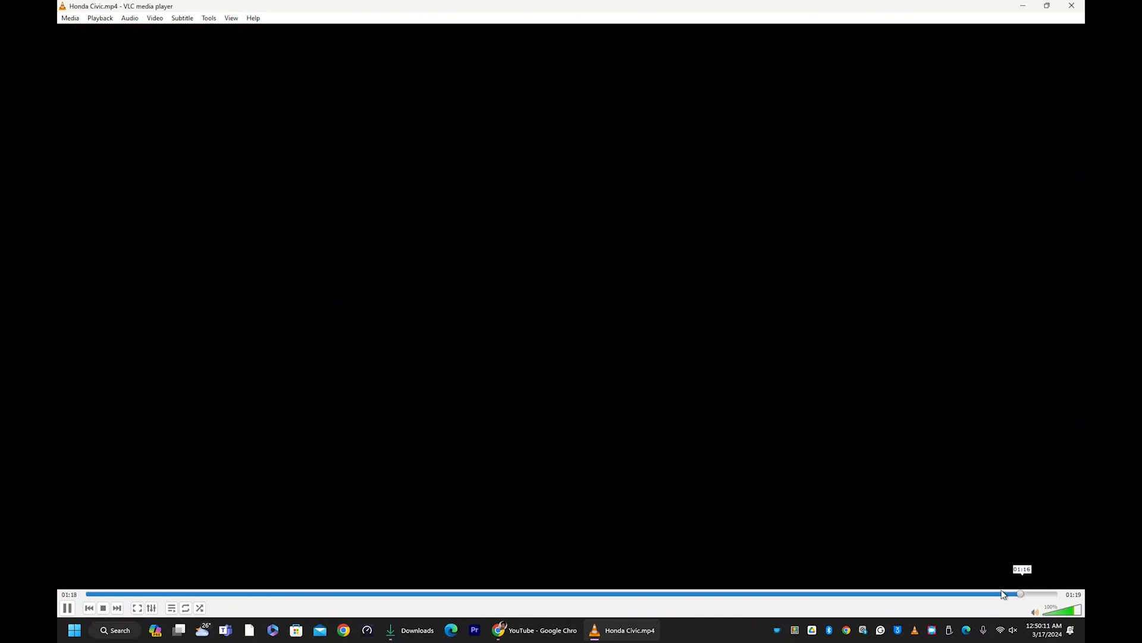
drag(1050, 598, 315, 599)
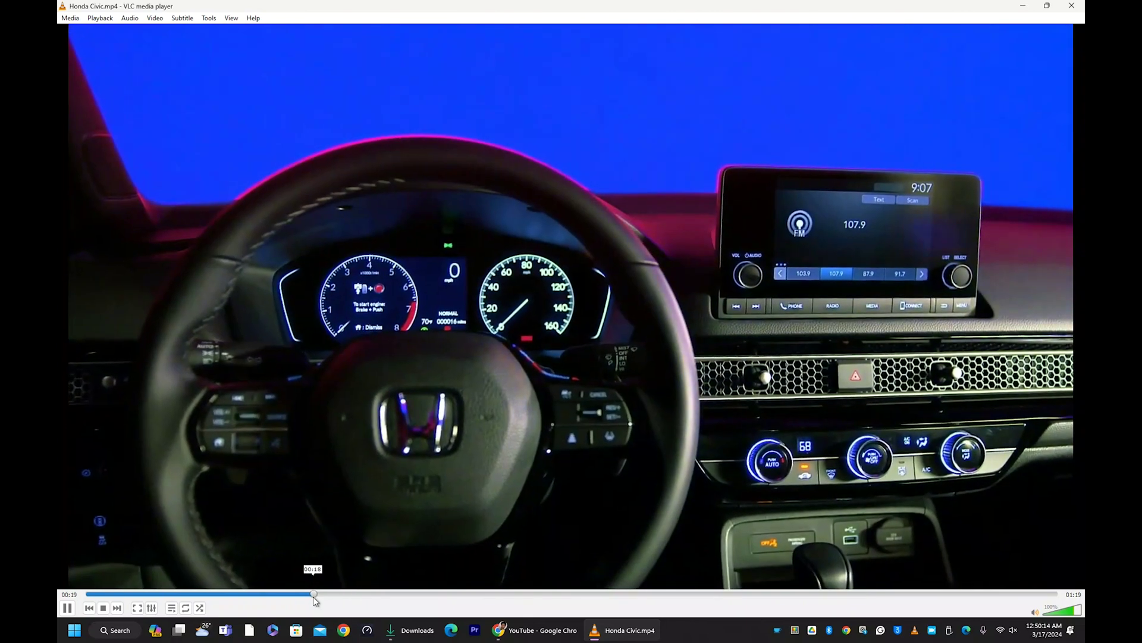
mouse_move(314, 596)
mouse_down()
mouse_move(255, 597)
mouse_move(295, 598)
mouse_up()
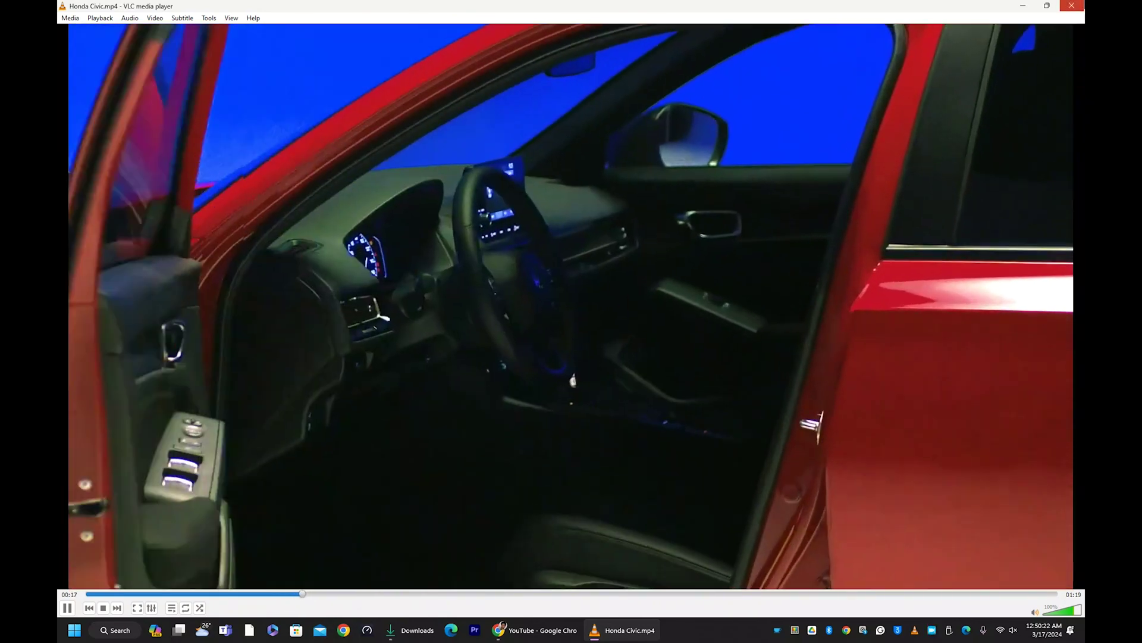
key(alt+F4)
Switch to Chrome and search Google for "introducing honda video" in a new tab
click(526, 632)
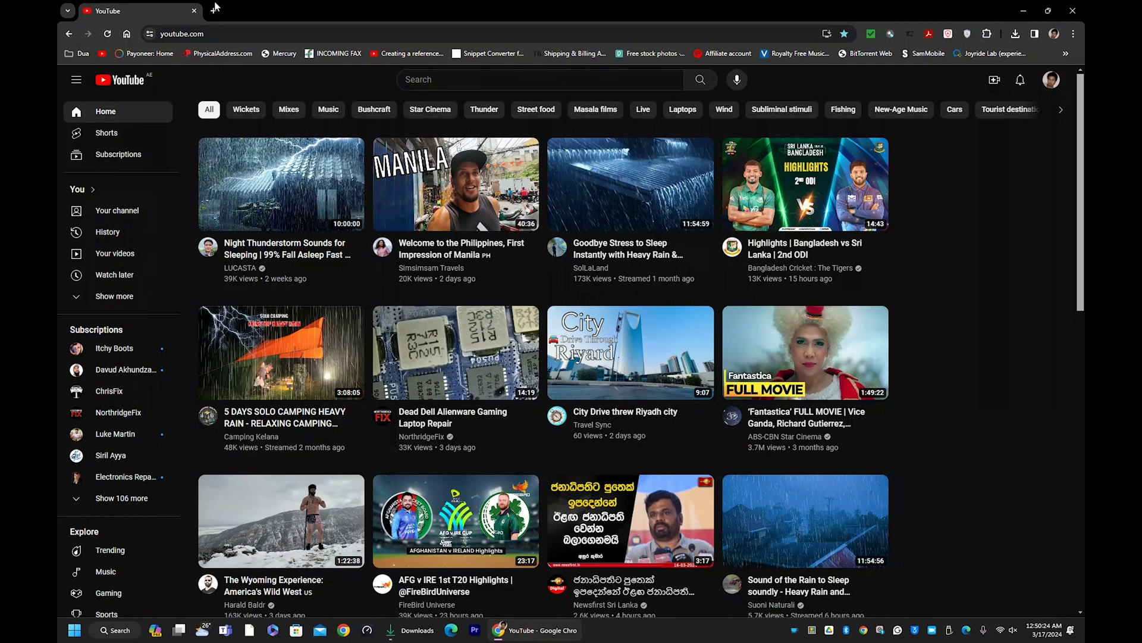
click(211, 14)
text(google.com)
key(Return)
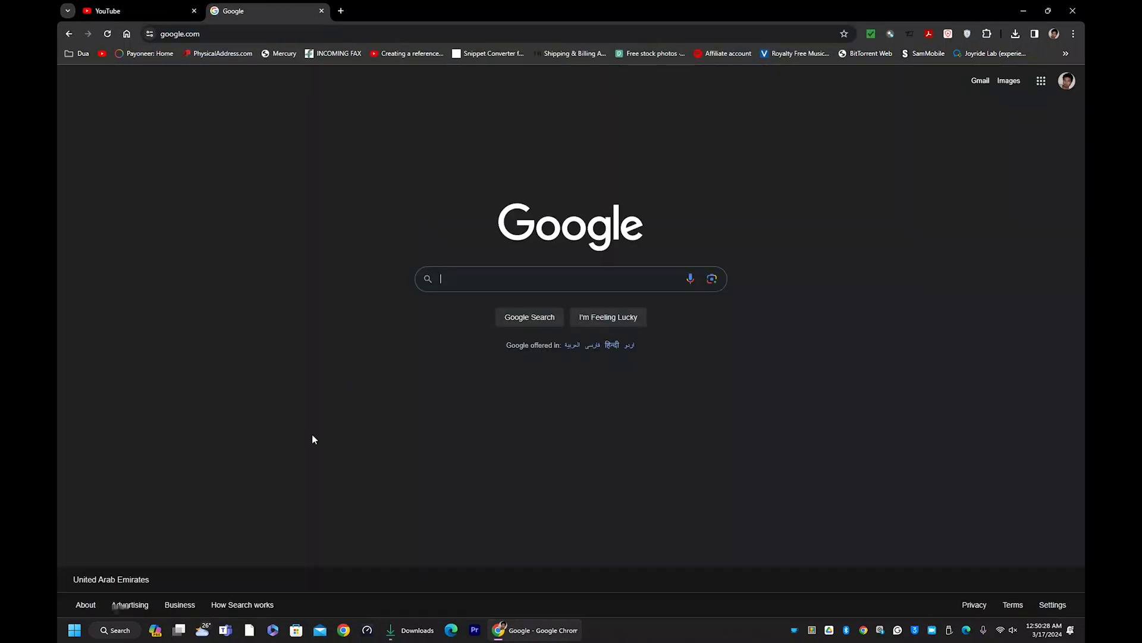
text(in)
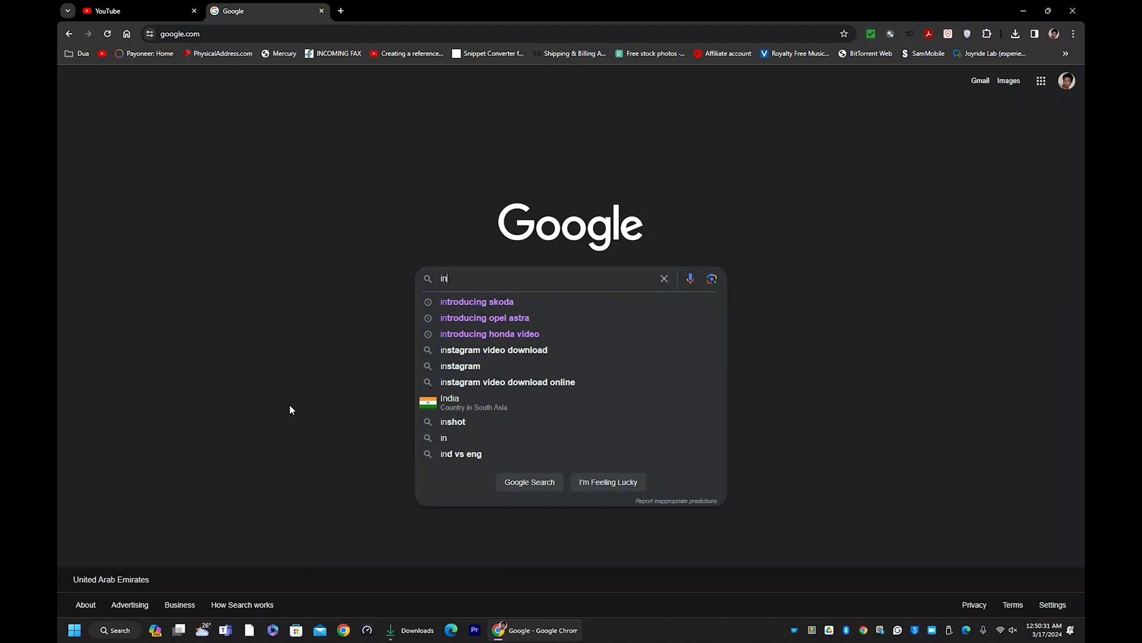
key(Down)
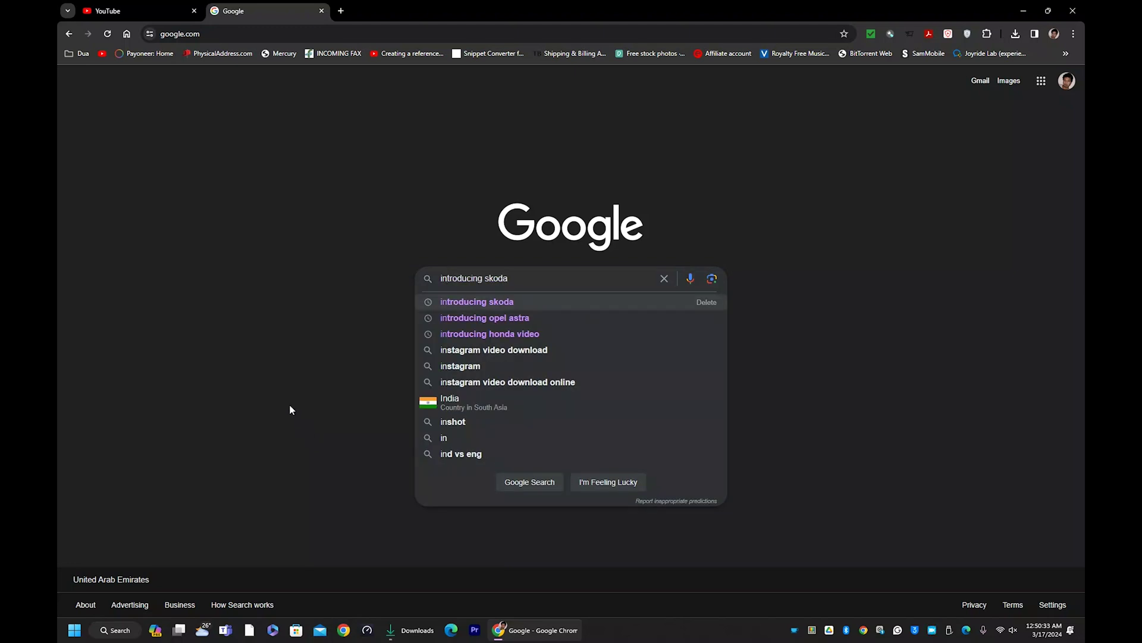
key(Down)
key(Down)
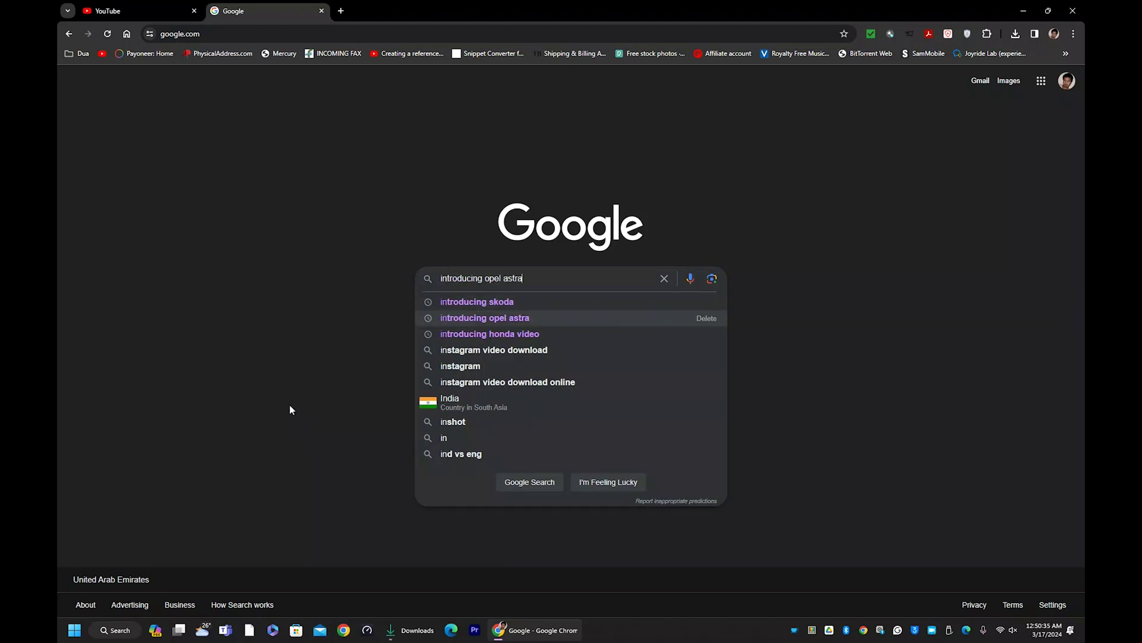
key(Return)
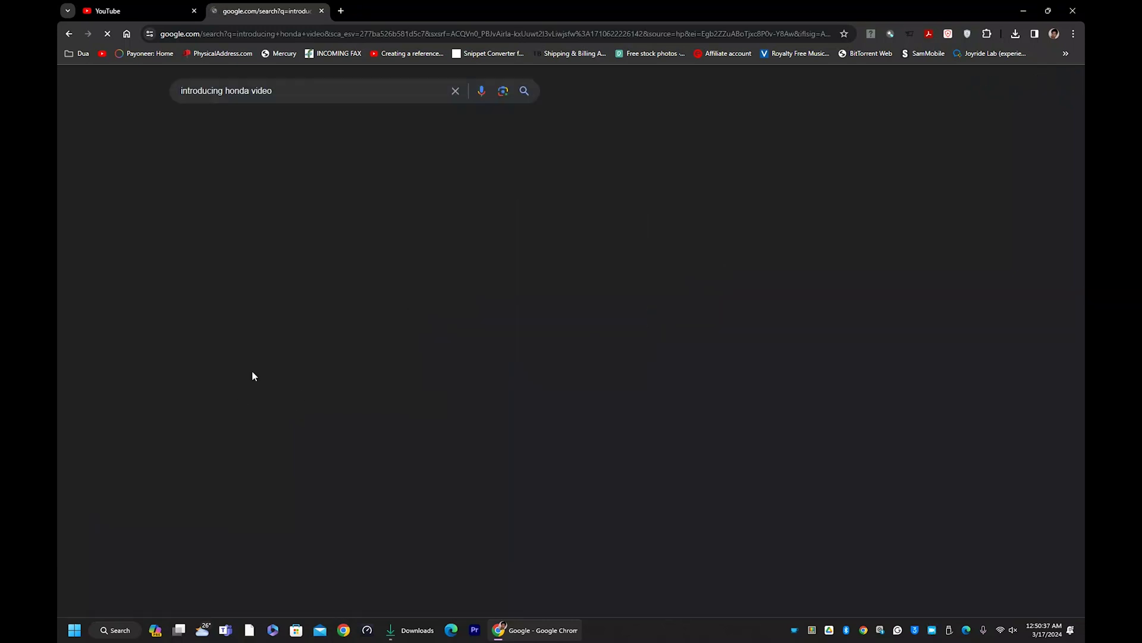
Look through the Honda search results and restrict them to videos
scroll(270, 391, down, 4)
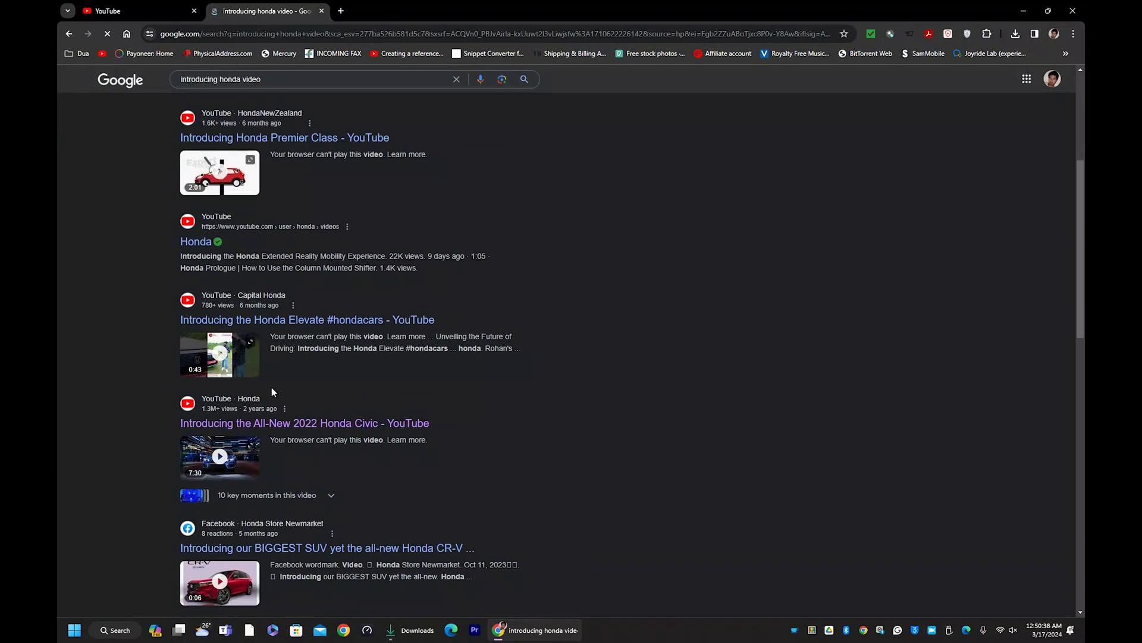
scroll(149, 309, down, 6)
scroll(188, 298, up, 5)
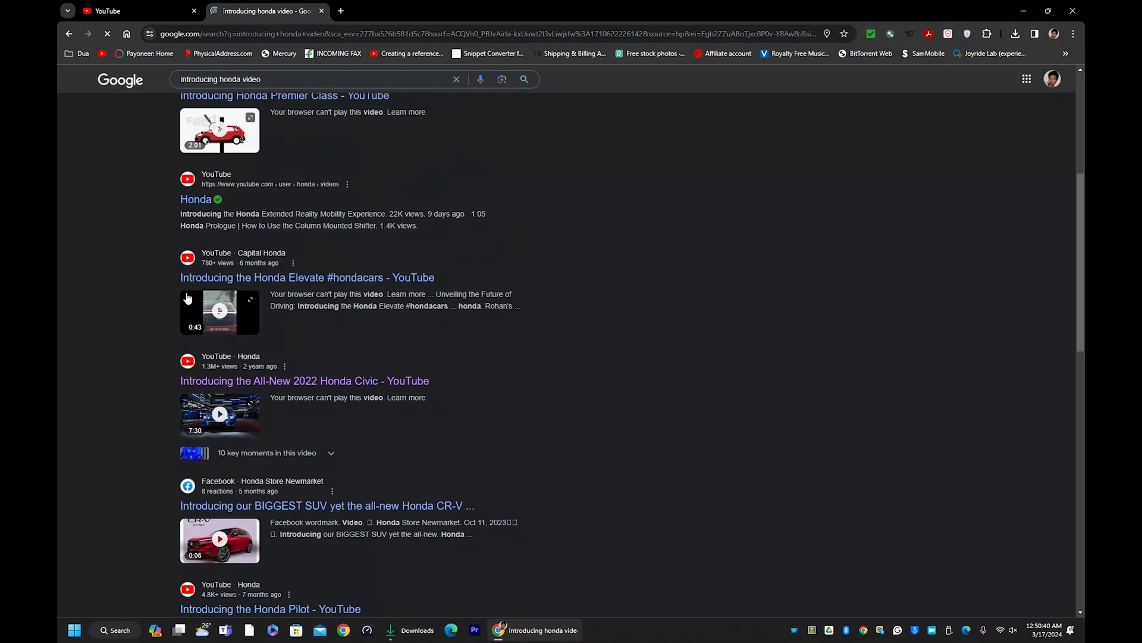
scroll(187, 298, up, 3)
scroll(153, 242, up, 3)
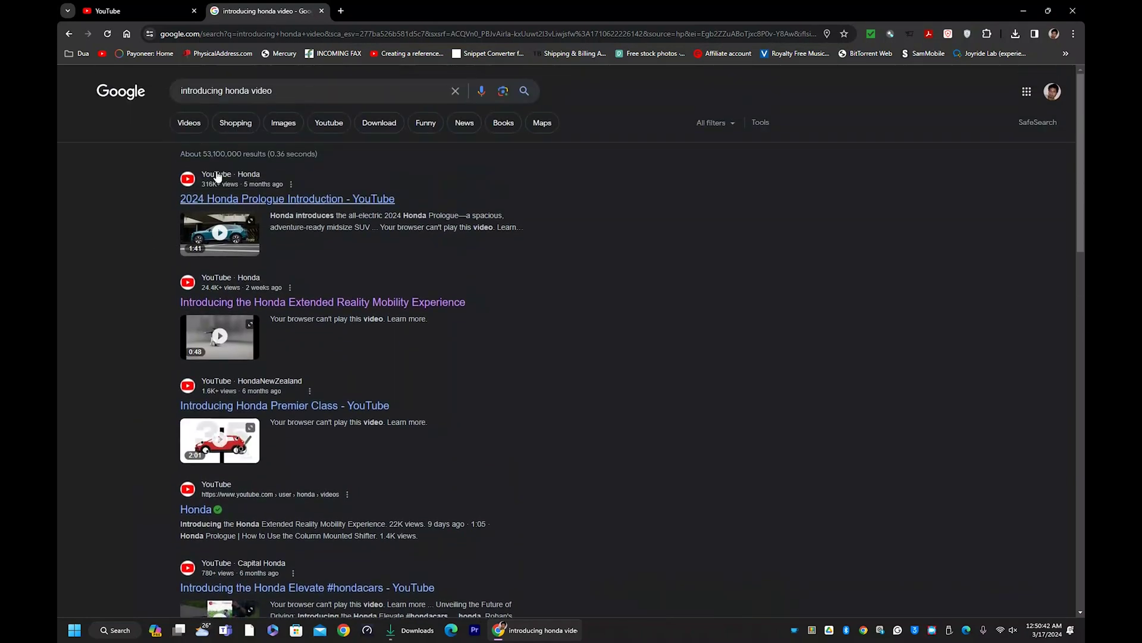
click(191, 123)
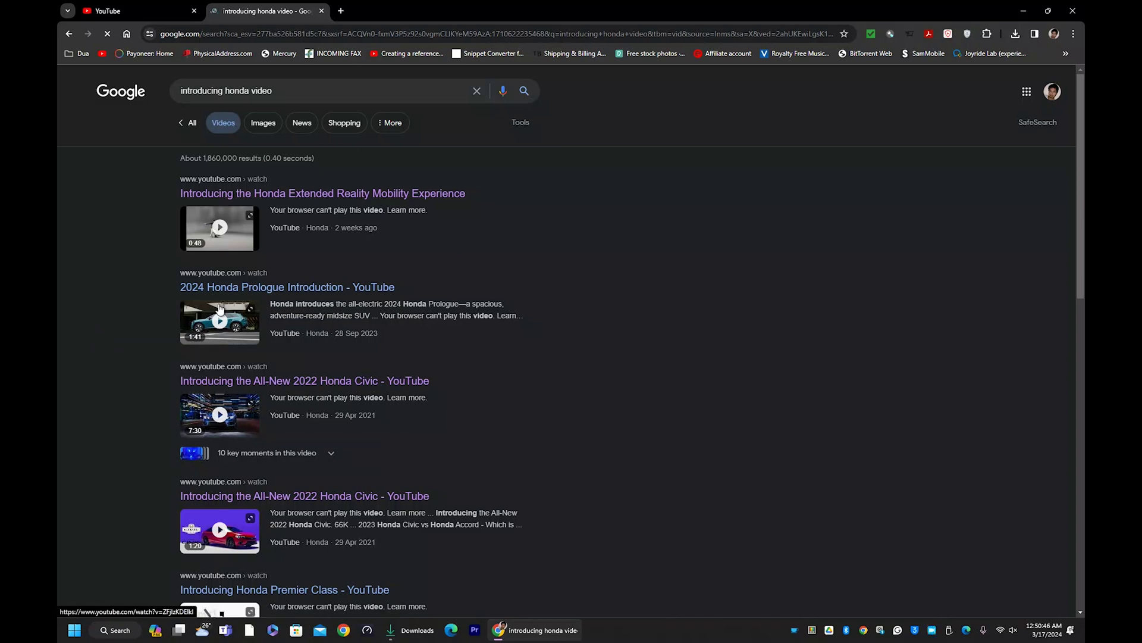
scroll(202, 316, down, 4)
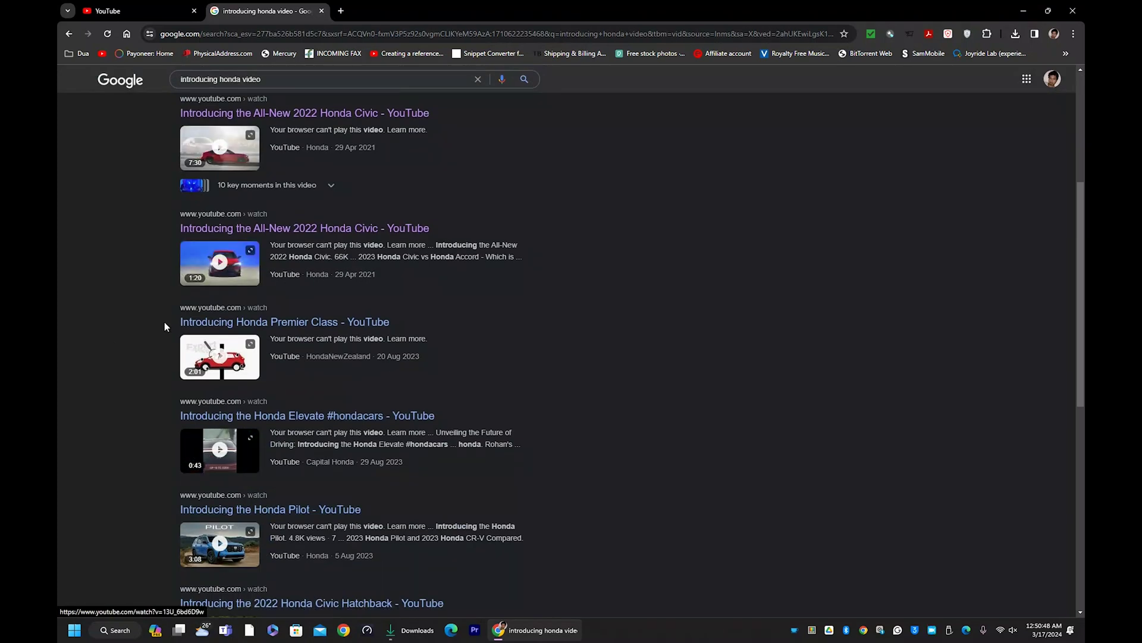
scroll(179, 440, down, 2)
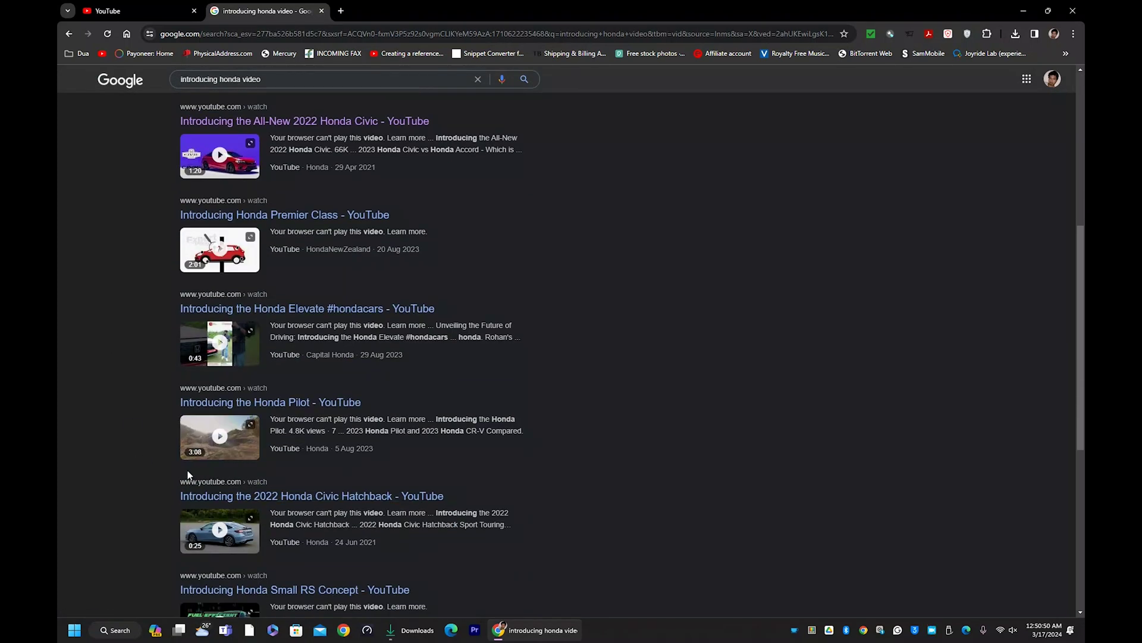
scroll(188, 475, down, 5)
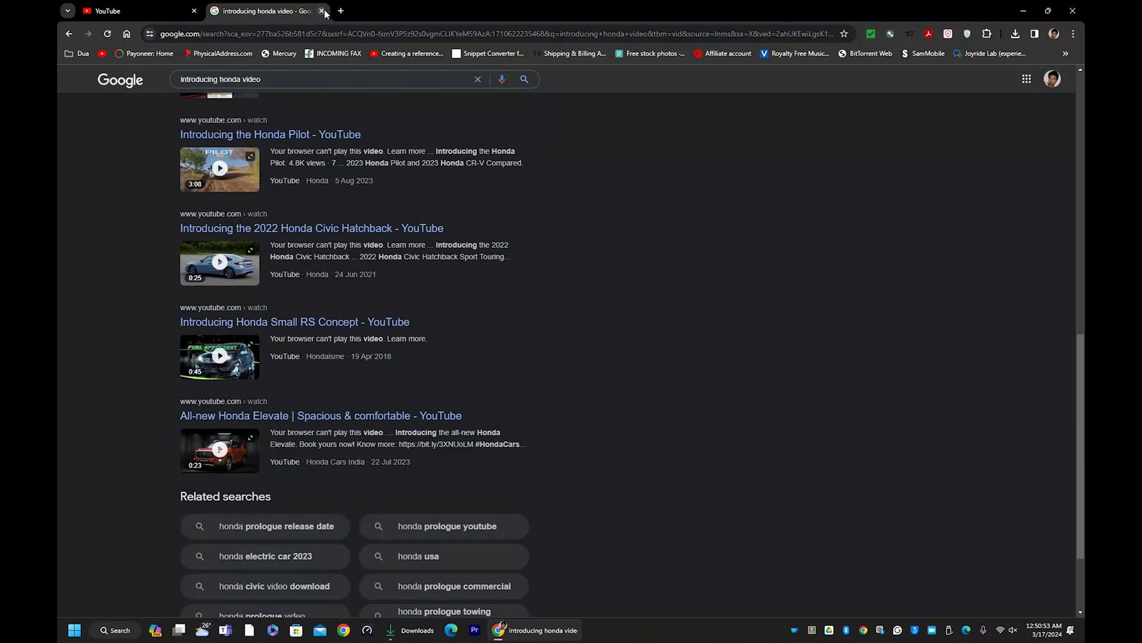
Check the Honda Civic.mp4 file in Downloads, and search Google in Chrome for "trim video online"
click(410, 630)
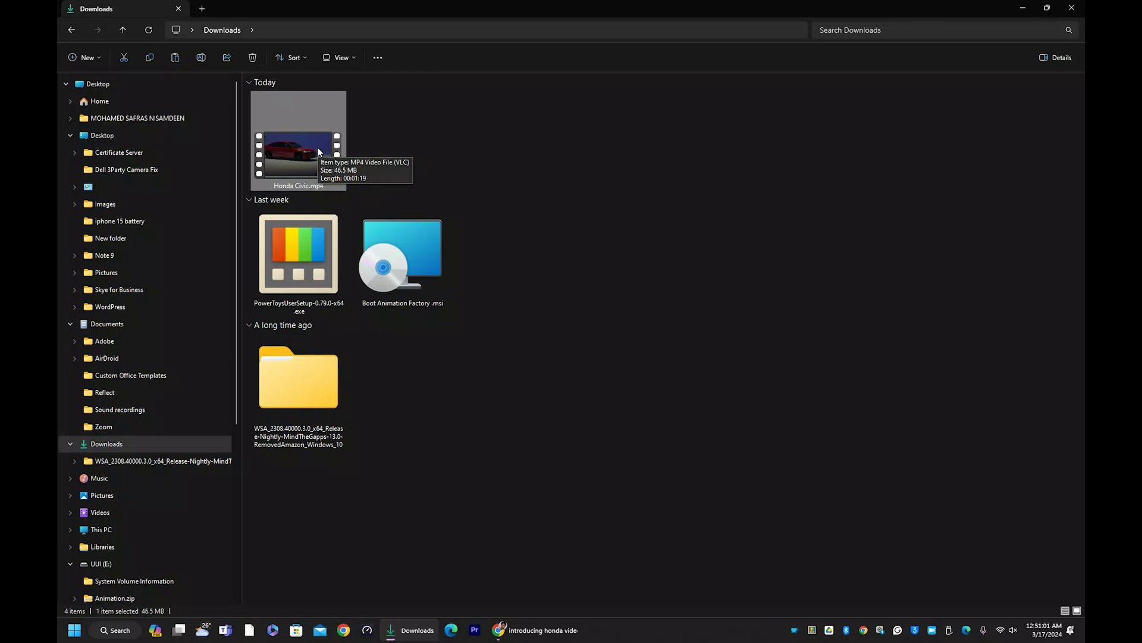
click(524, 630)
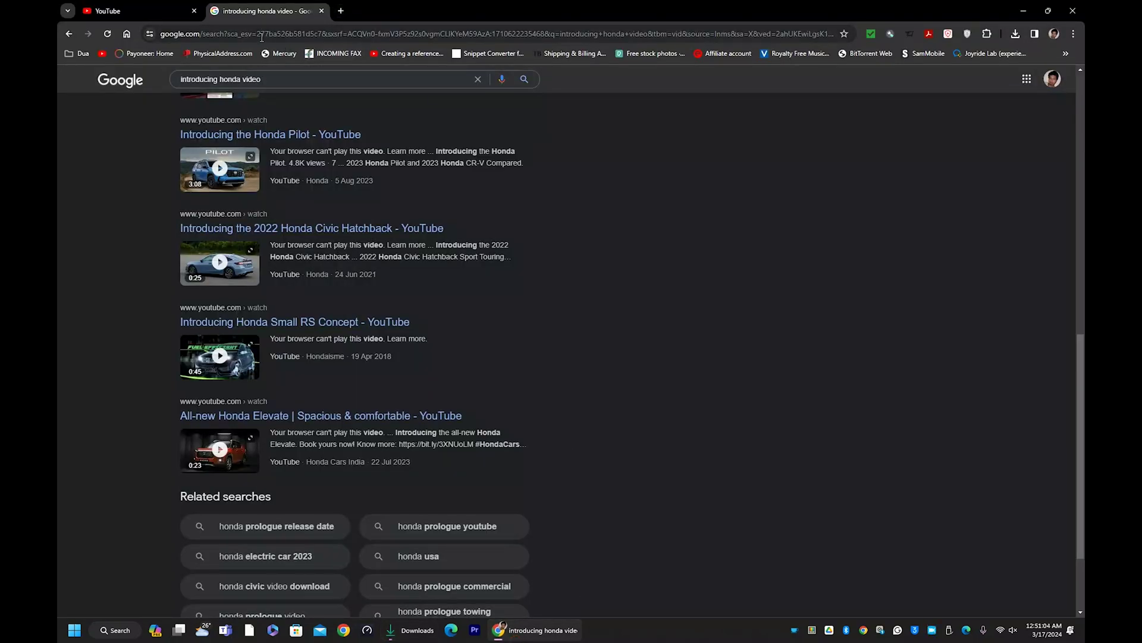
click(276, 78)
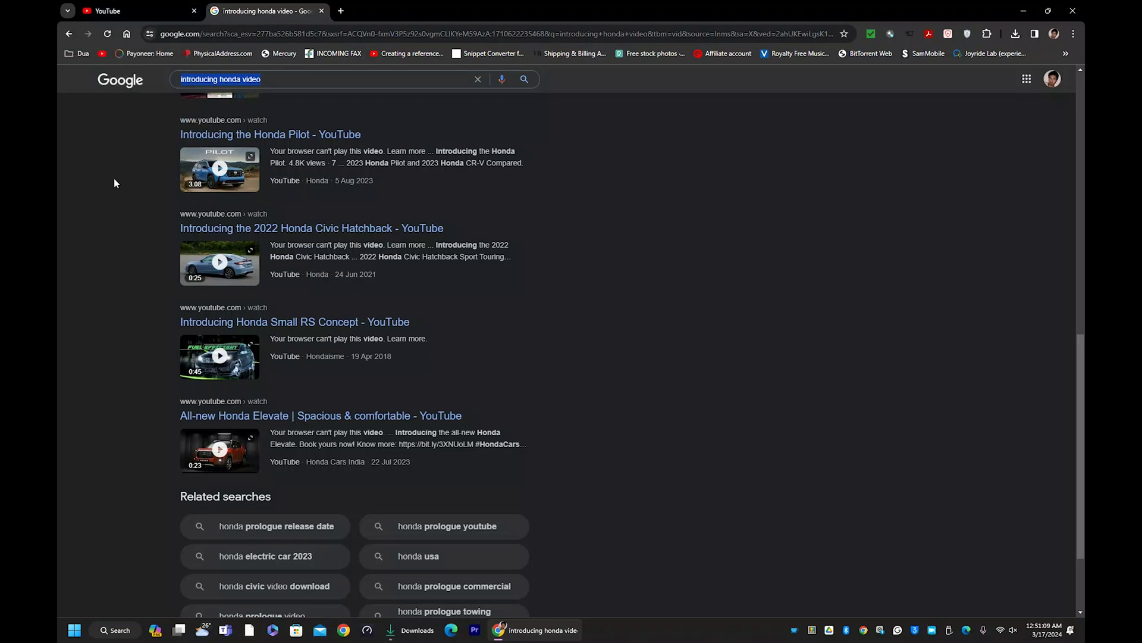
text(videos tr)
key(BackSpace)
key(BackSpace)
key(BackSpace)
key(BackSpace)
key(BackSpace)
key(BackSpace)
key(BackSpace)
key(BackSpace)
key(BackSpace)
text(trim)
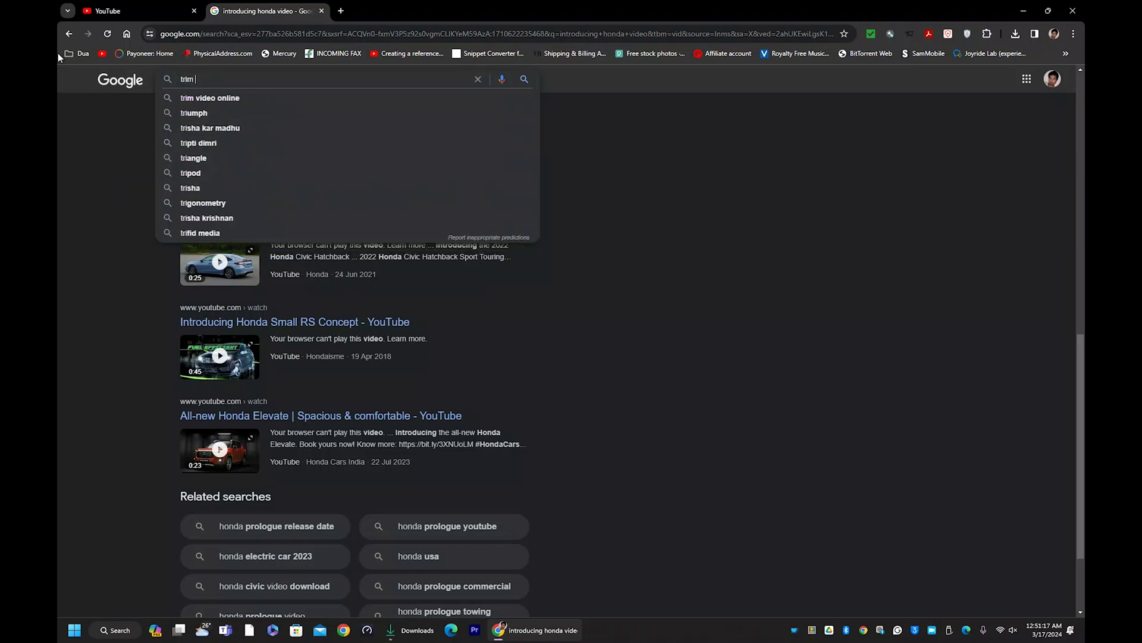
key(Down)
key(Return)
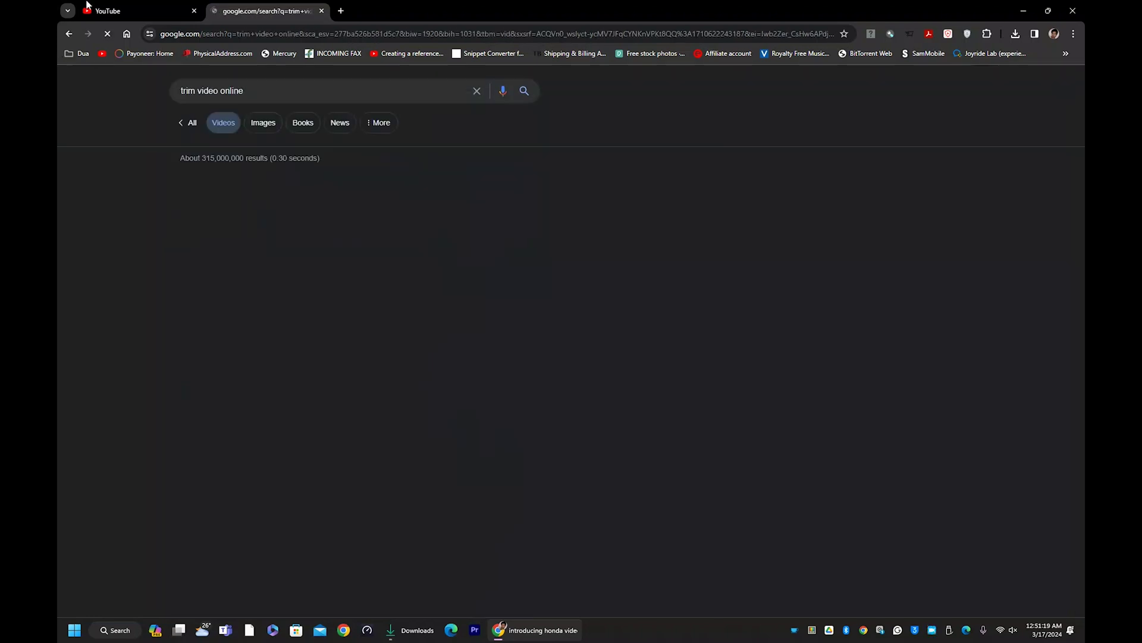
Open the online-video-cutter.com trimmer from the full web results and load Honda Civic.mp4 from Downloads
click(189, 124)
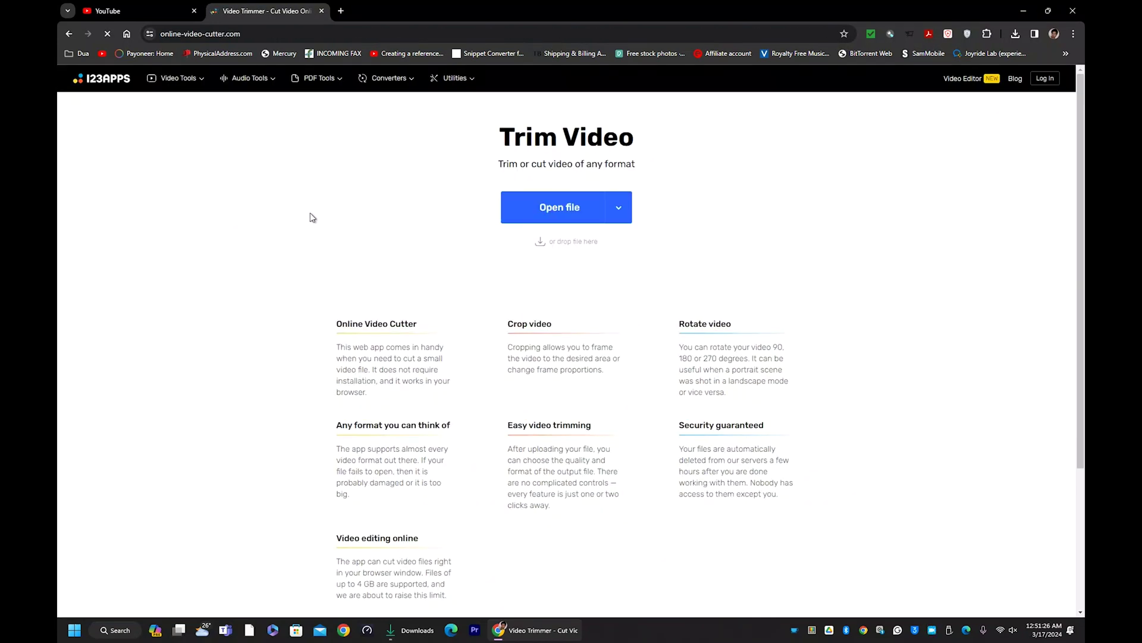
click(258, 34)
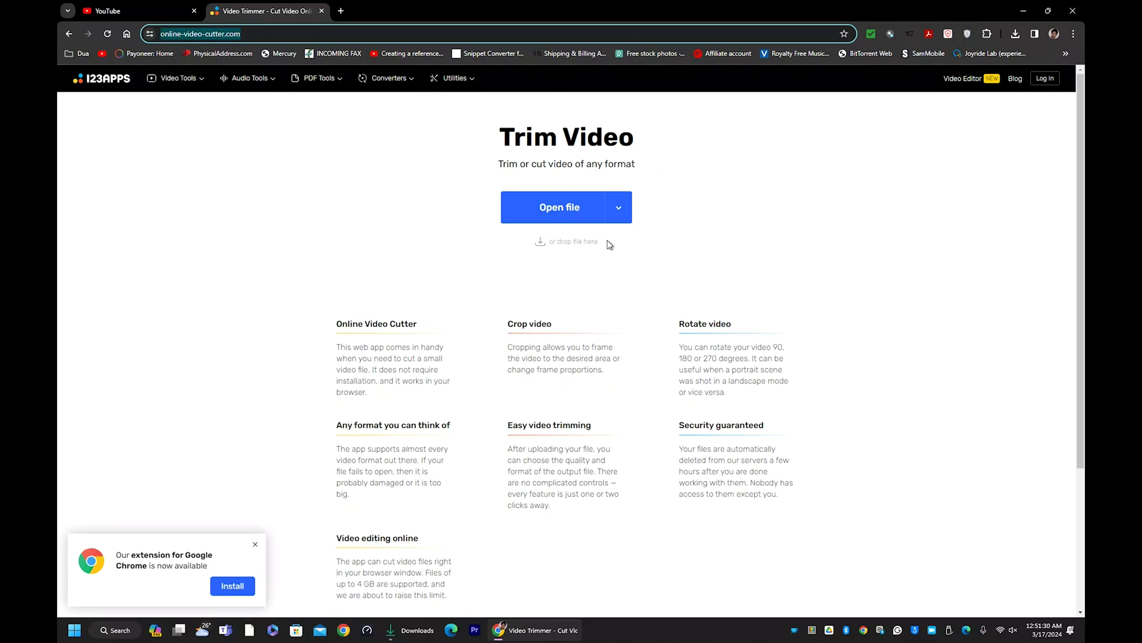
click(558, 209)
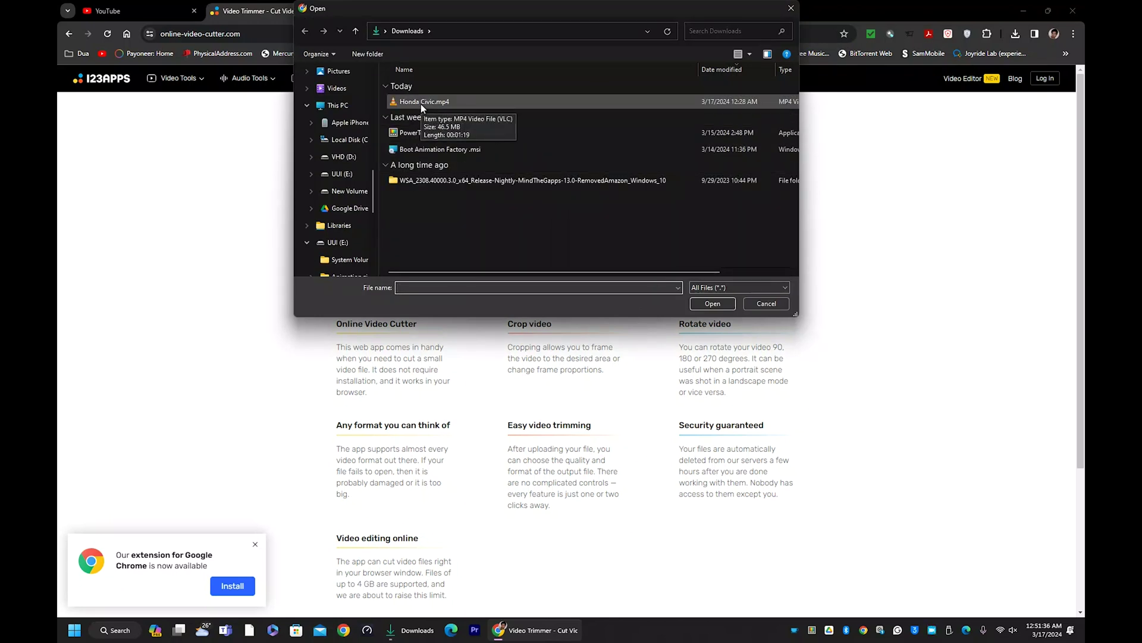
double_click(421, 104)
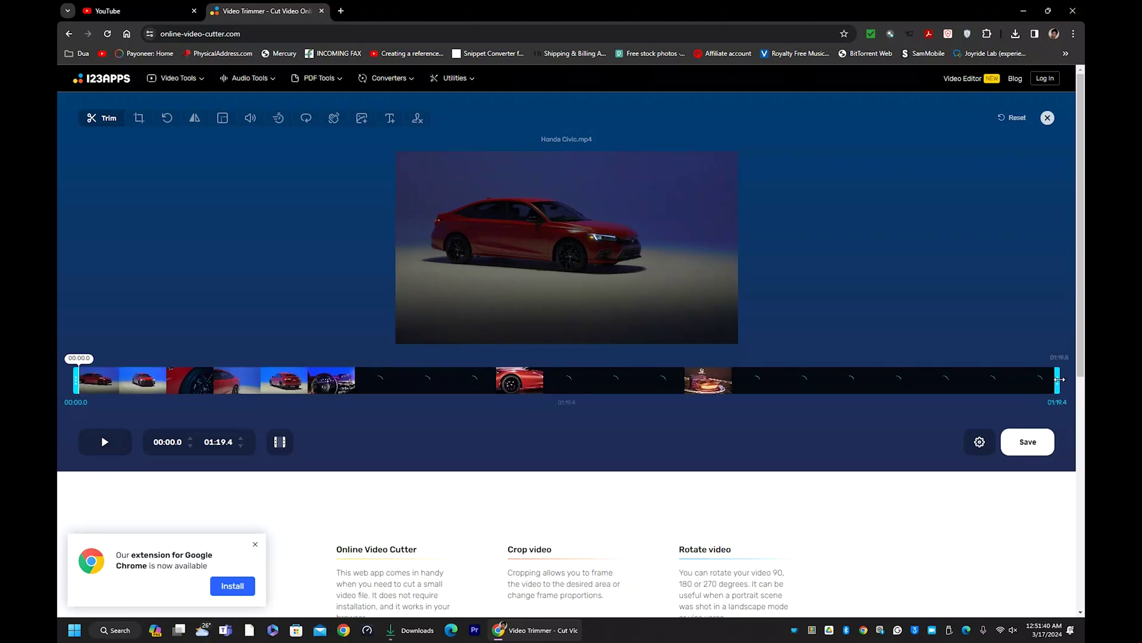
Trim the video's end to 00:20.0 and download the shortened clip
drag(1060, 379, 328, 374)
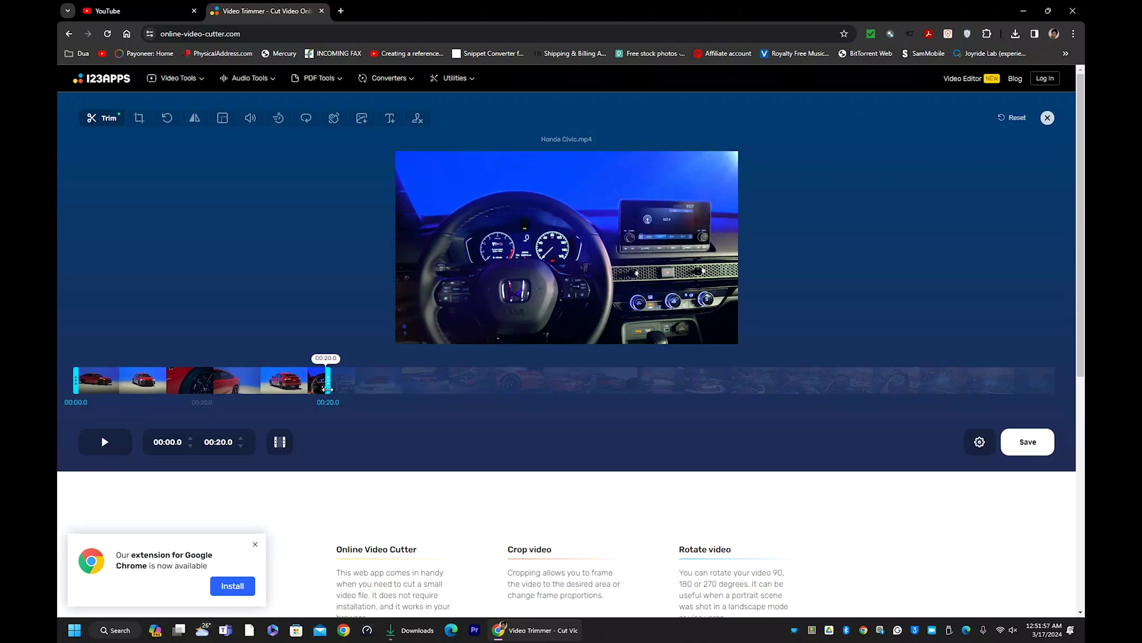
click(1029, 452)
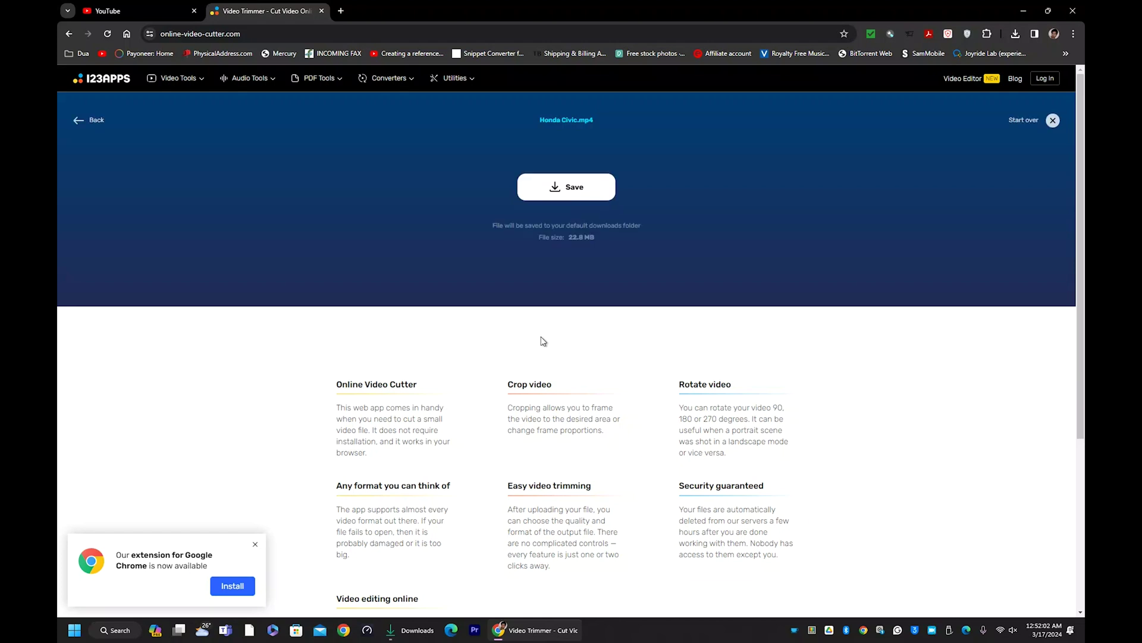
click(583, 196)
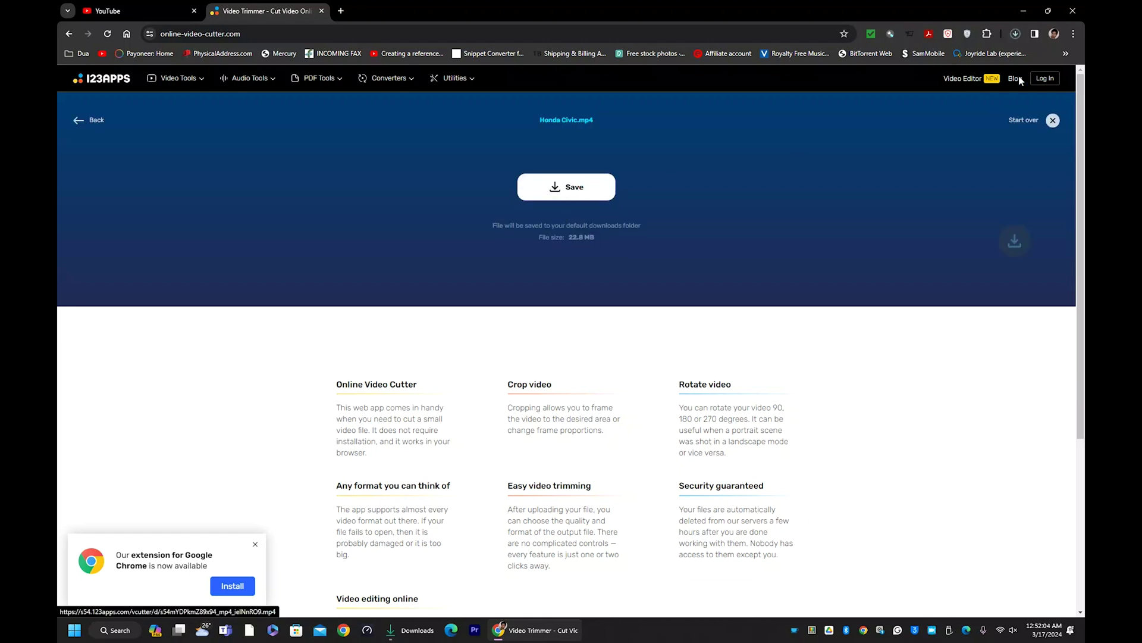
Show the downloaded clip in its folder and delete the original Honda Civic.mp4
click(1016, 34)
click(980, 81)
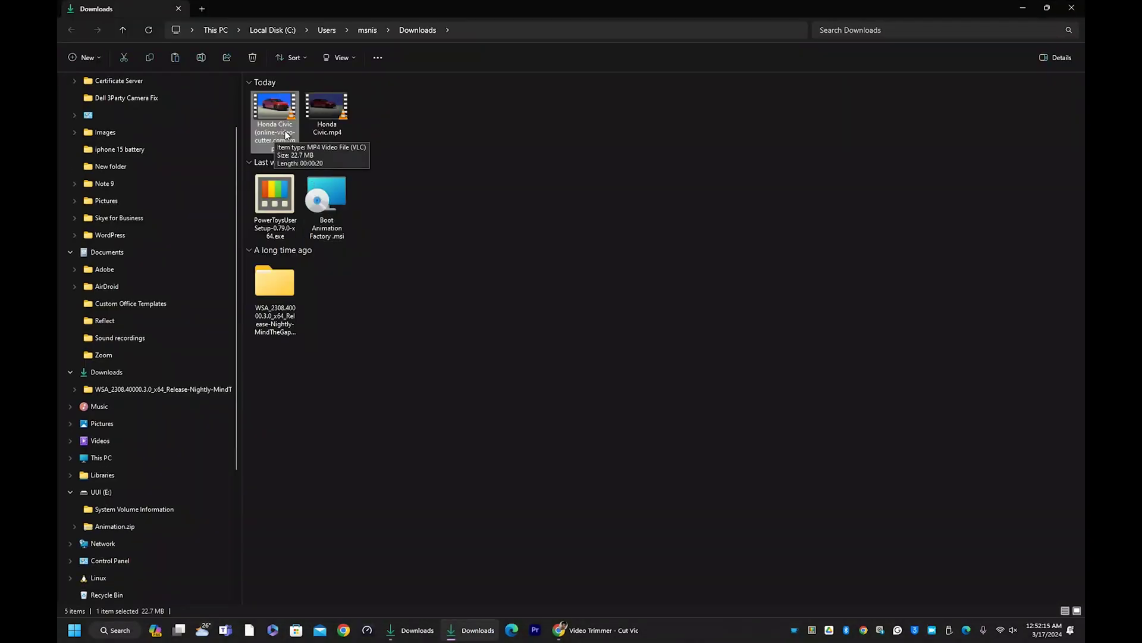
click(324, 114)
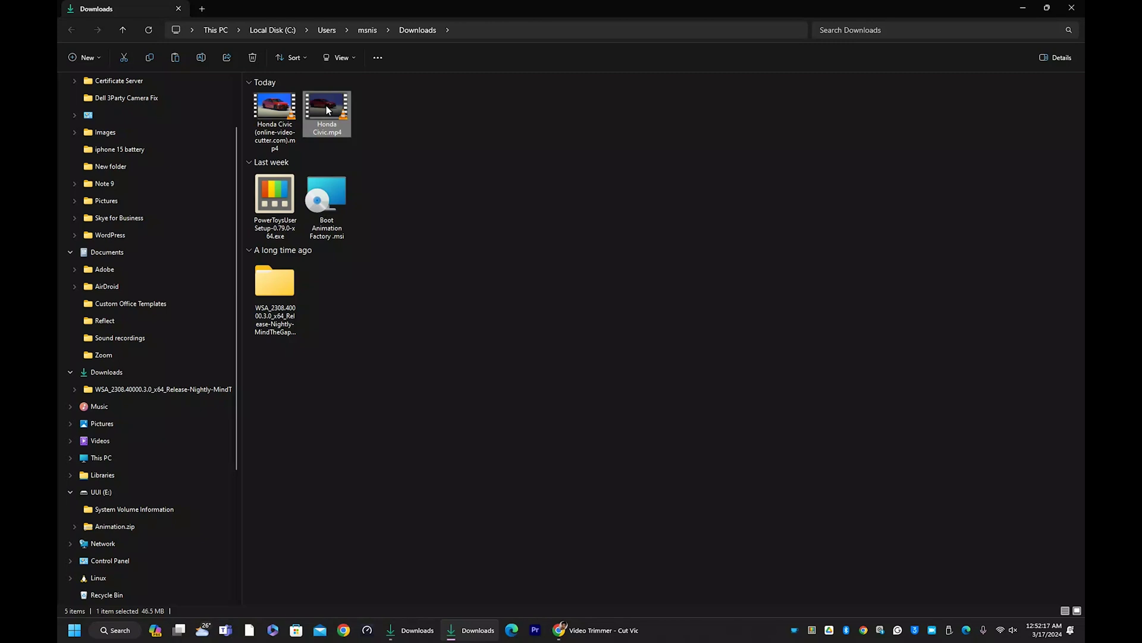
key(Delete)
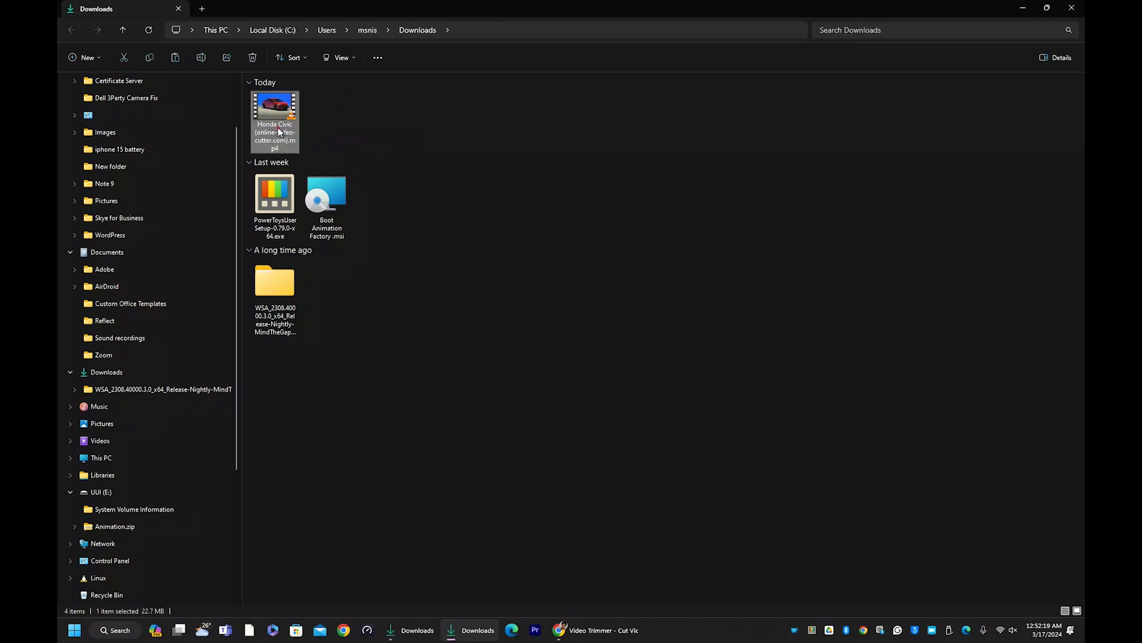
Rename the trimmed clip in Downloads as Honda Civic.mp4
right_click(278, 129)
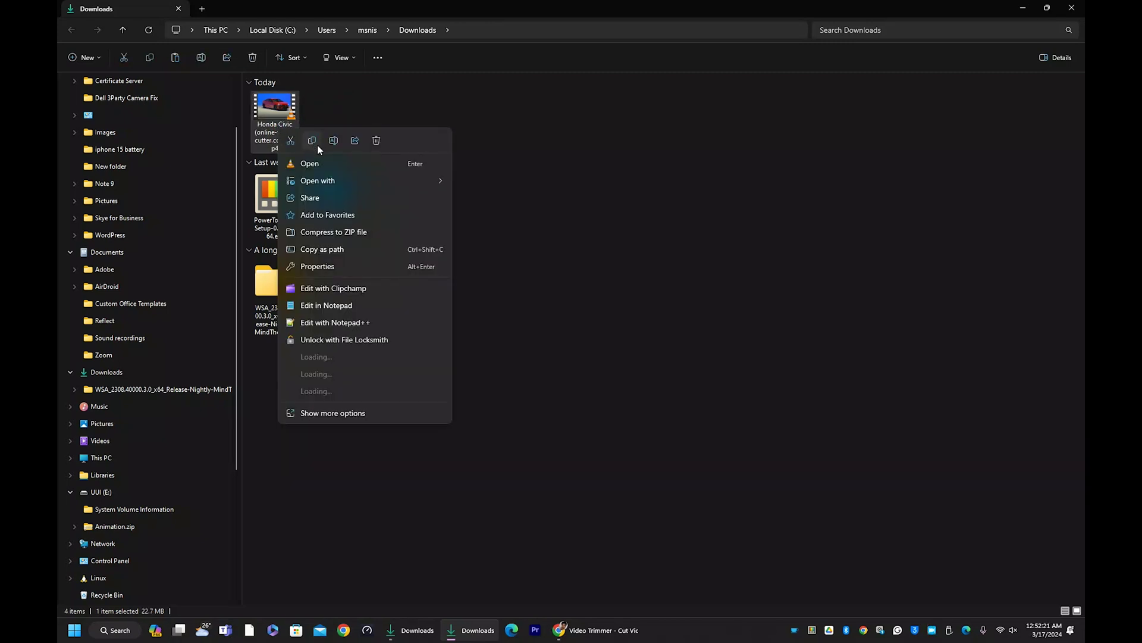
click(333, 141)
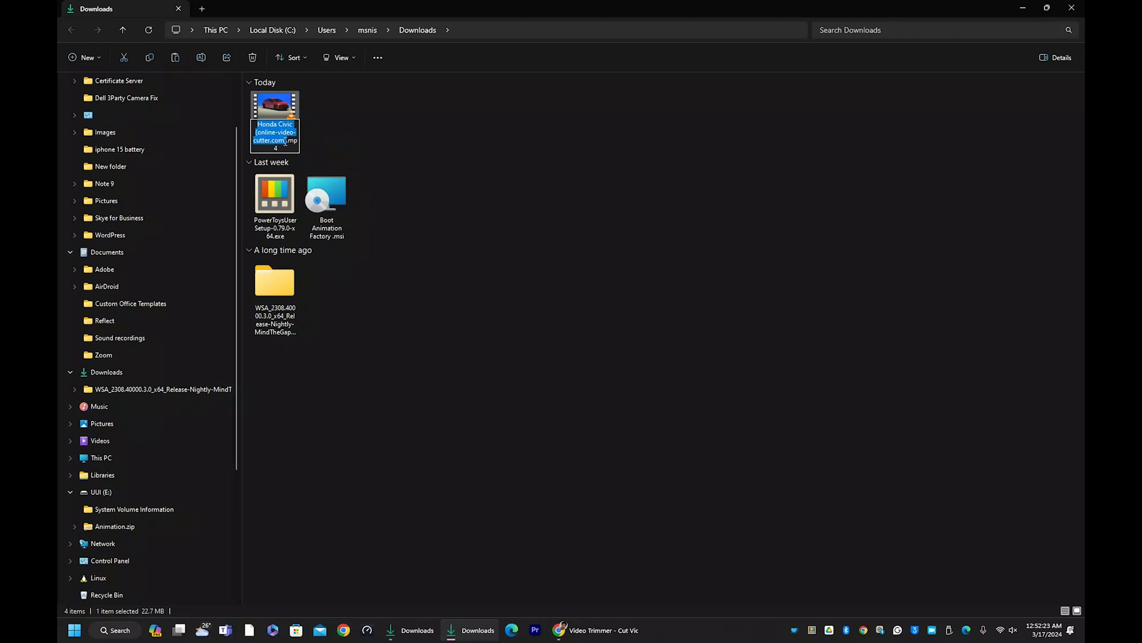
double_click(286, 141)
key(BackSpace)
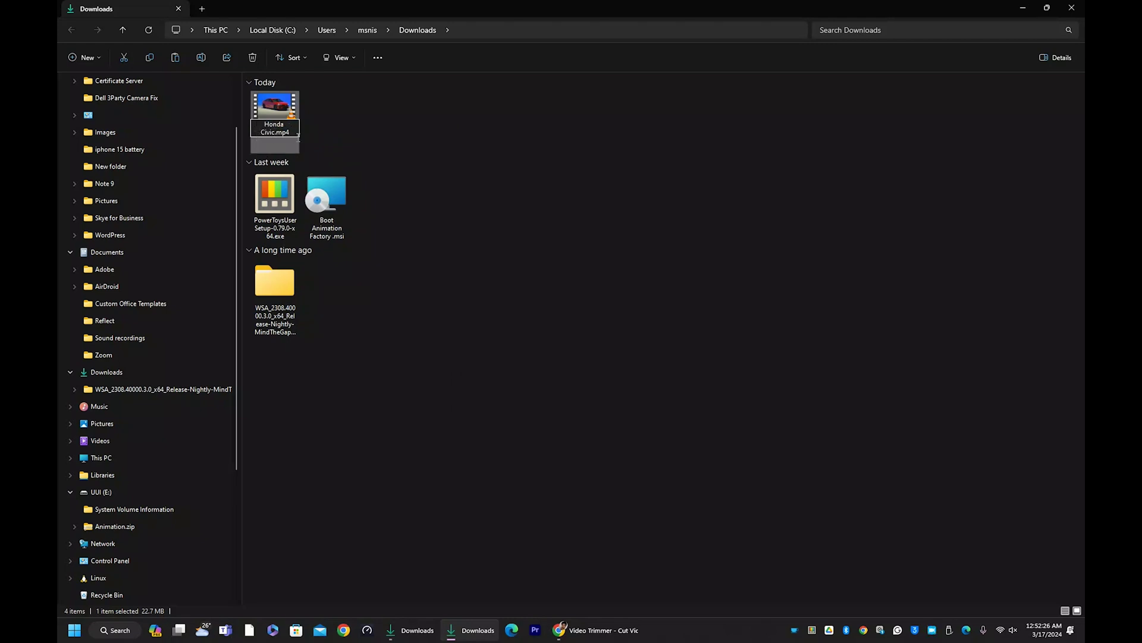
Play Honda Civic.mp4 in VLC, skip to about 00:19 to check where it ends, and close the player
double_click(289, 120)
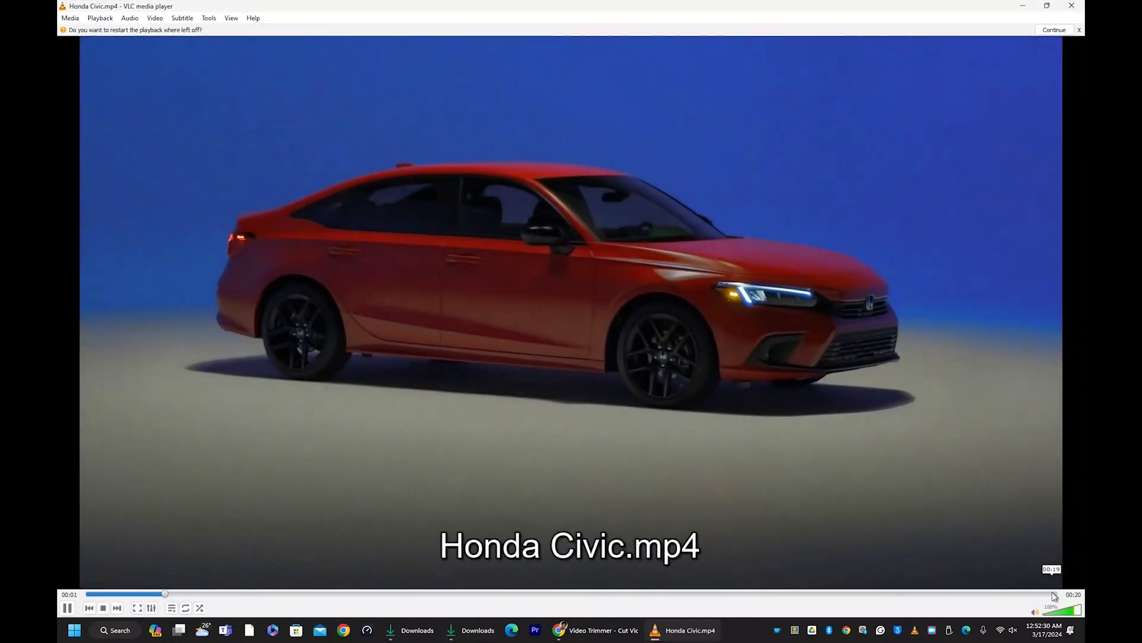
click(1053, 593)
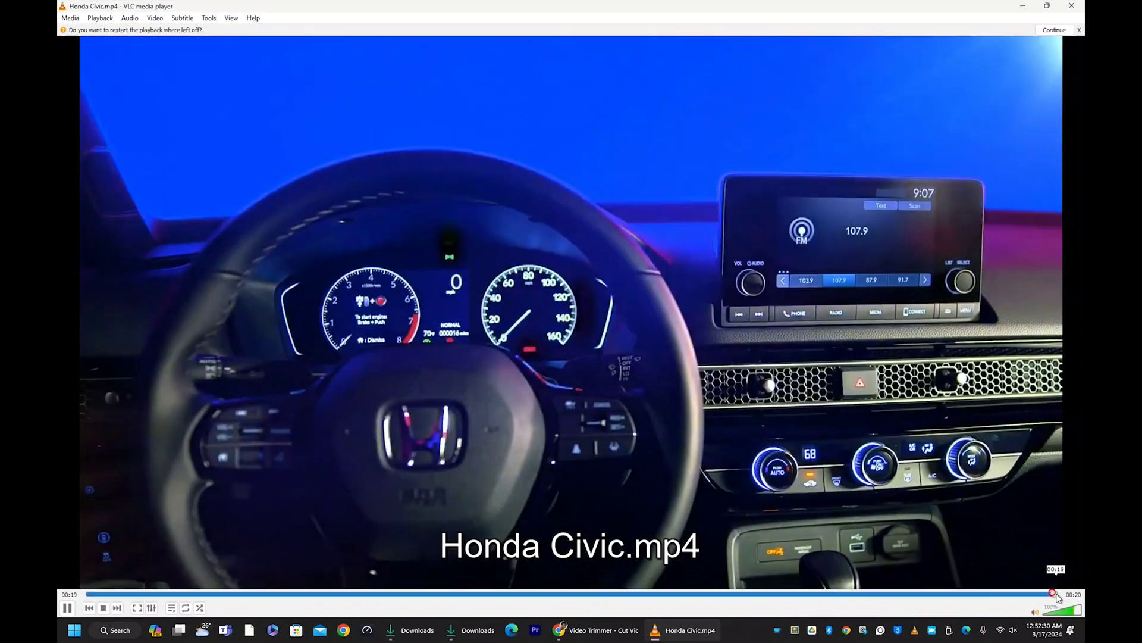
click(1081, 5)
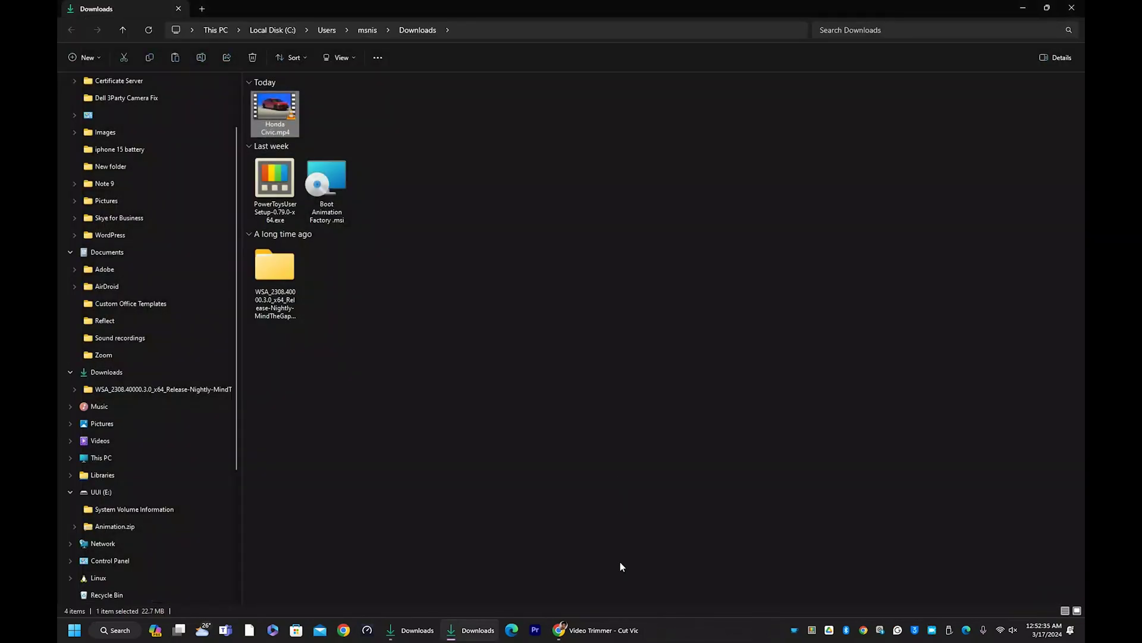
Switch to Chrome, open Google in a new tab and search for "video to png"
click(598, 629)
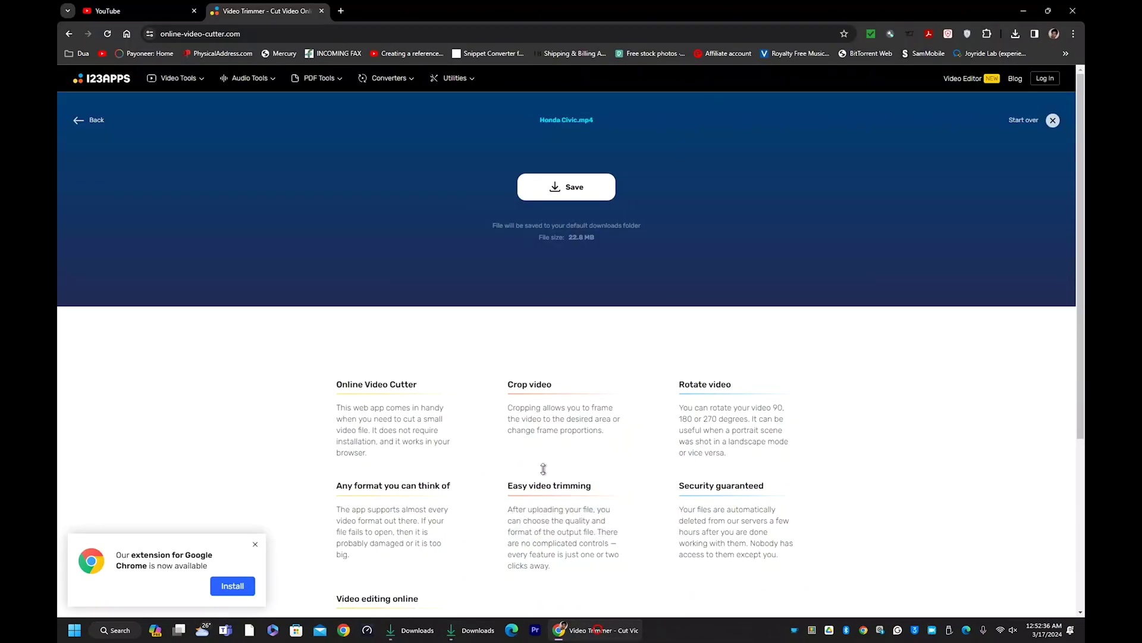
click(341, 11)
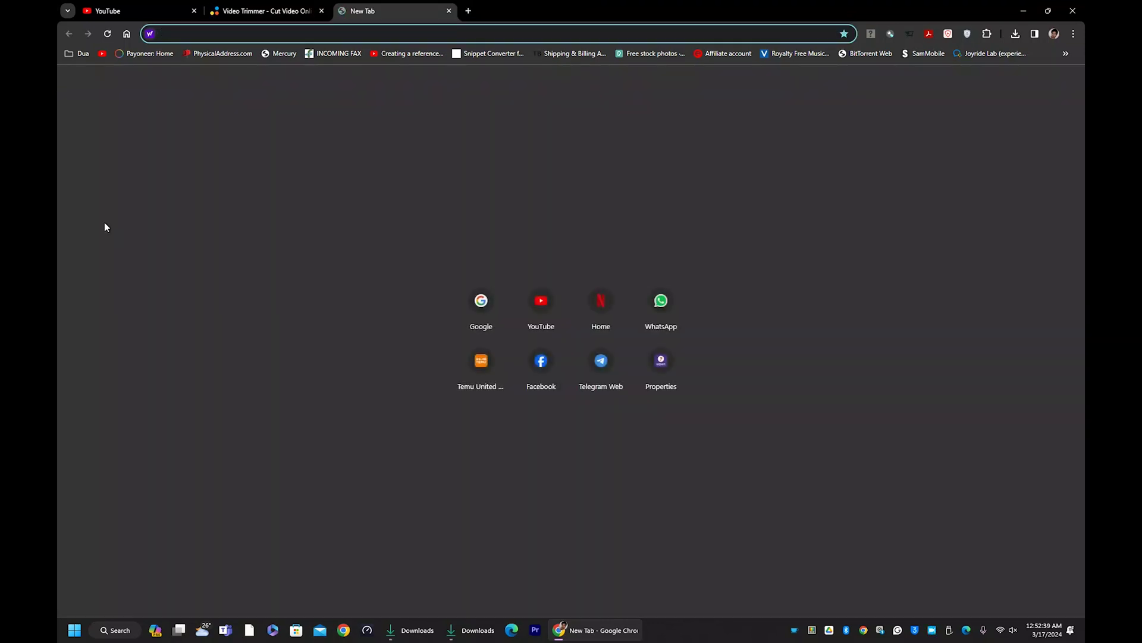
text(g)
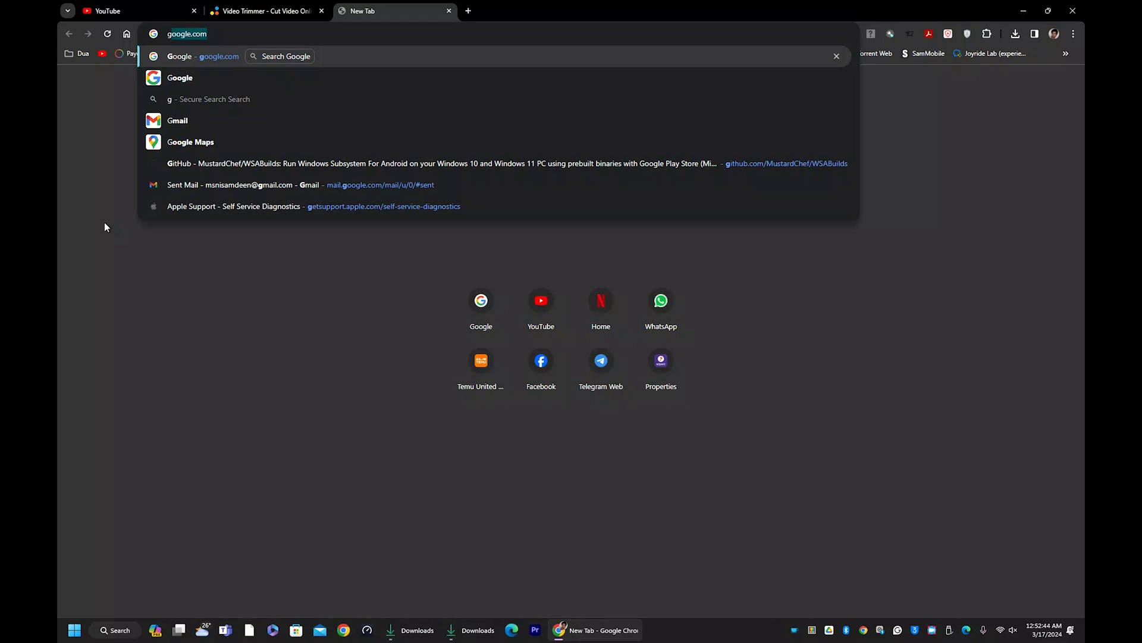
key(Return)
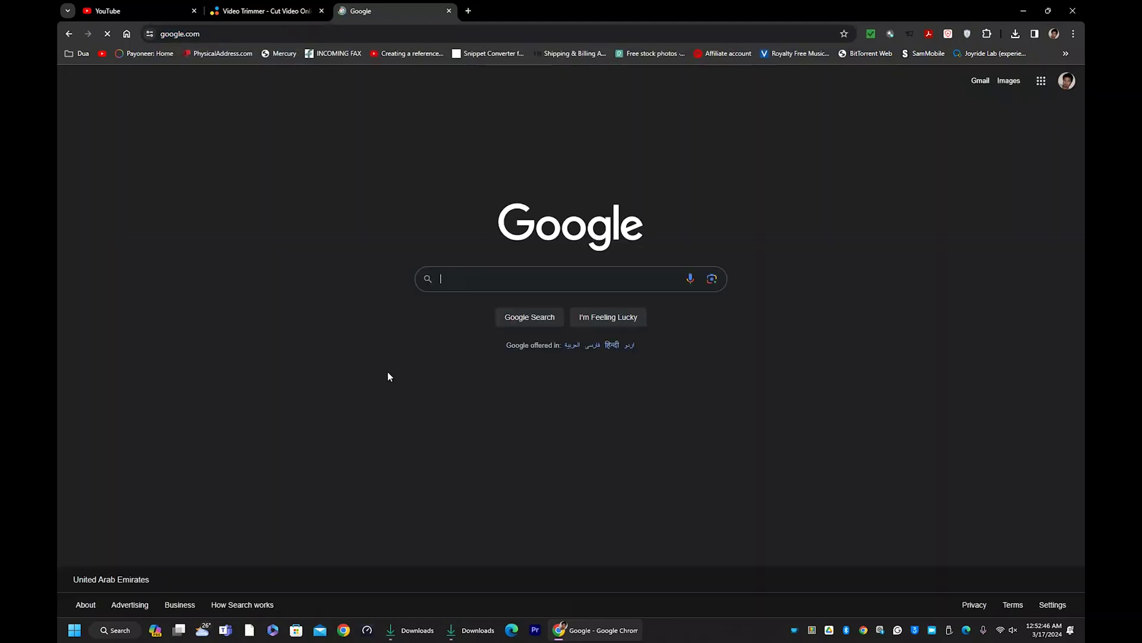
text(vide)
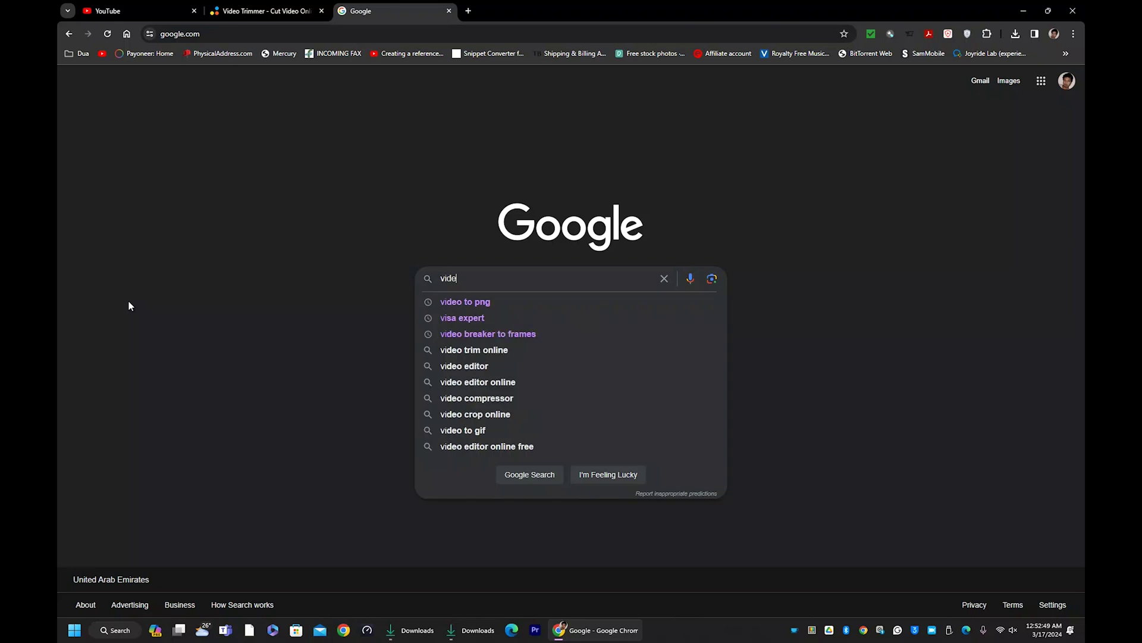
text(o to)
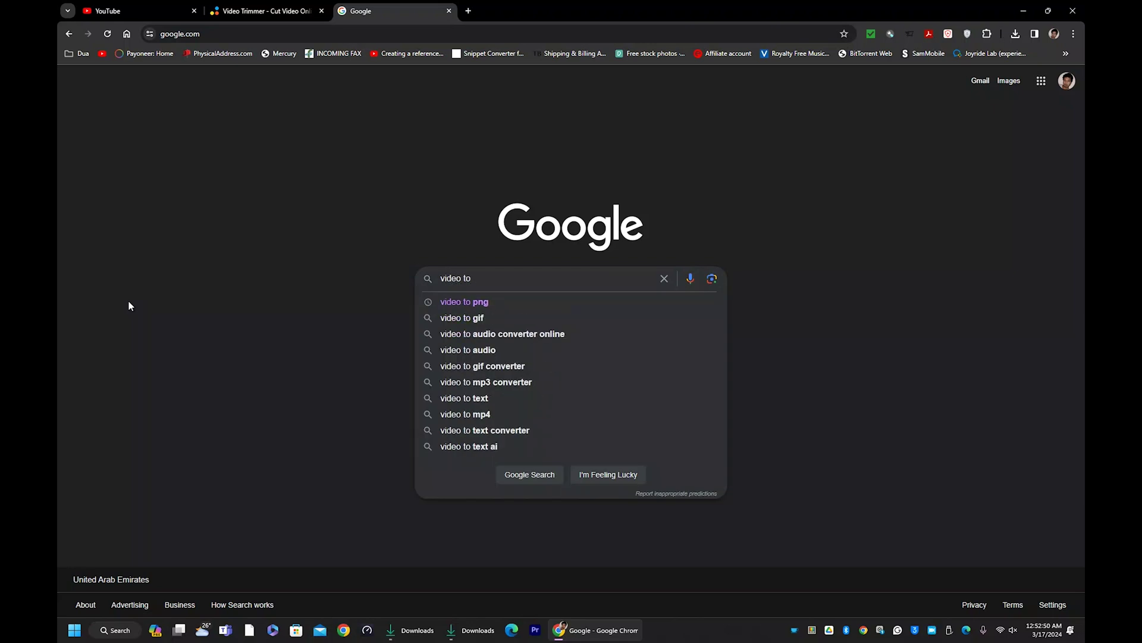
key(Down)
key(Return)
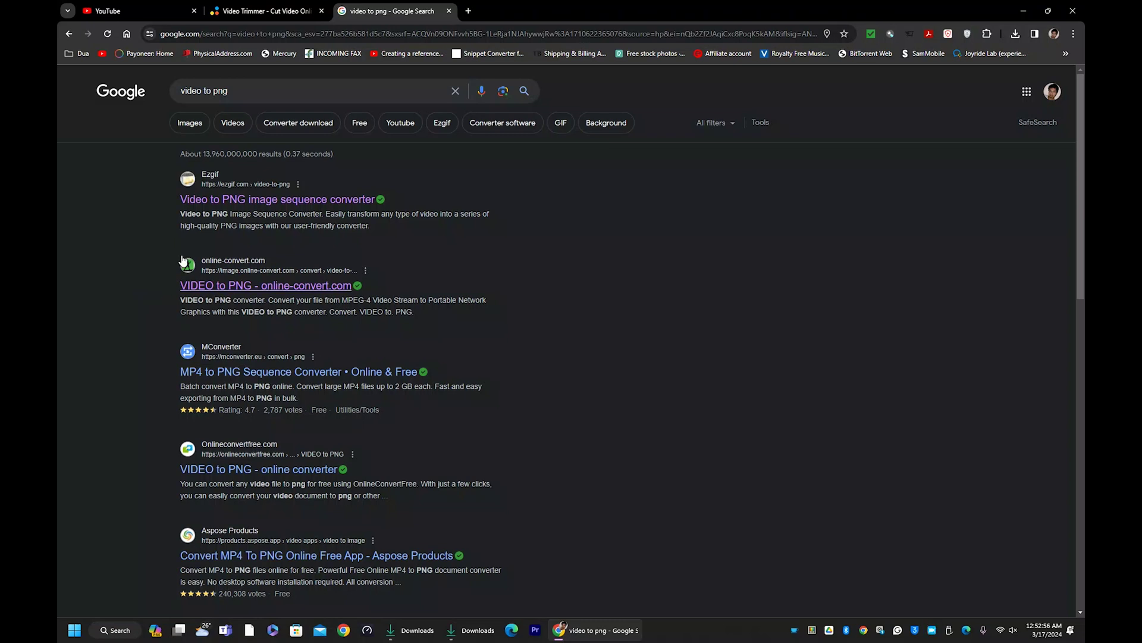
Look over the search results, view Ezgif's Video to PNG converter page and return to the results
scroll(131, 427, down, 1)
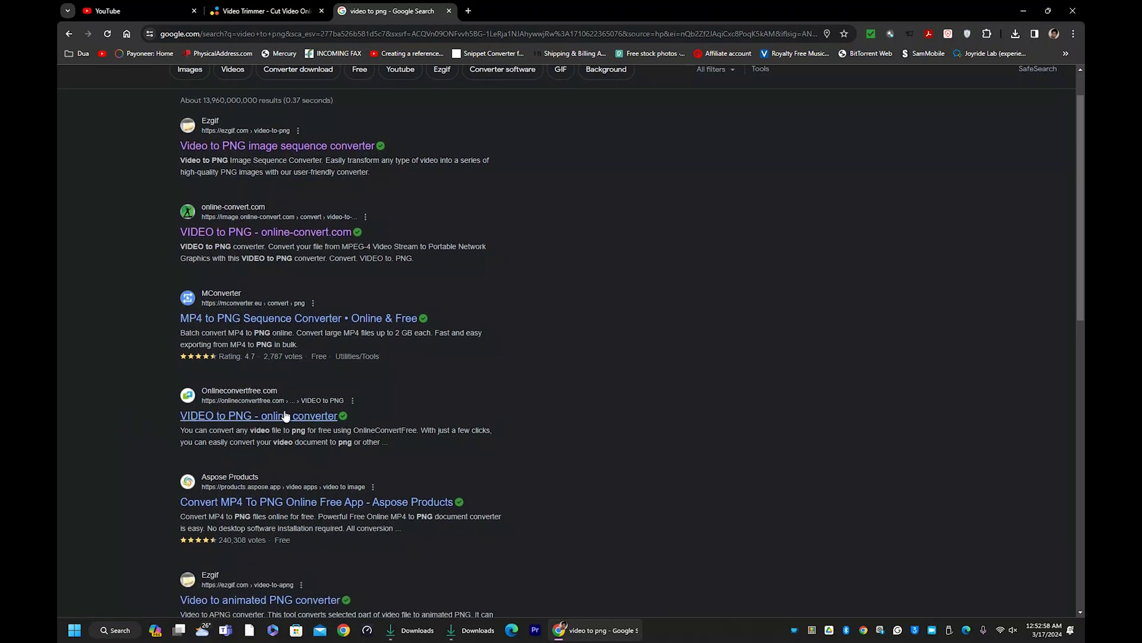
scroll(166, 416, up, 1)
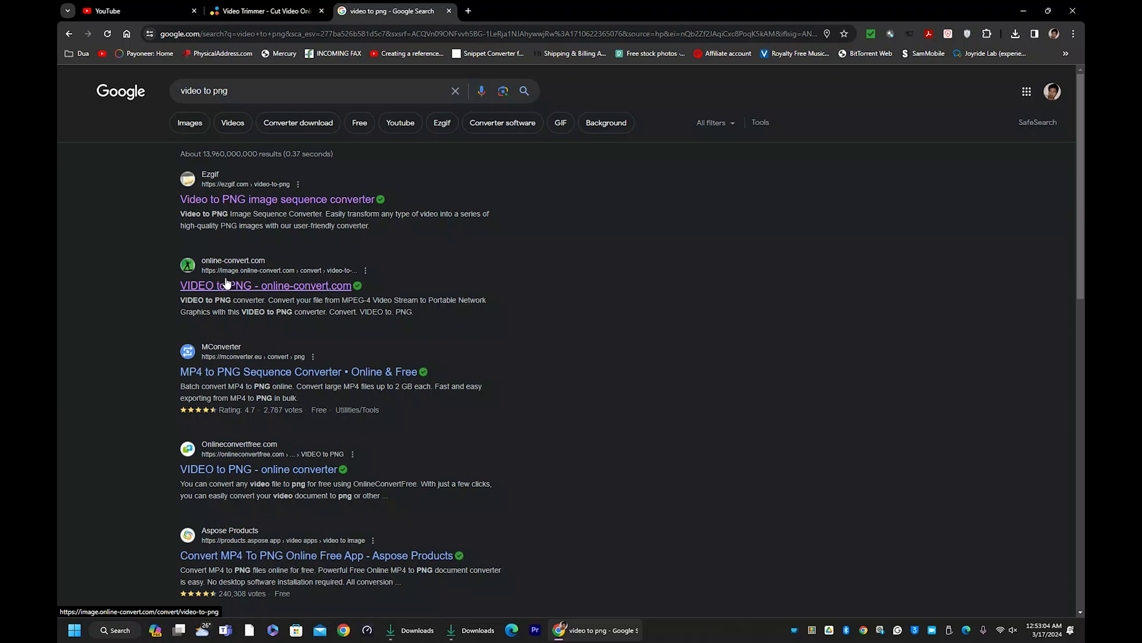
click(223, 203)
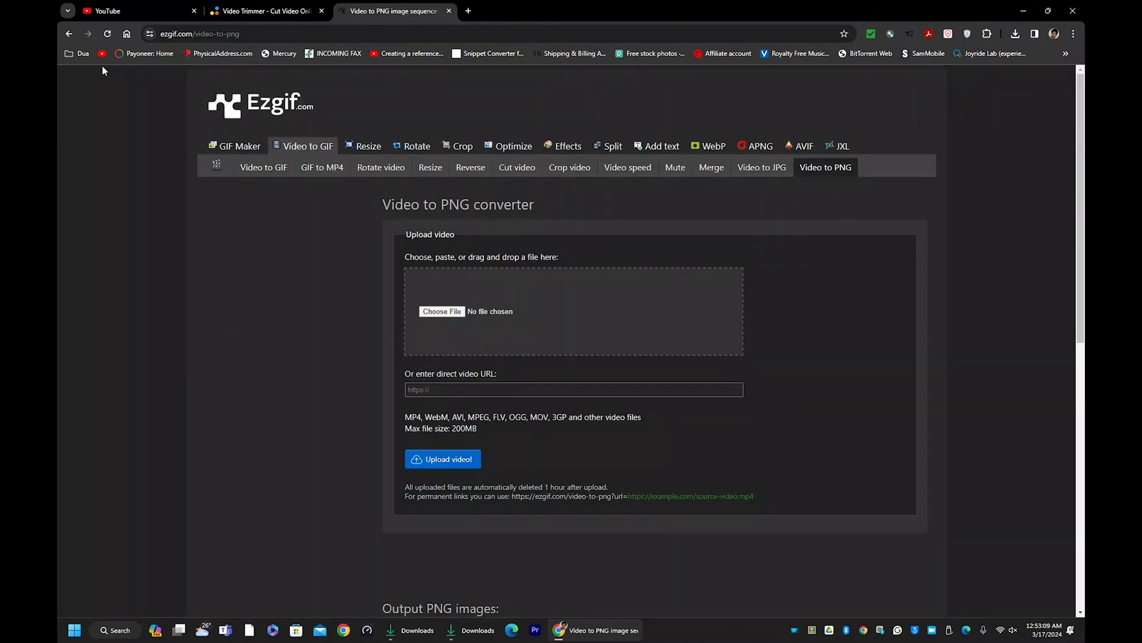
click(69, 33)
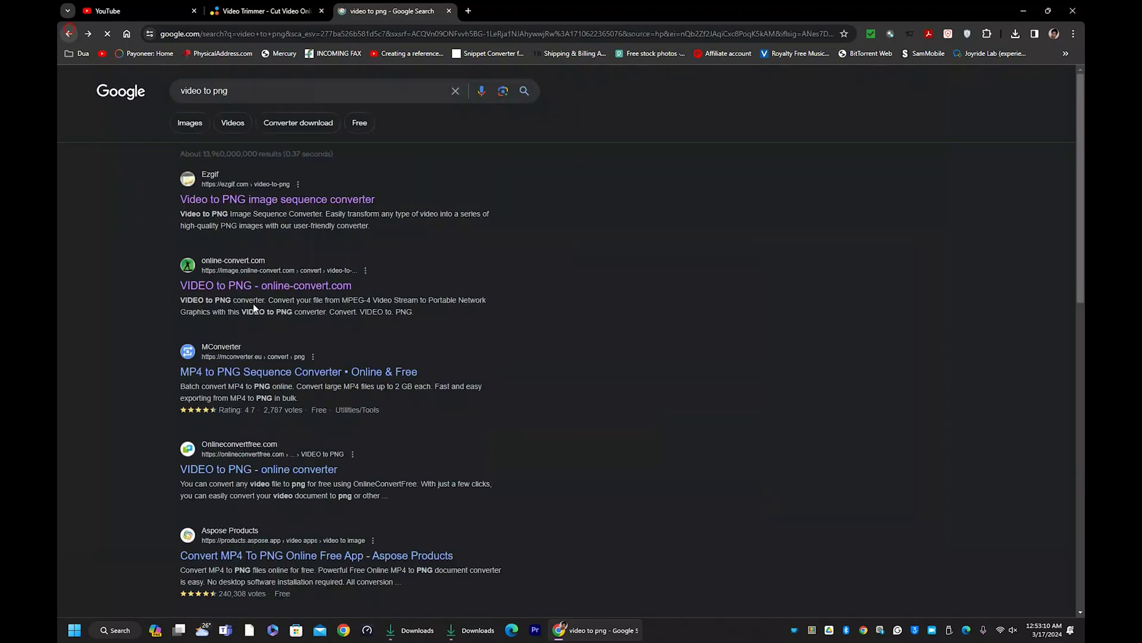
Open the online-convert.com VIDEO to PNG converter and upload Honda Civic.mp4 from Downloads
click(209, 289)
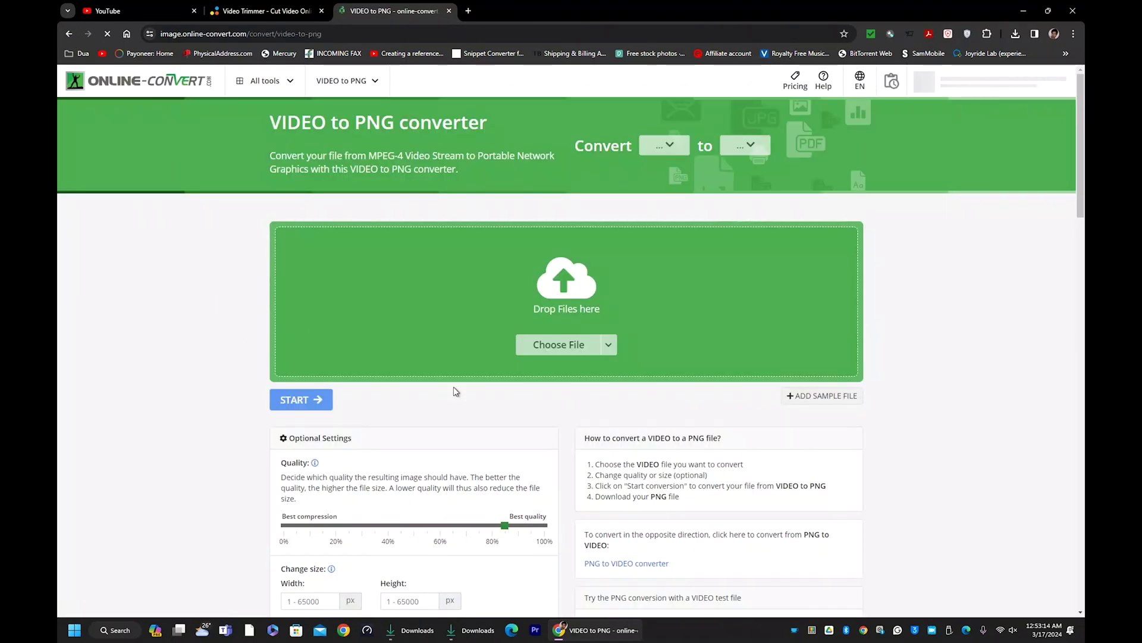
scroll(620, 314, down, 1)
click(579, 293)
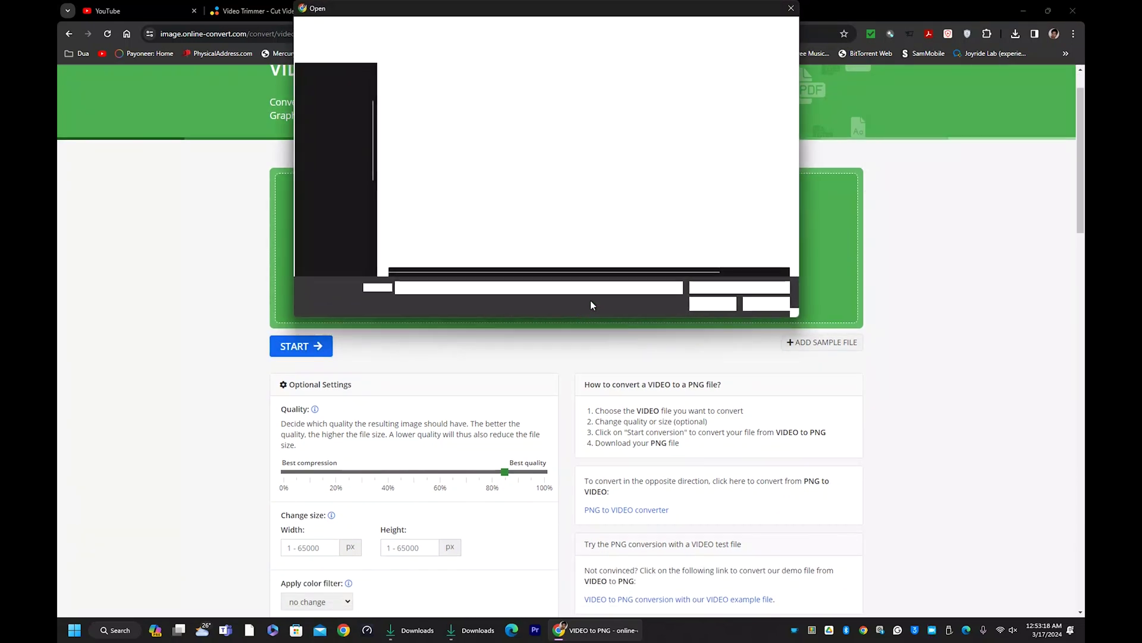
click(419, 101)
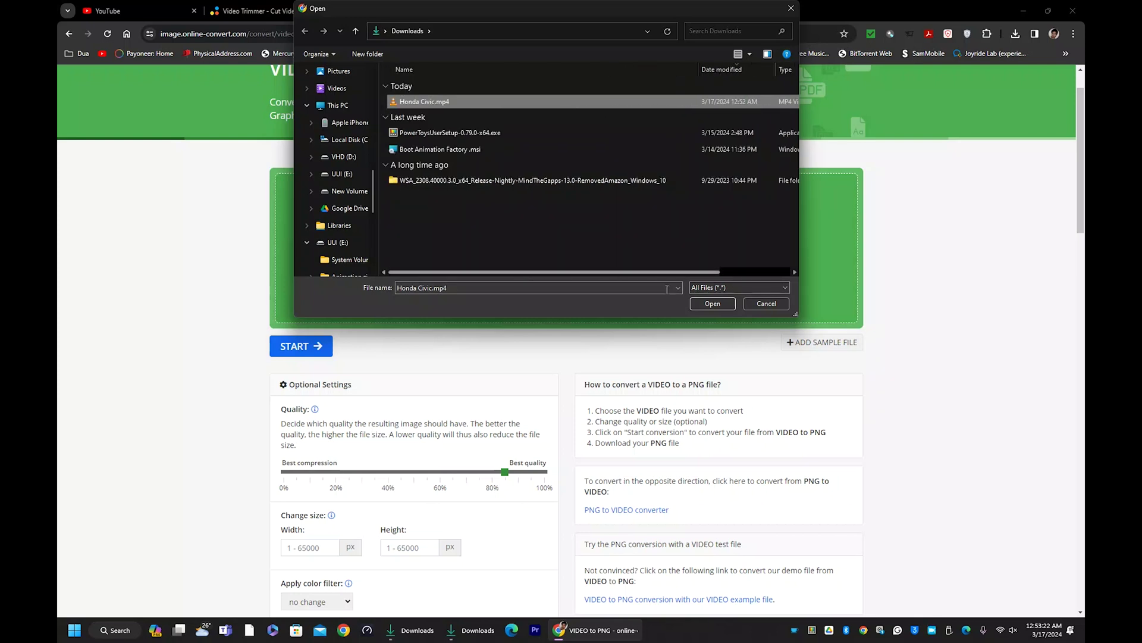
click(713, 303)
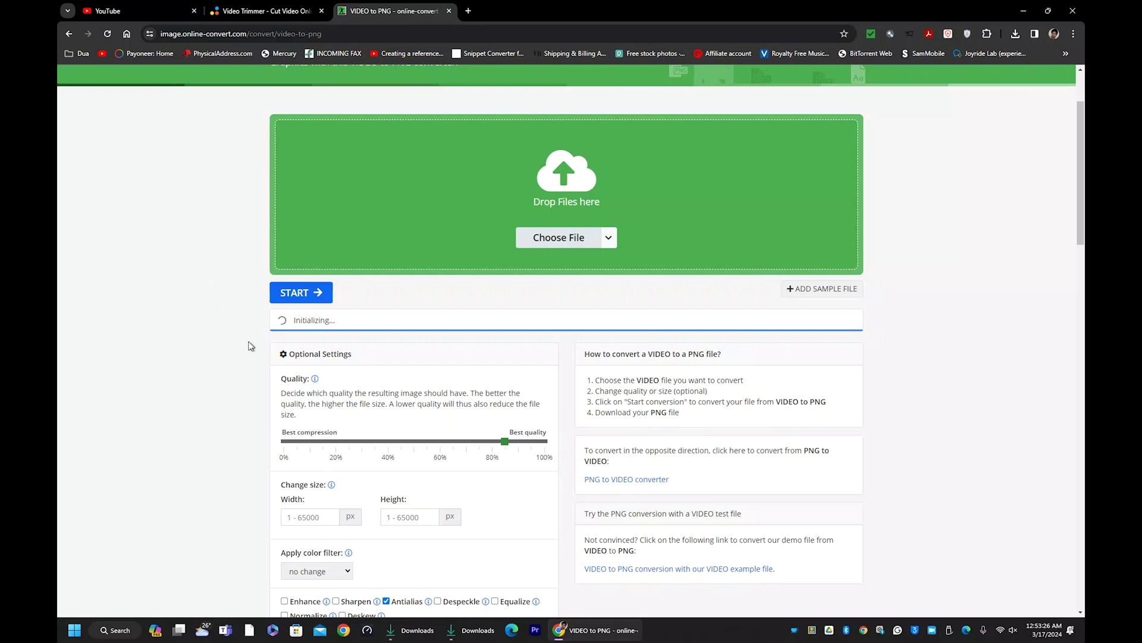
Set the output image size to 1280 px width and 768 px height in the optional settings
scroll(260, 340, down, 1)
scroll(260, 340, down, 2)
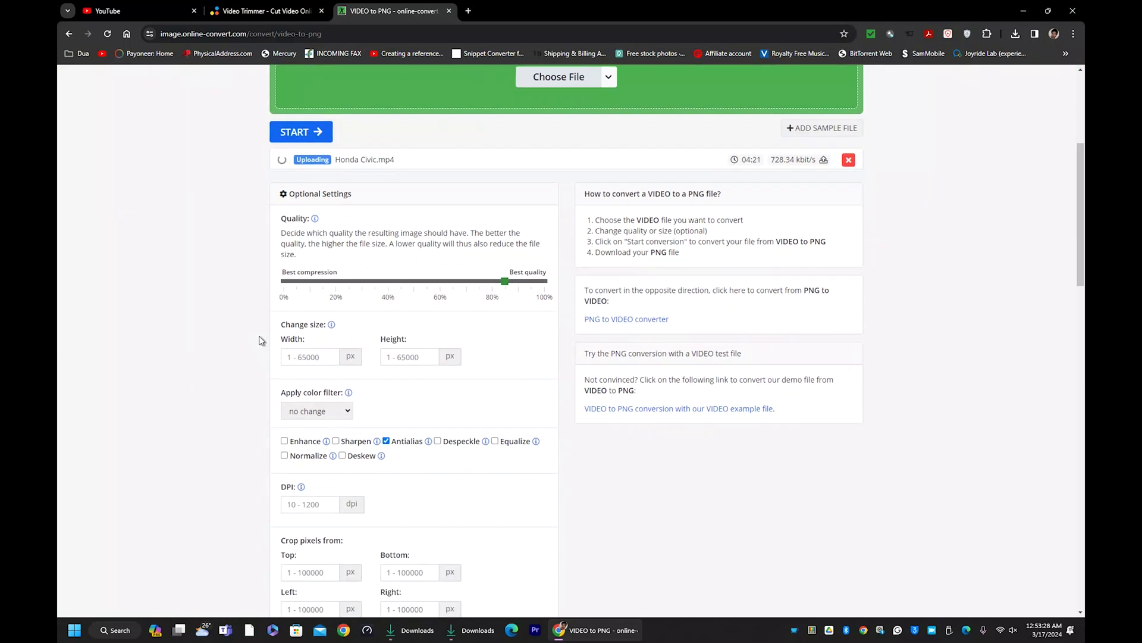
click(294, 357)
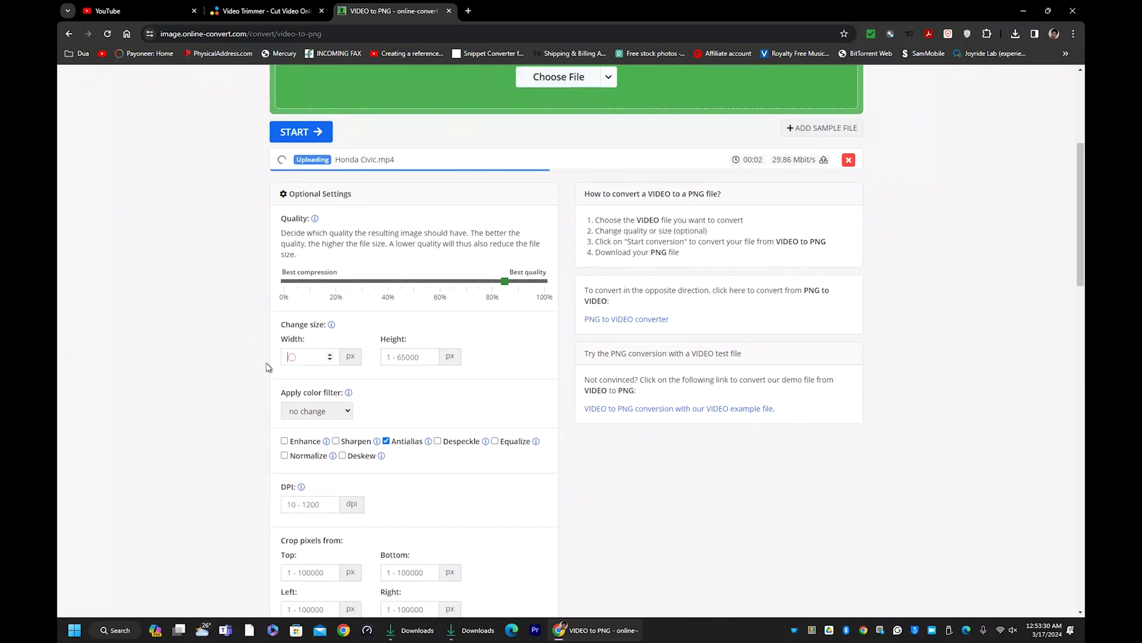
click(412, 358)
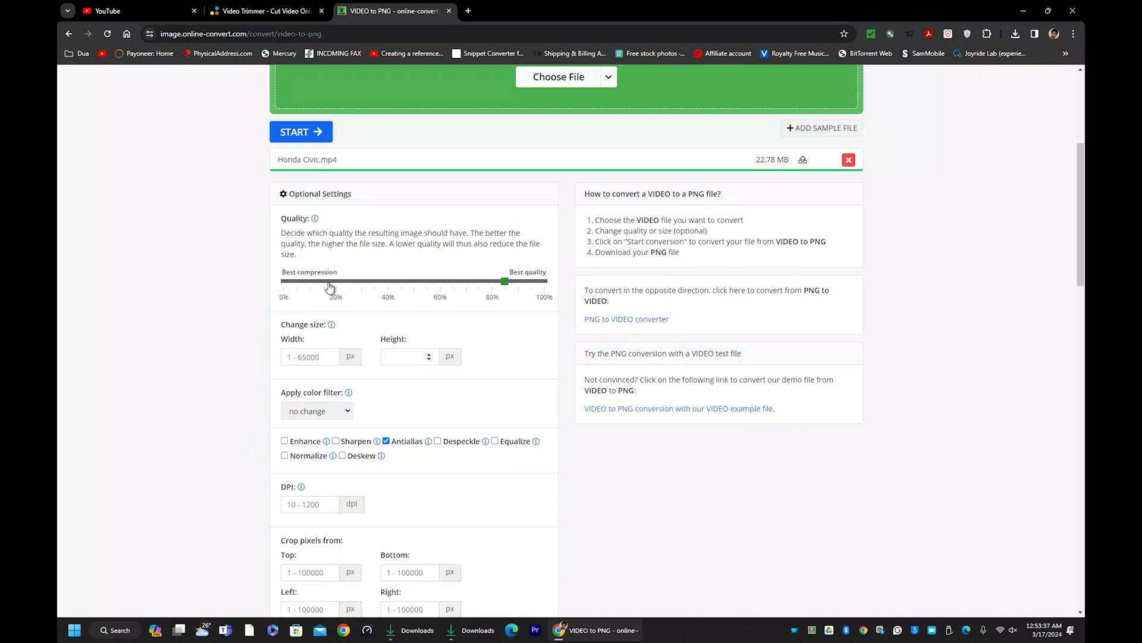
click(301, 356)
text(1280)
key(Tab)
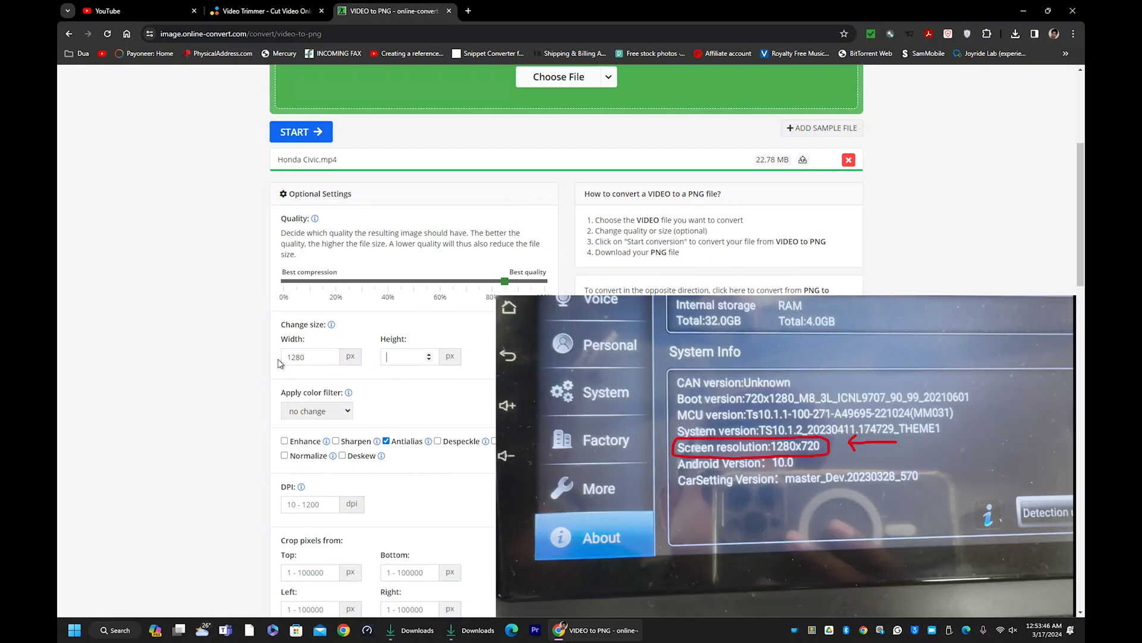
text(768)
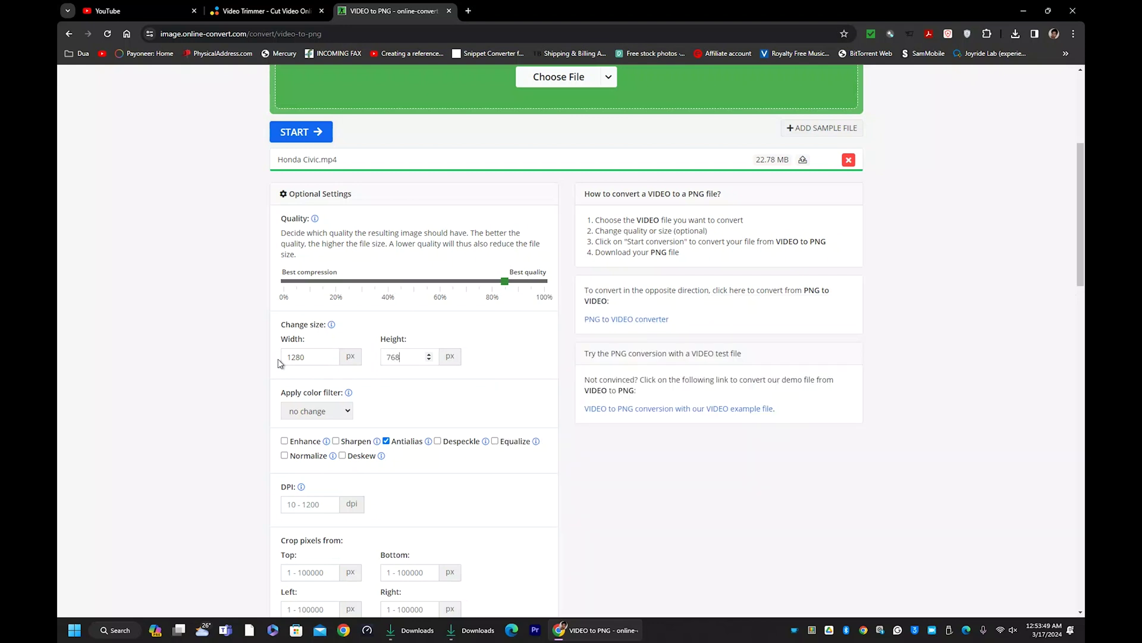
click(294, 361)
Review the remaining conversion settings and start converting Honda Civic.mp4 to PNG images
scroll(319, 354, up, 2)
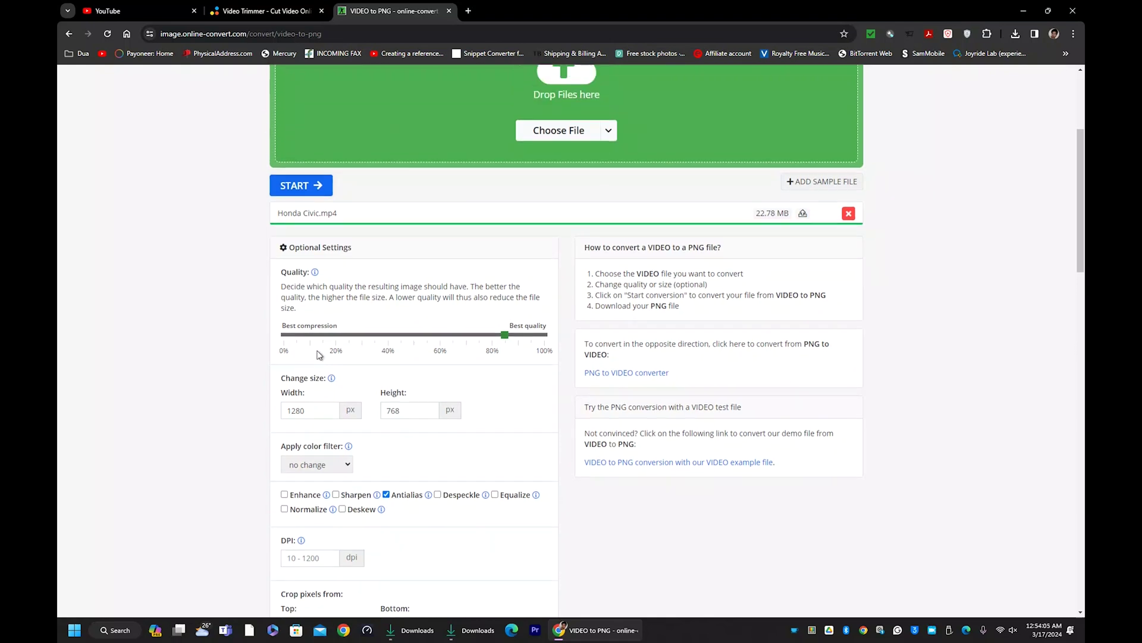
scroll(319, 355, down, 3)
scroll(320, 356, down, 3)
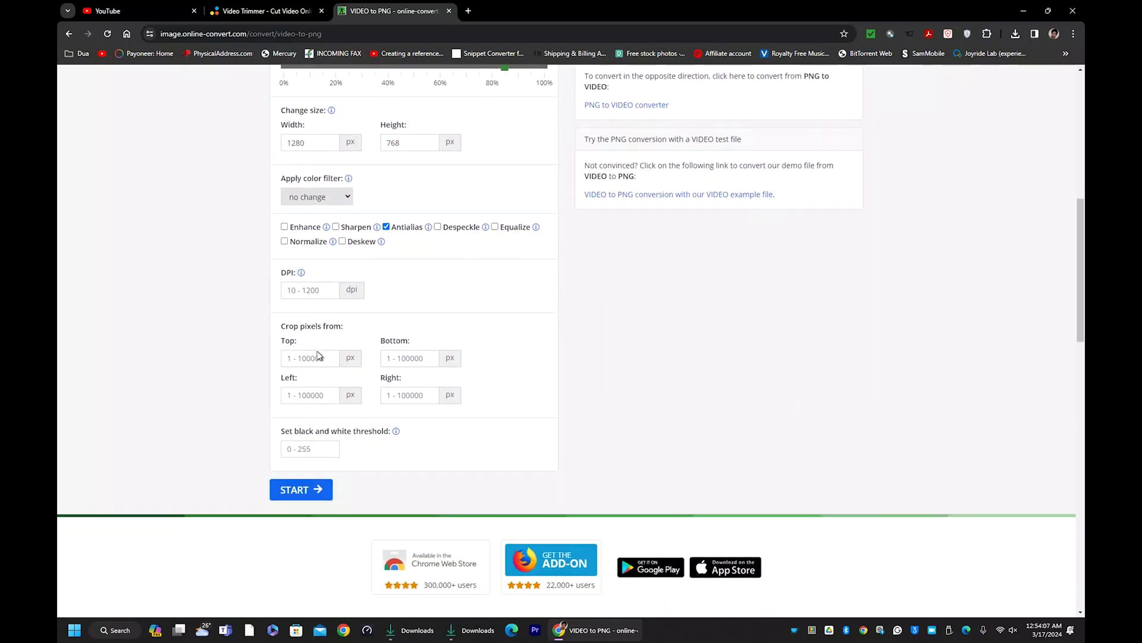
scroll(364, 465, up, 6)
scroll(364, 462, up, 3)
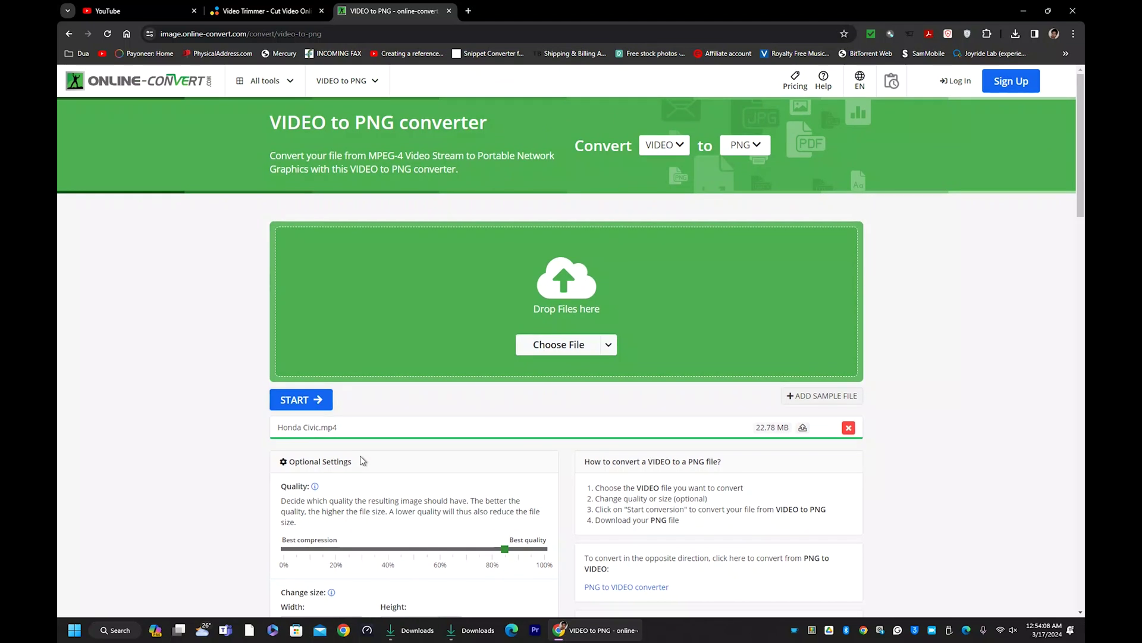
scroll(364, 460, down, 5)
scroll(365, 450, down, 4)
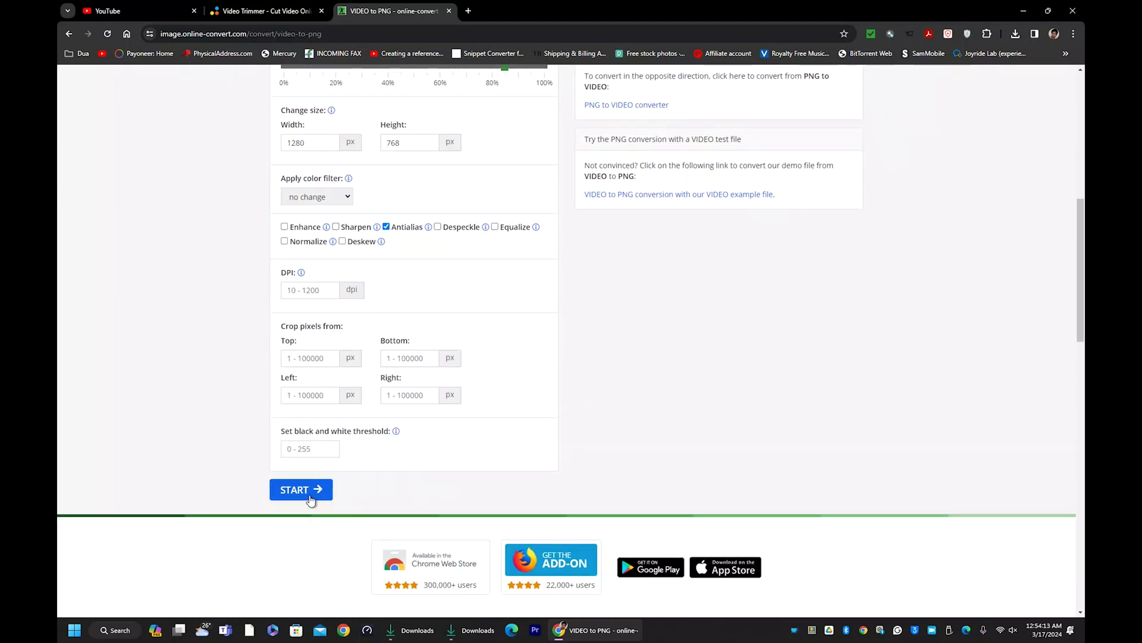
scroll(241, 343, up, 2)
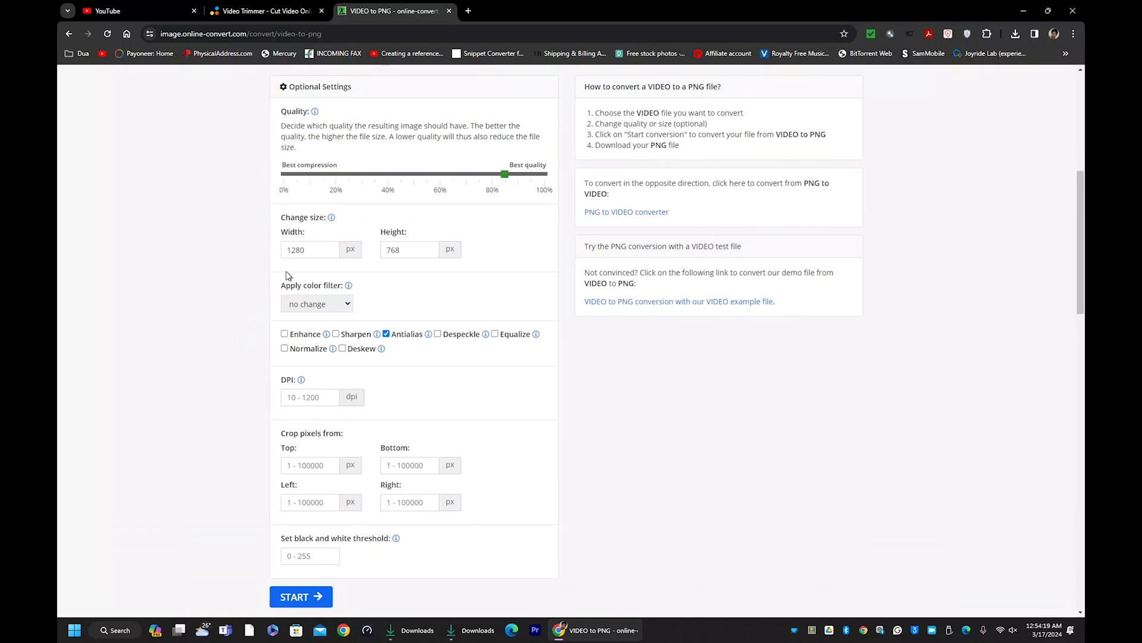
click(312, 598)
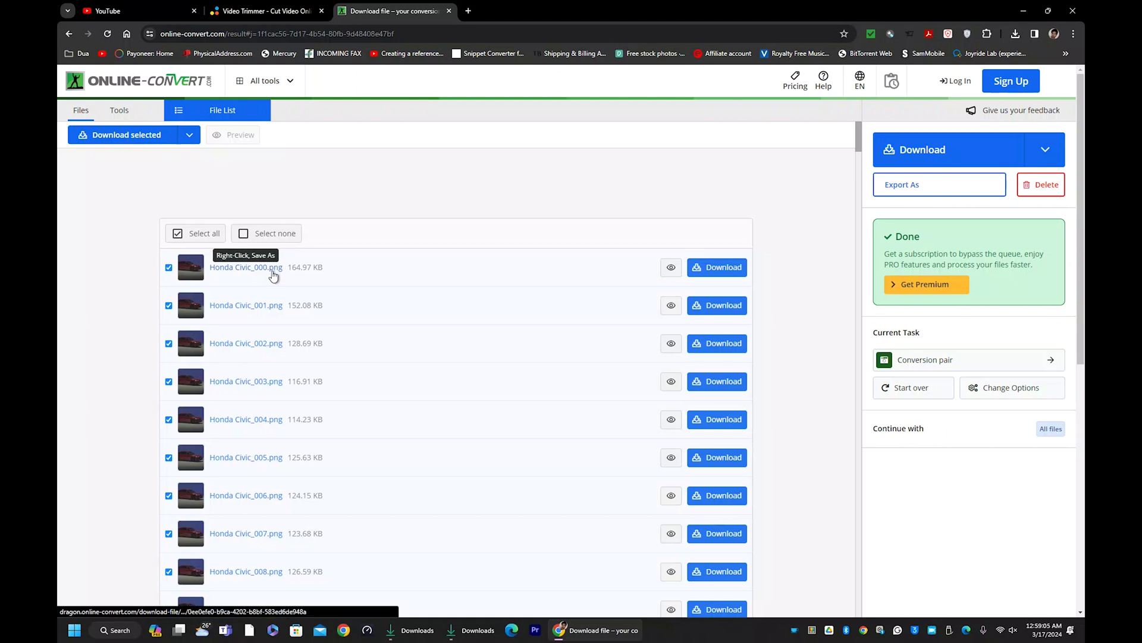
Look through the whole list of converted Honda Civic PNG files and return to its beginning
scroll(304, 269, down, 10)
scroll(304, 269, down, 8)
drag(860, 225, 839, 499)
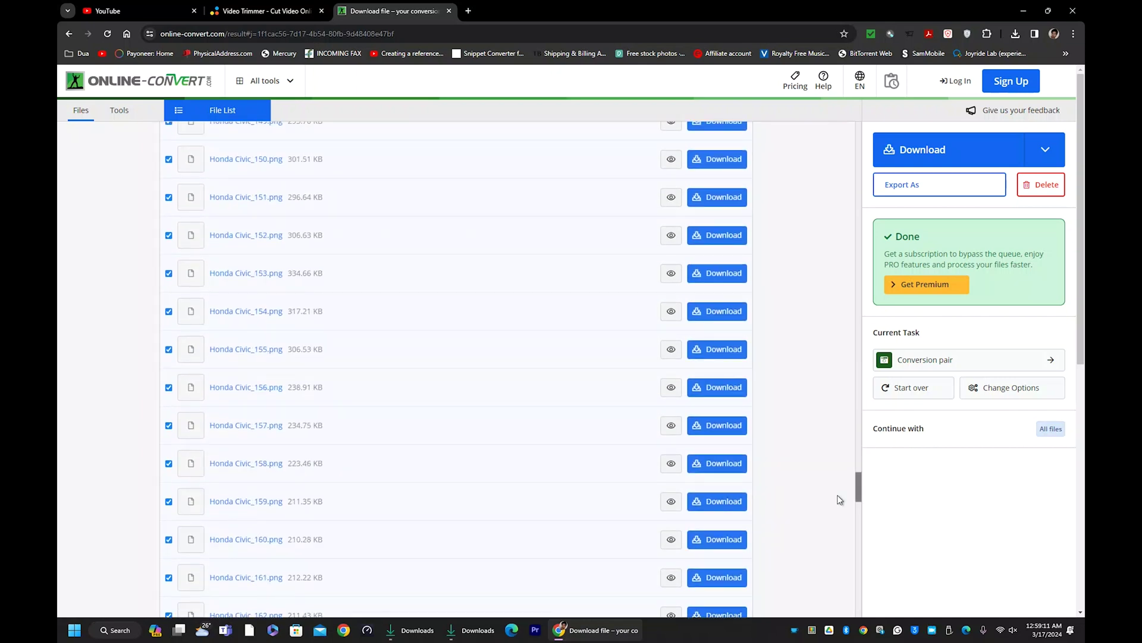
scroll(839, 507, down, 20)
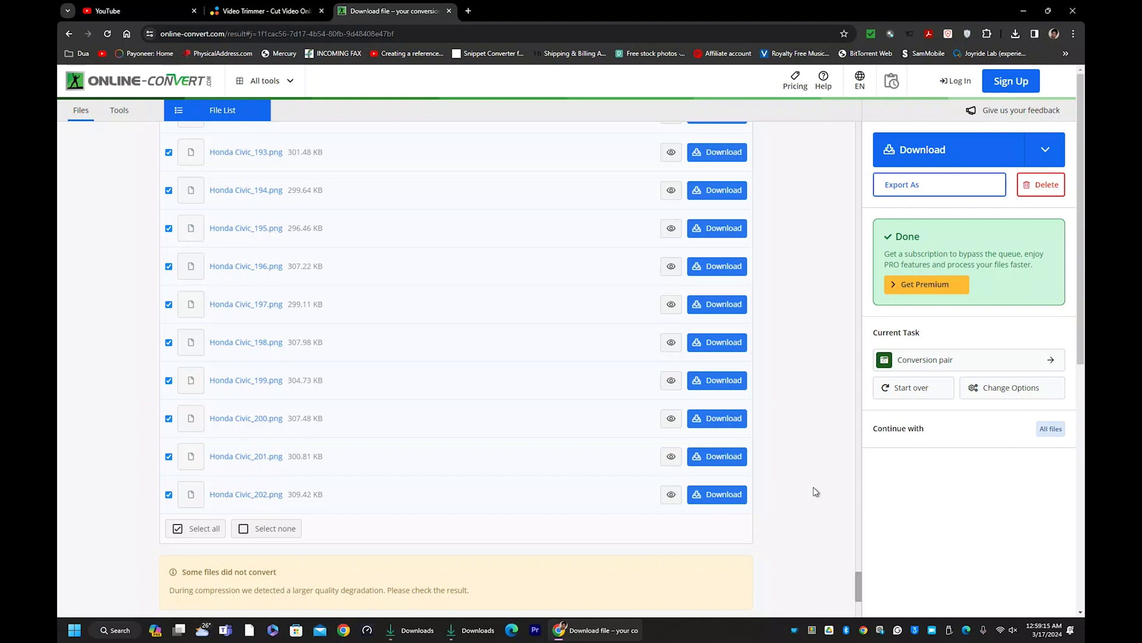
drag(855, 589, 847, 125)
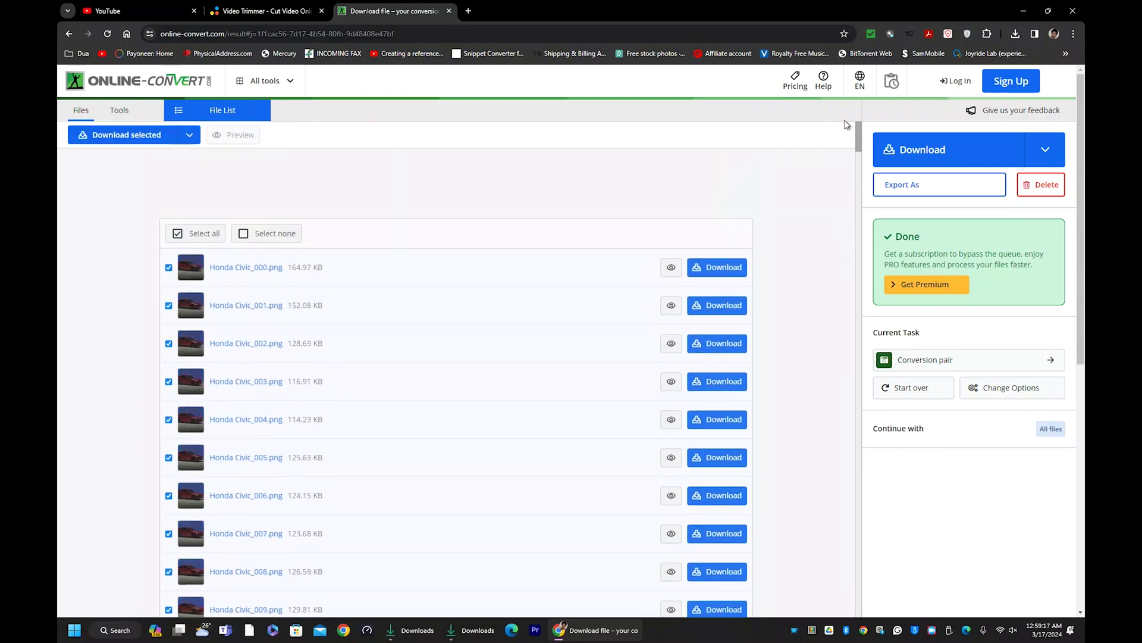
Download all converted PNG images as one ZIP archive and show Honda Civic_000.zip in its folder
click(901, 156)
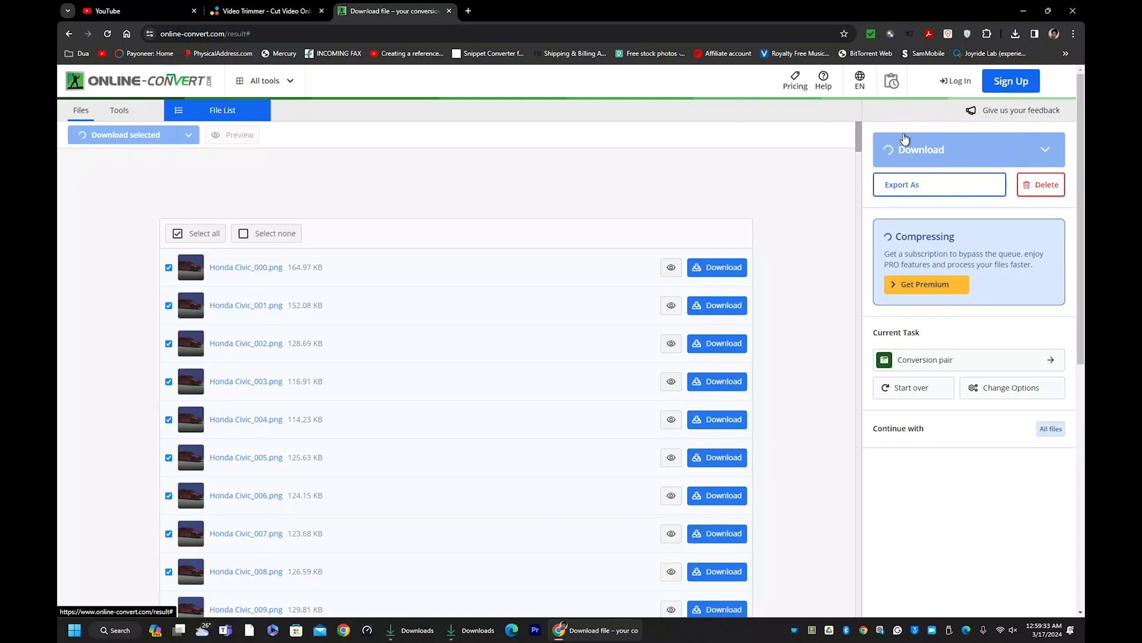
click(1018, 37)
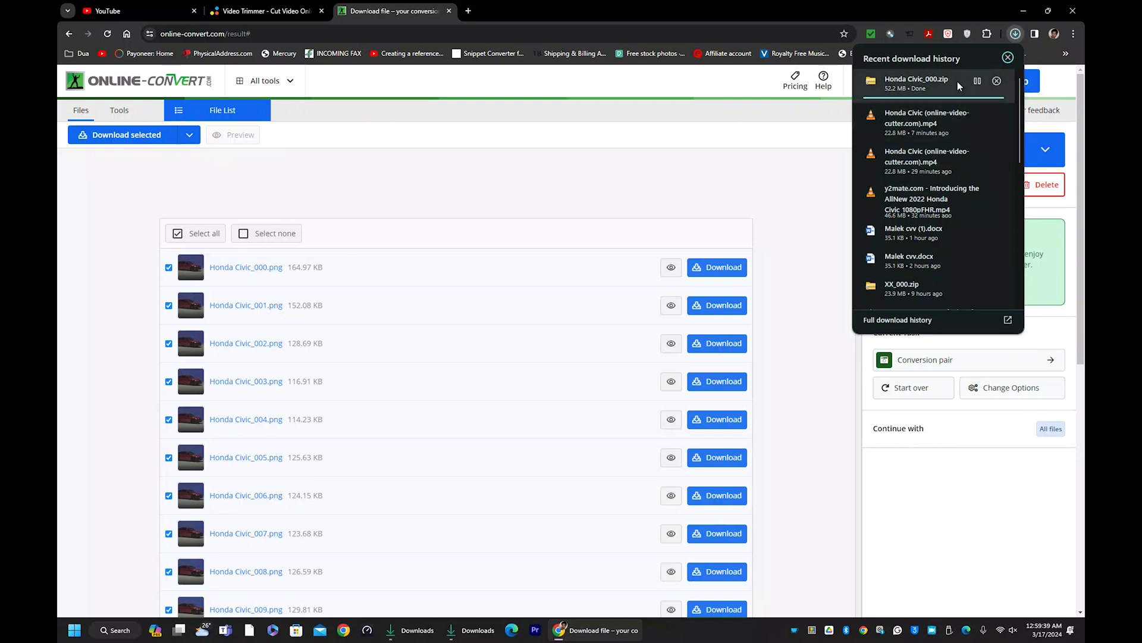
click(978, 81)
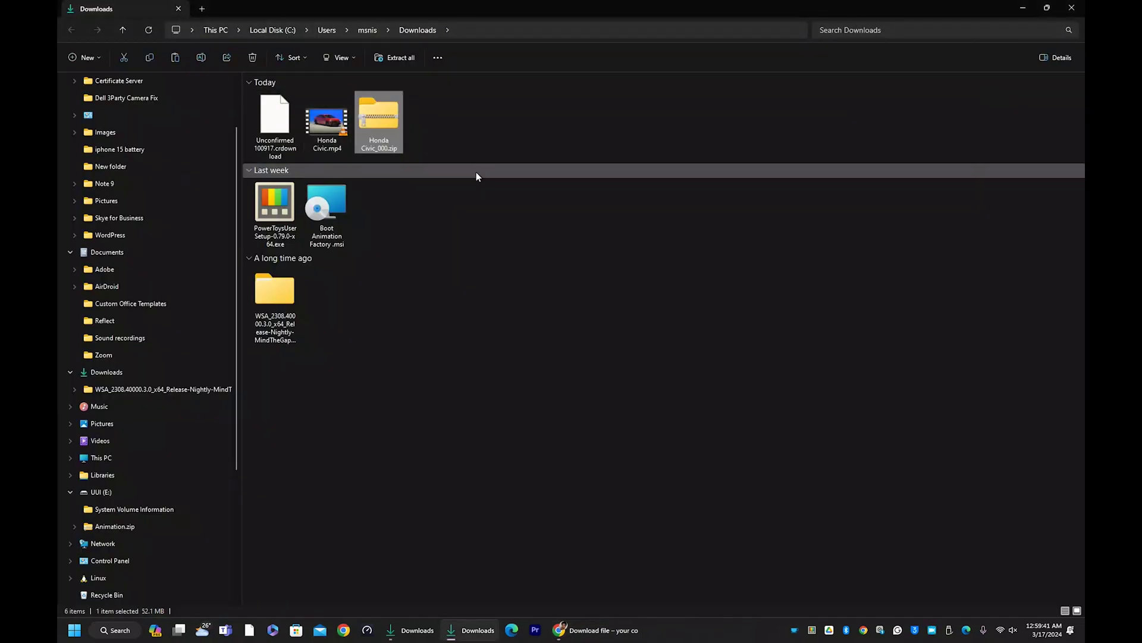
Extract all of Honda Civic_000.zip into a Honda Civic_000 folder in Downloads
right_click(375, 118)
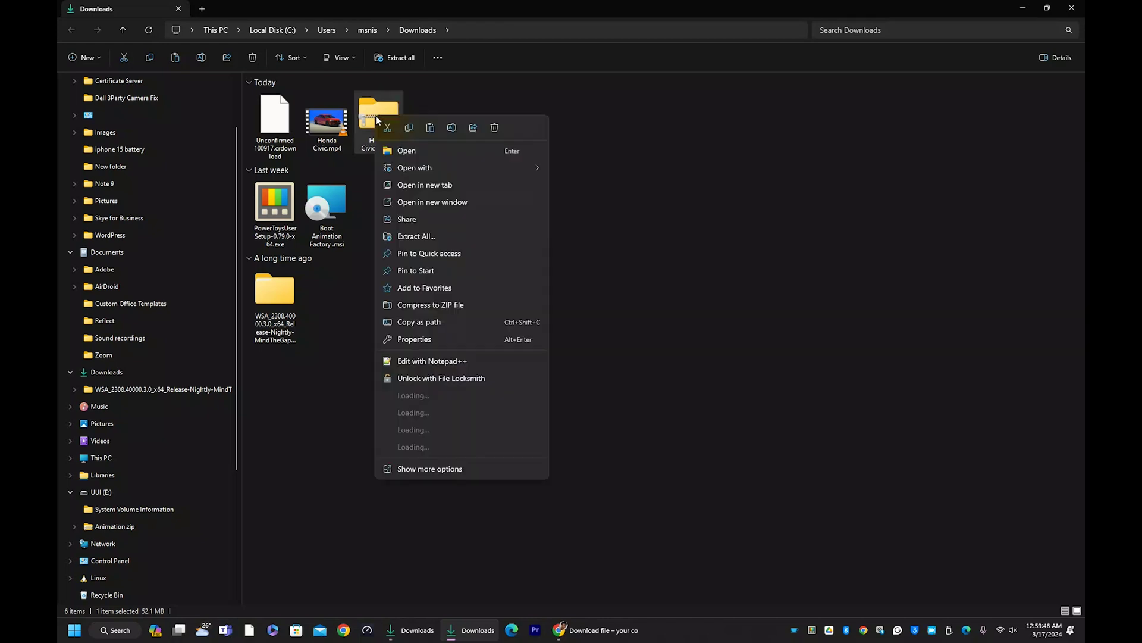
click(420, 238)
click(672, 419)
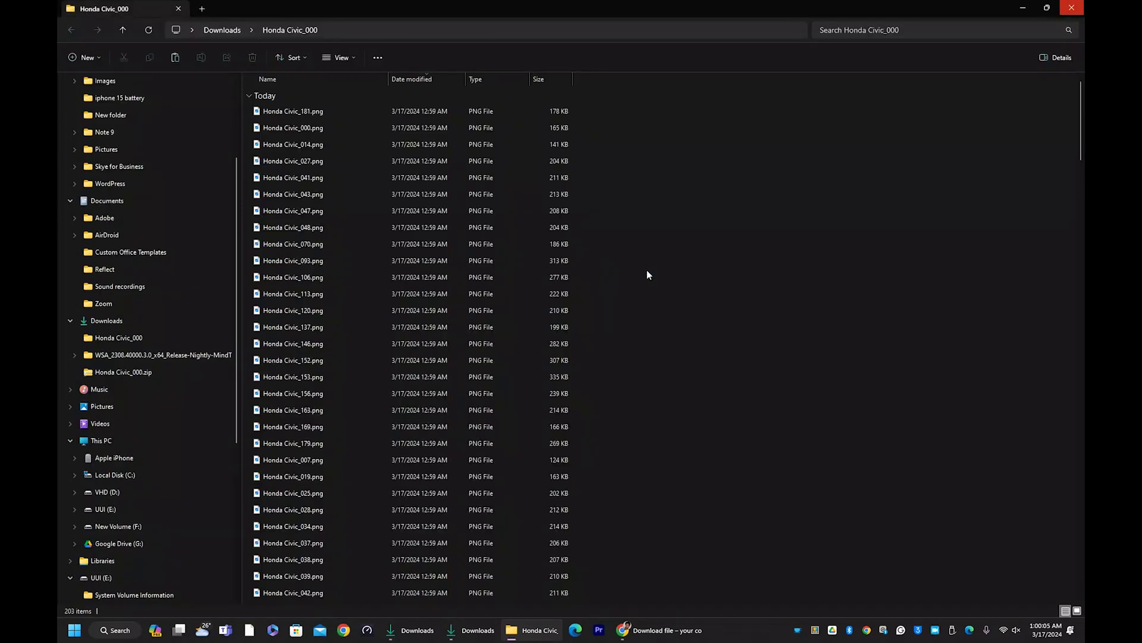
Display the extracted Honda Civic_000 images as large icons and look through them to the end of the folder
key(ctrl+shift+4)
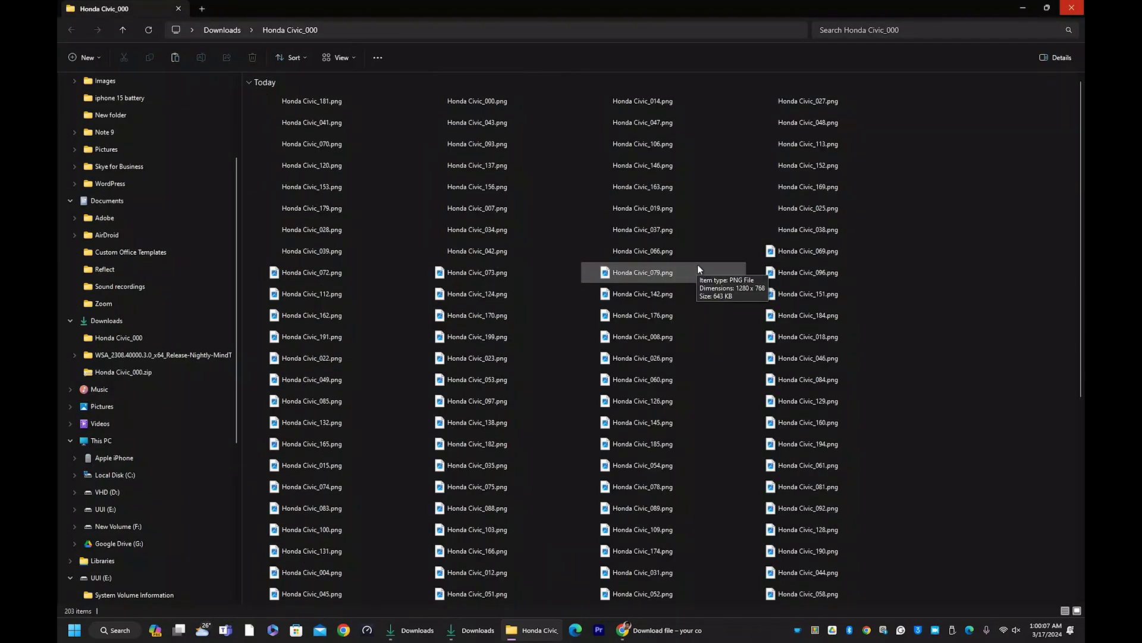
key(ctrl+shift+3)
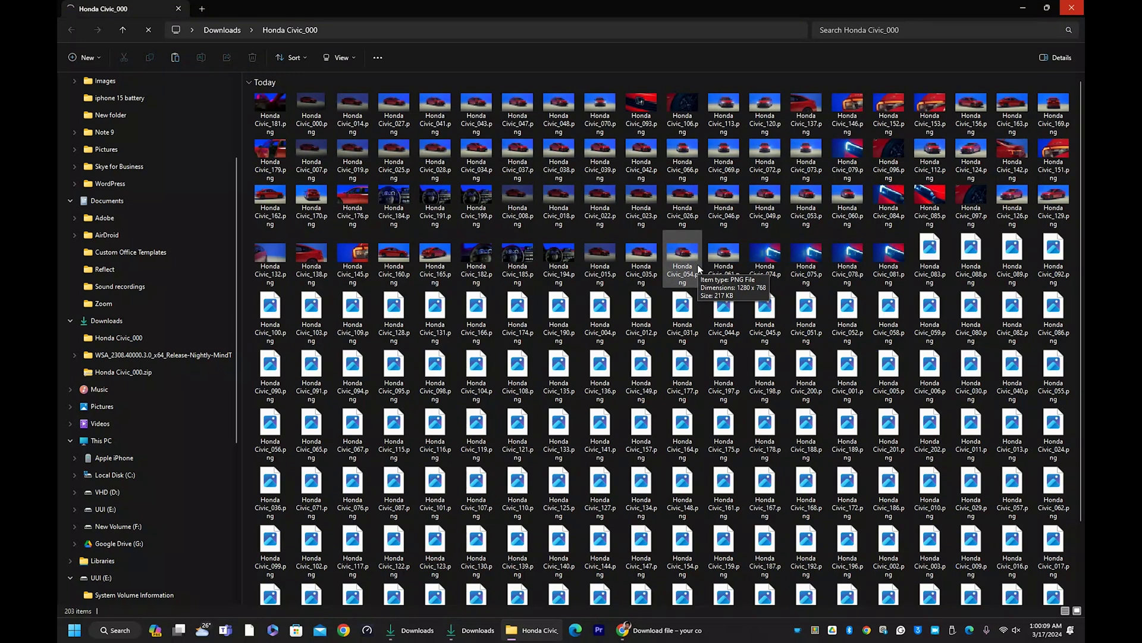
key(ctrl+shift+2)
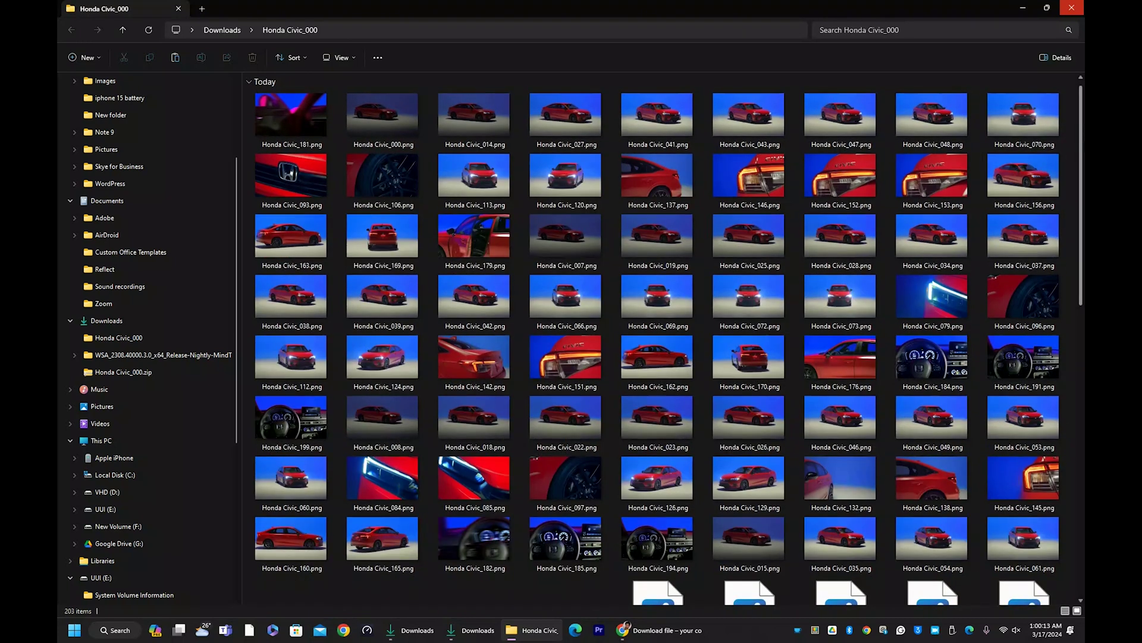
scroll(689, 517, down, 20)
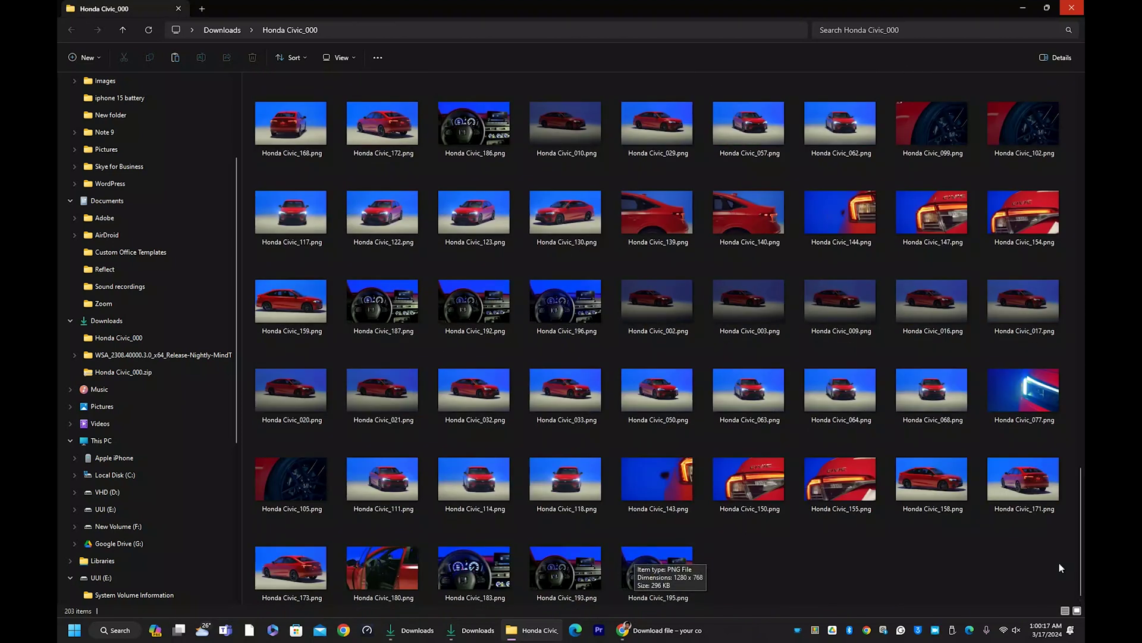
Reopen the Honda Civic_000 folder through its full path
right_click(842, 563)
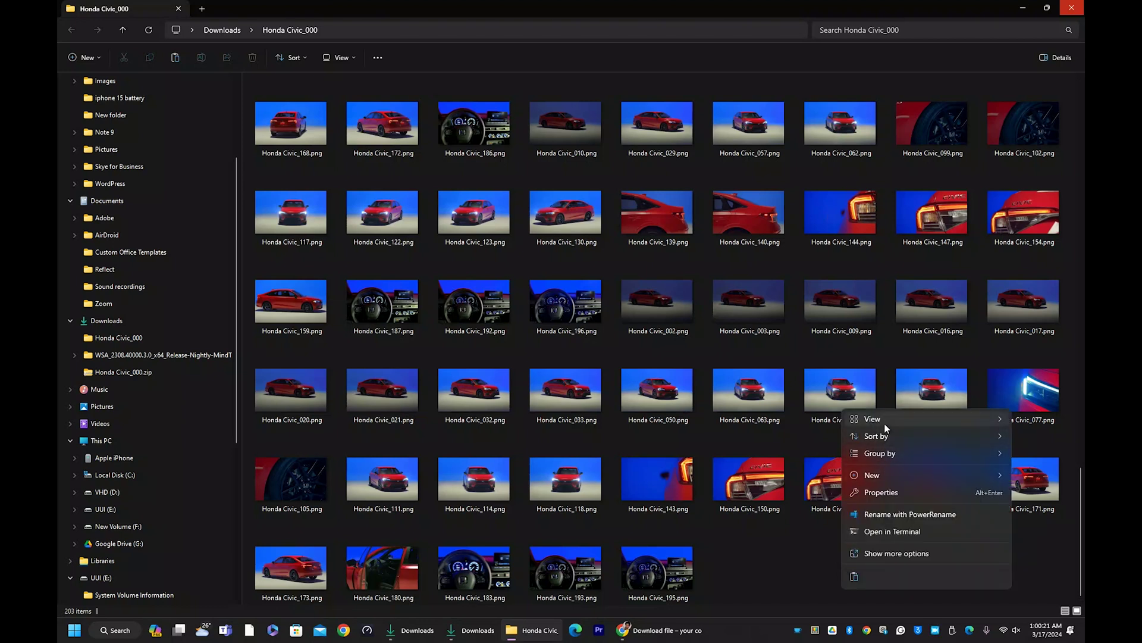
click(530, 32)
click(550, 31)
click(555, 31)
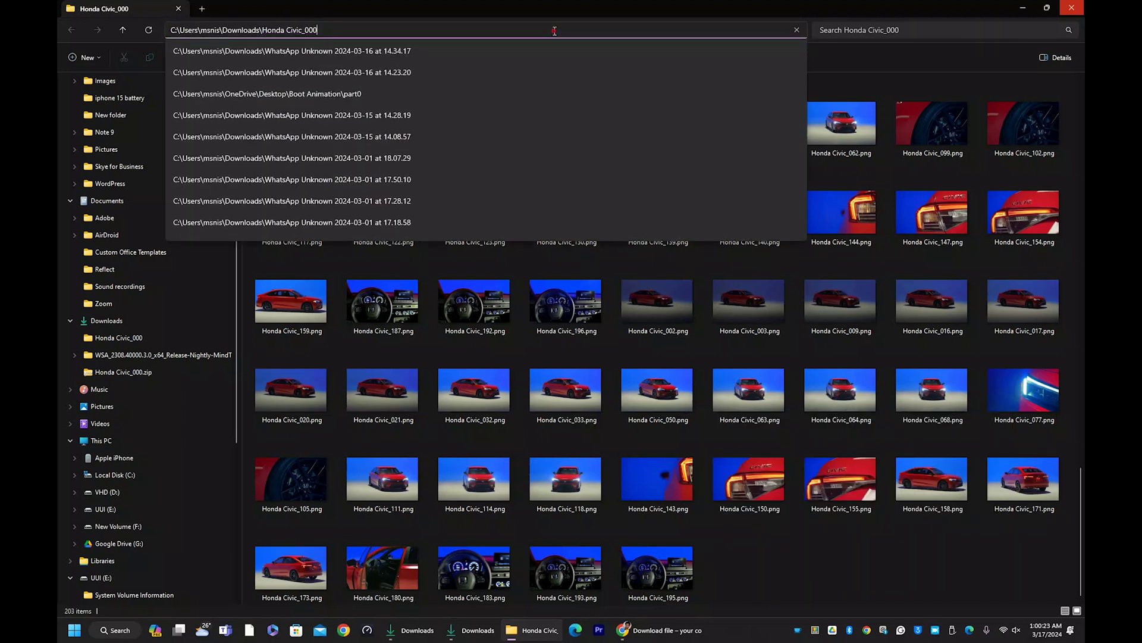
key(Return)
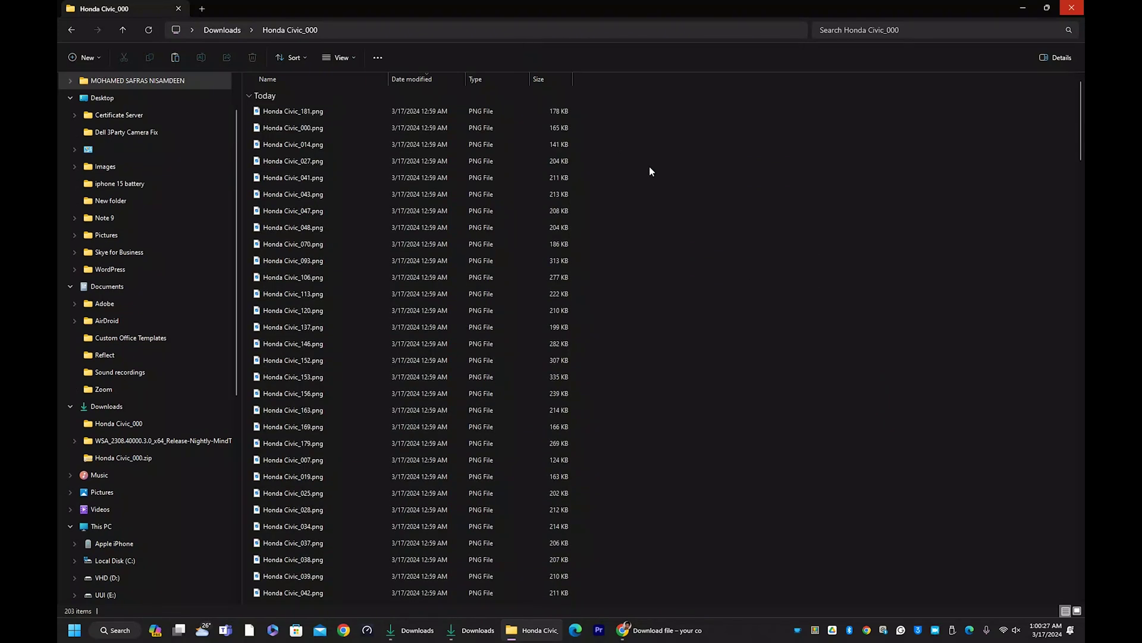
Sort the PNG files in the Honda Civic_000 folder by name and check the numbered sequence from first to last
right_click(680, 136)
click(710, 171)
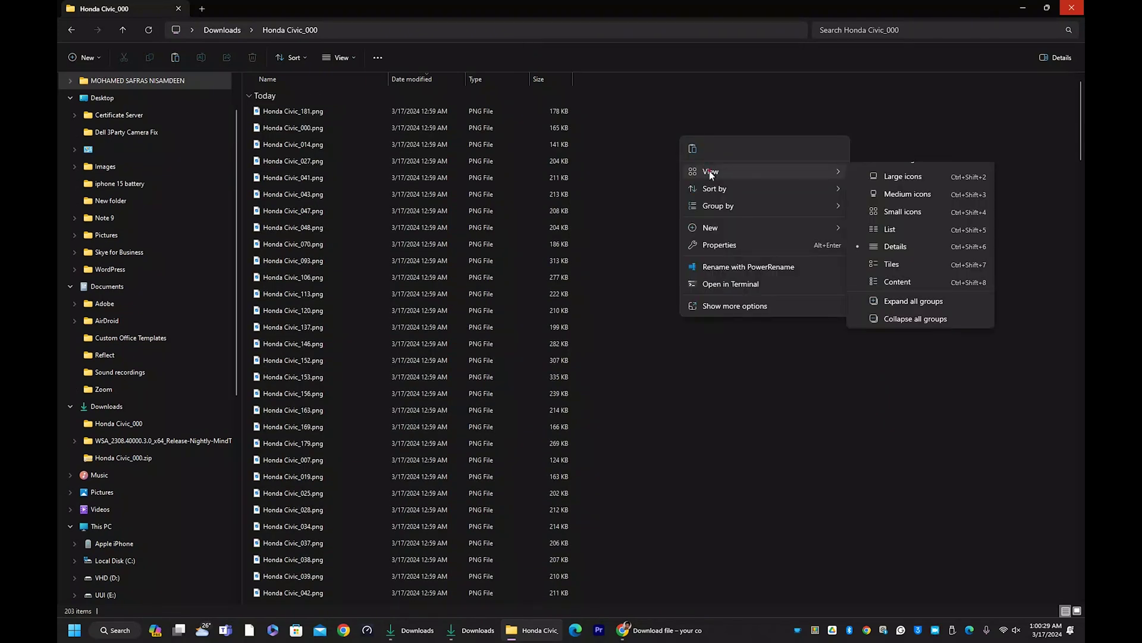
mouse_move(791, 186)
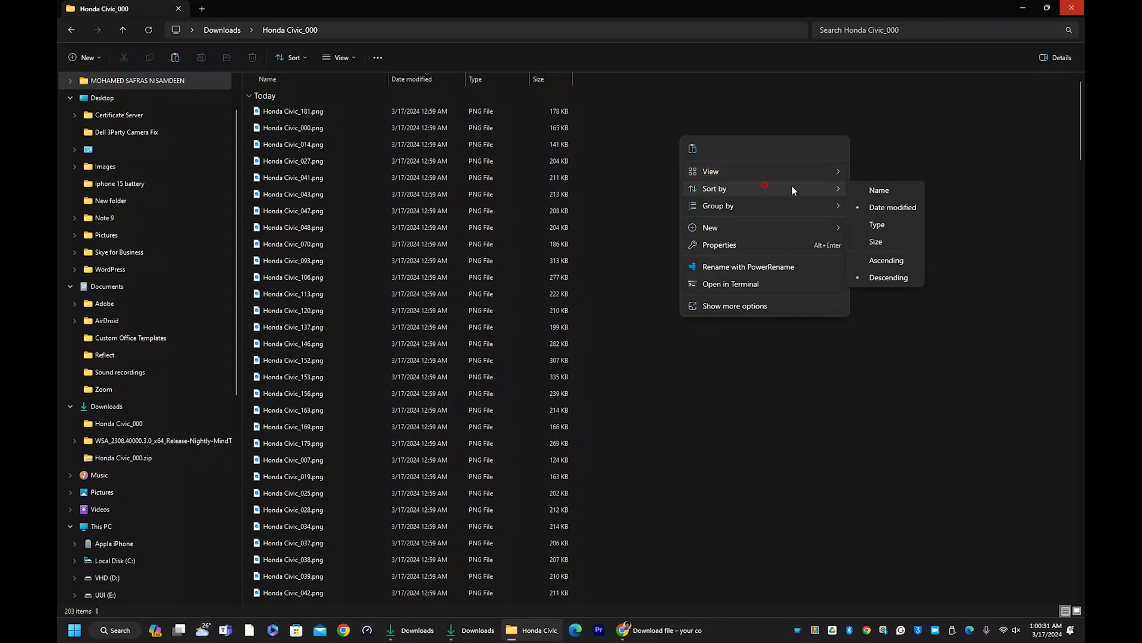
click(864, 193)
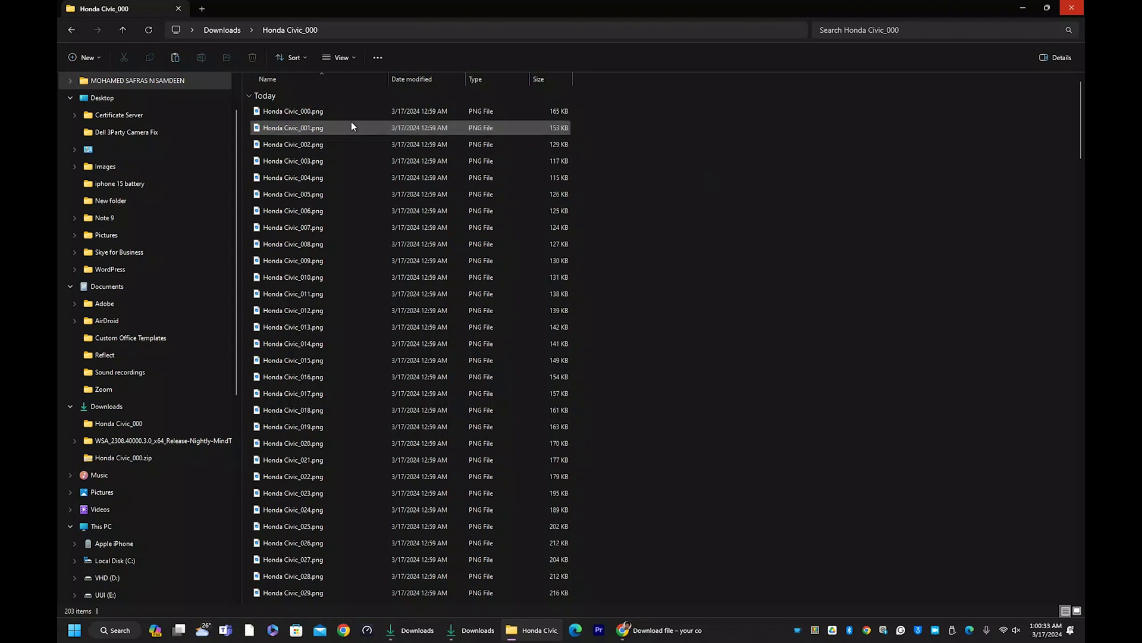
scroll(410, 345, down, 20)
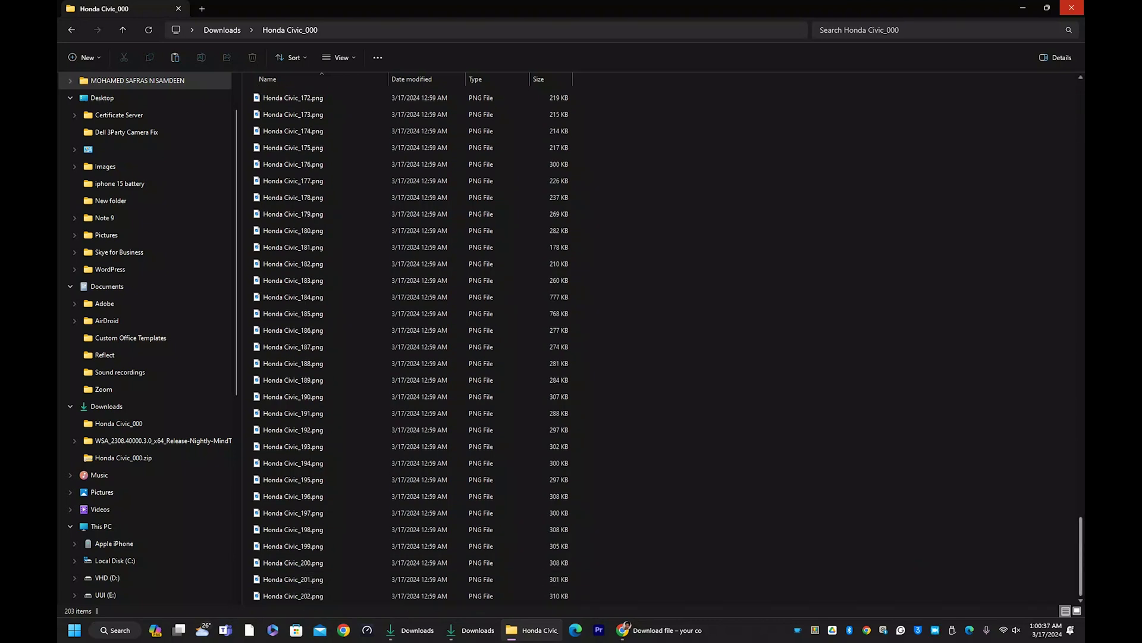
scroll(1083, 545, up, 20)
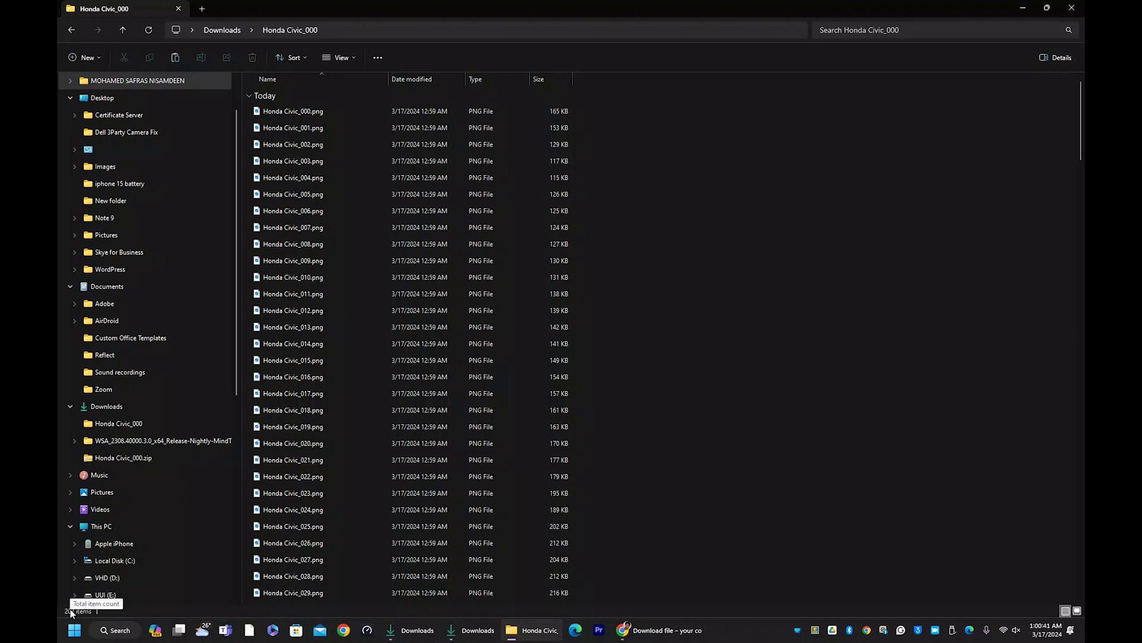
Return to the Downloads folder and view the WinRAR extraction options for Honda Civic_000.zip
click(72, 30)
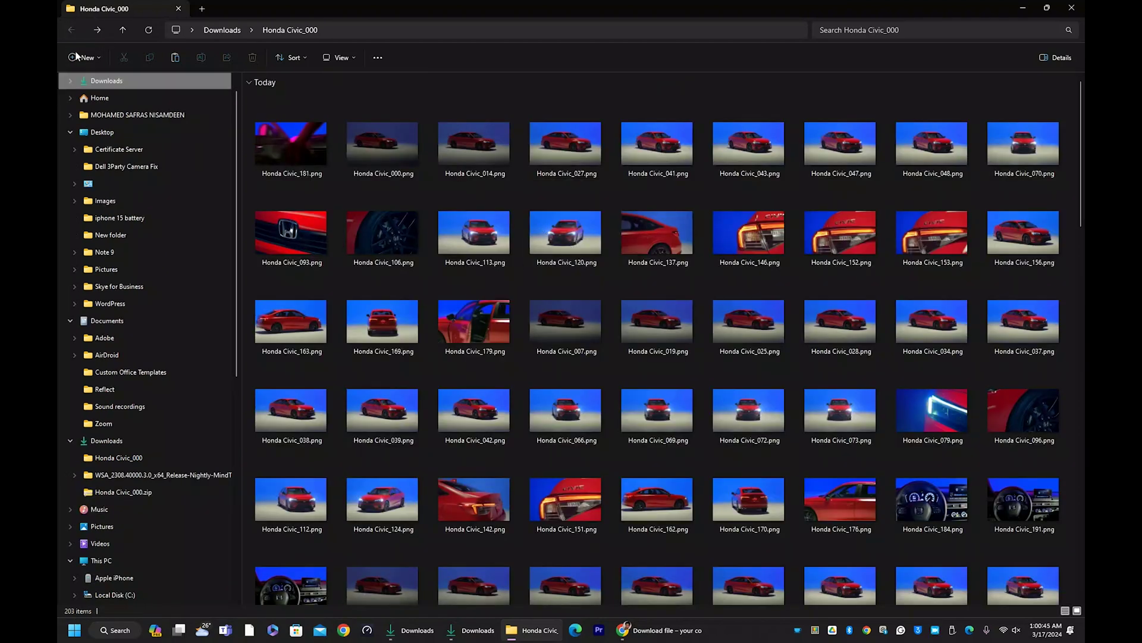
click(225, 30)
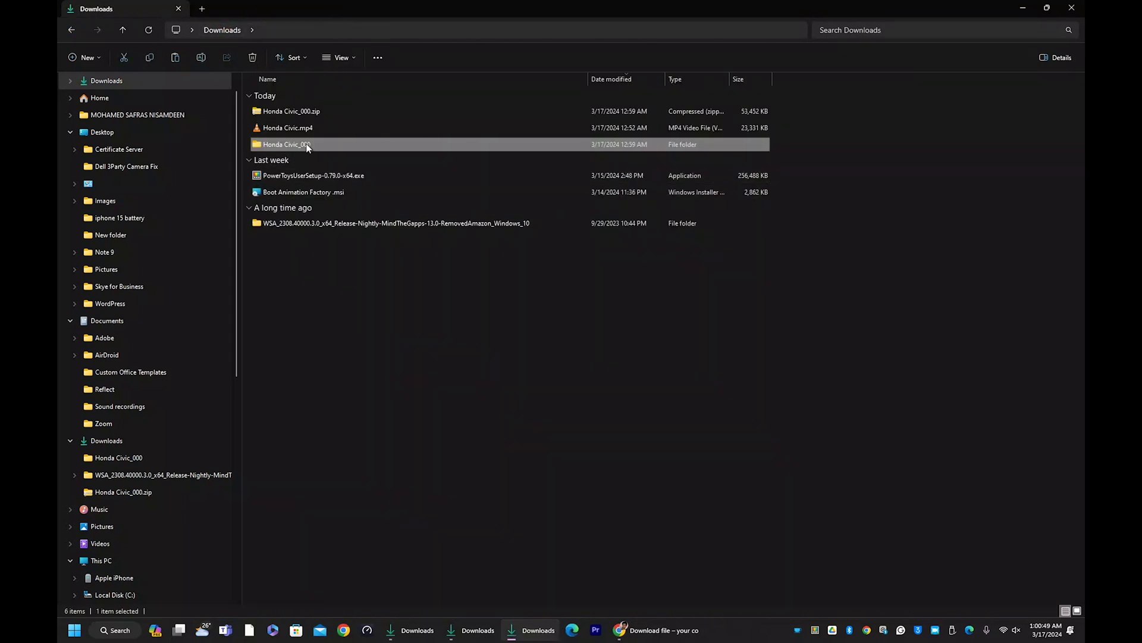
click(271, 112)
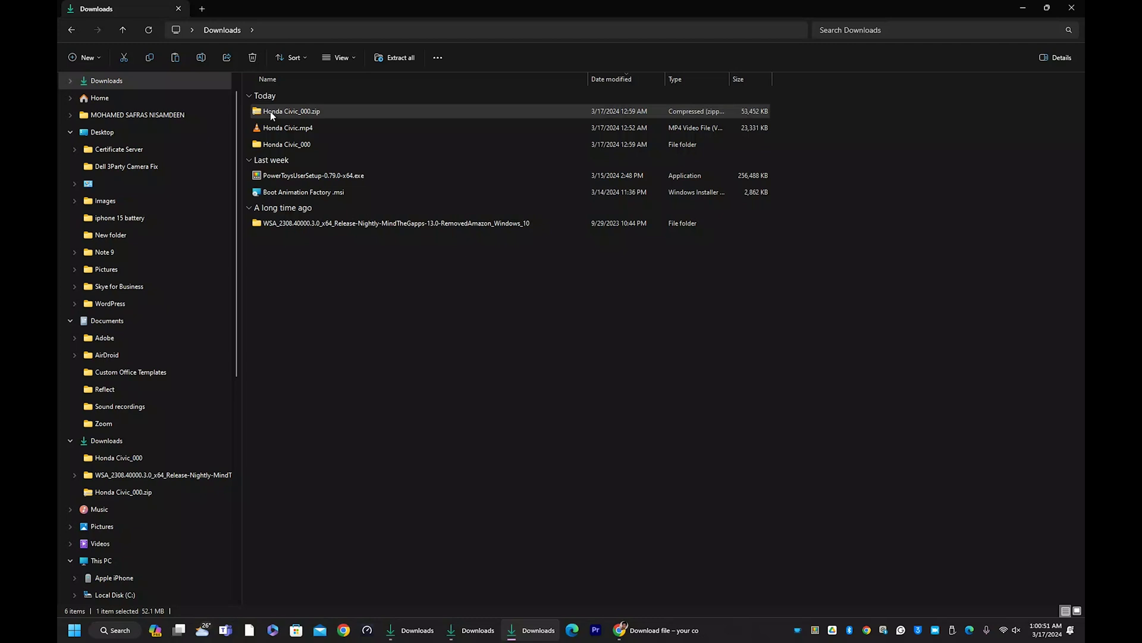
right_click(270, 112)
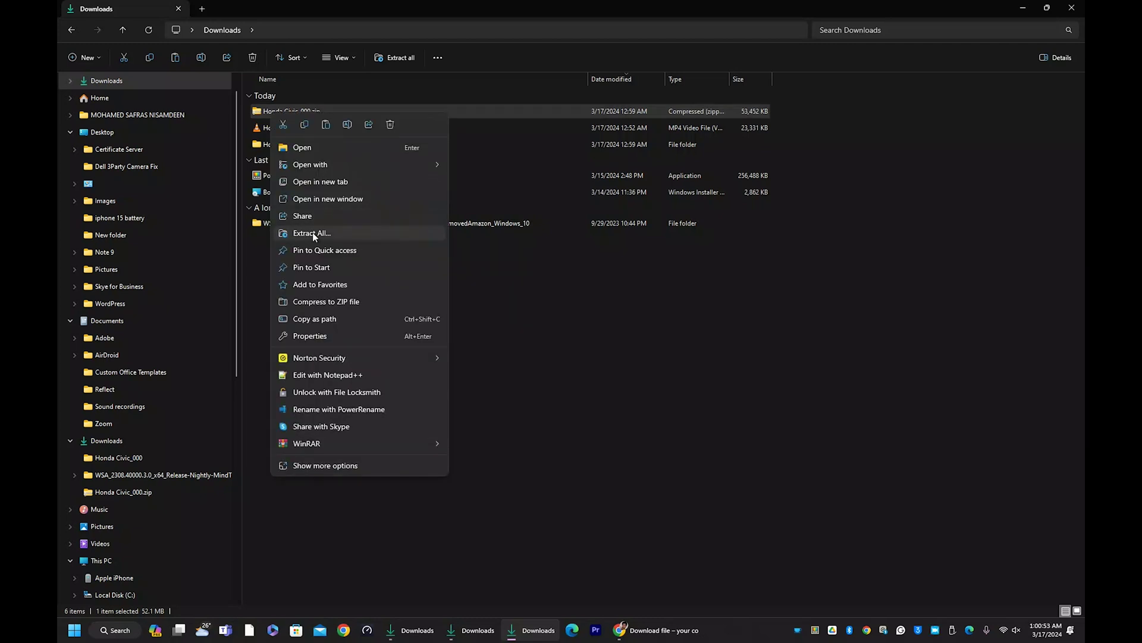
mouse_move(319, 443)
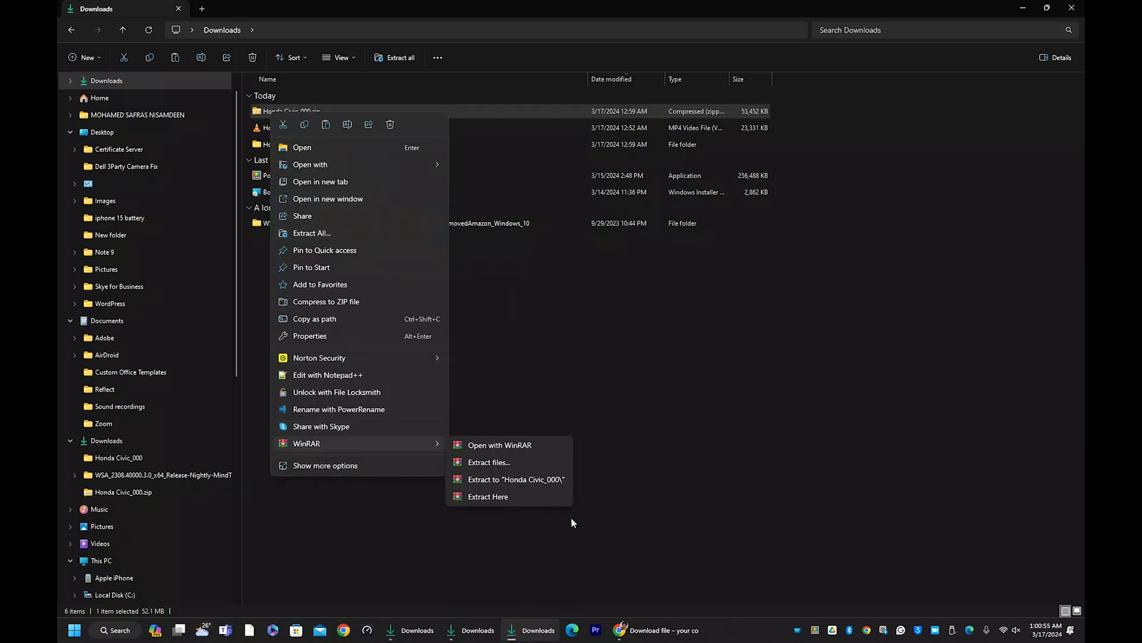
click(657, 632)
click(657, 633)
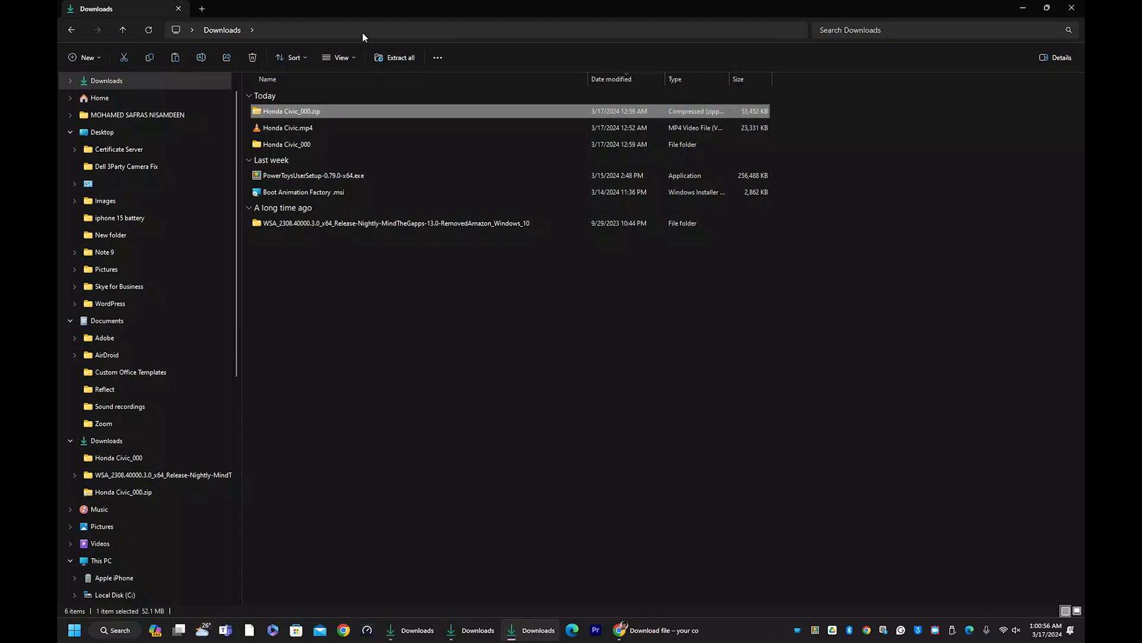
Switch to Chrome, search Google for winrar in a new tab, view the official WinRAR download page and close it
click(658, 635)
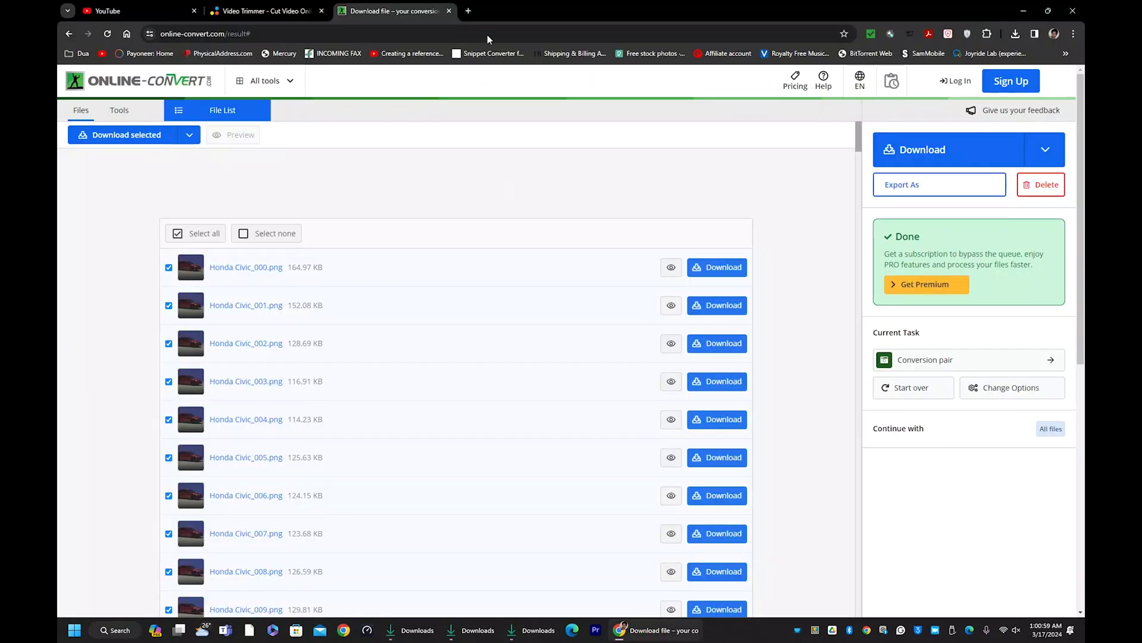
click(469, 12)
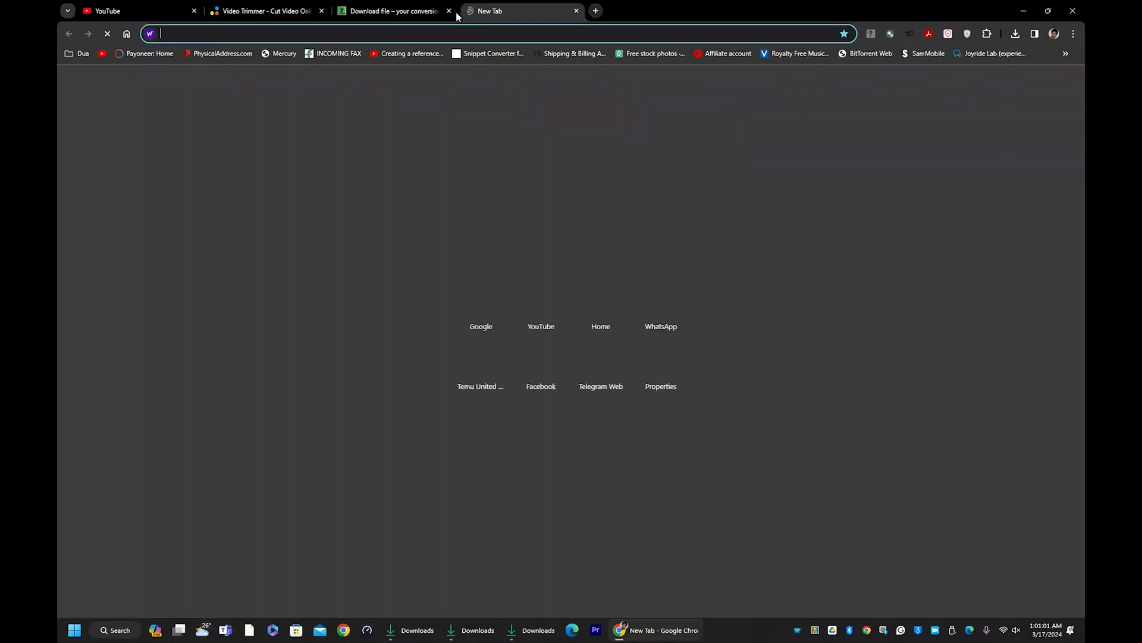
text(google.com)
key(Return)
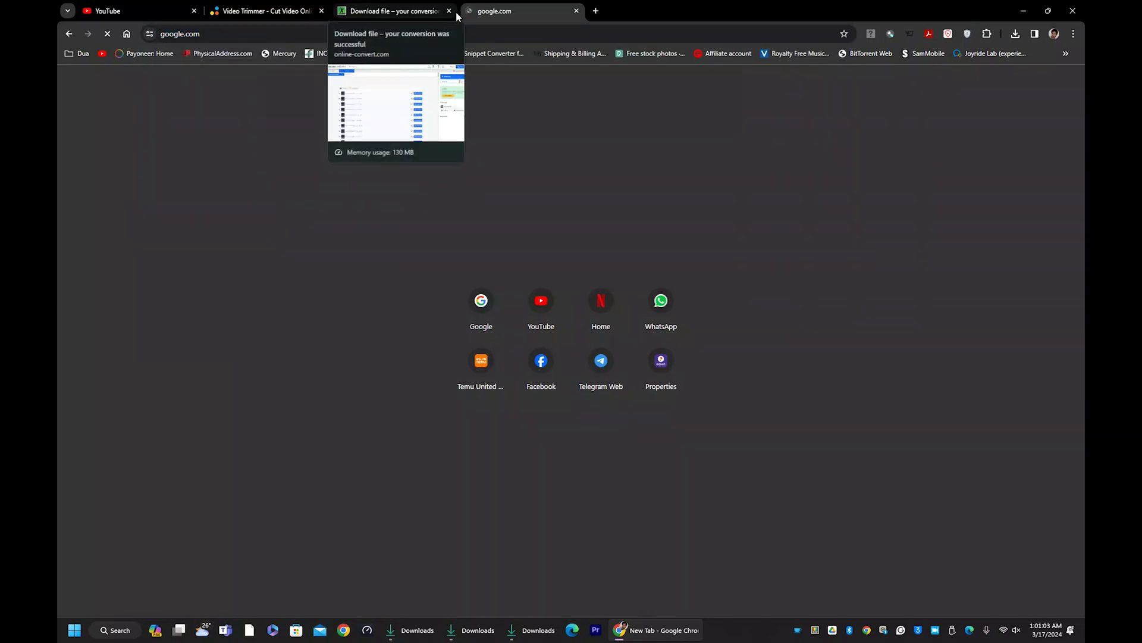
text(winrar)
key(Return)
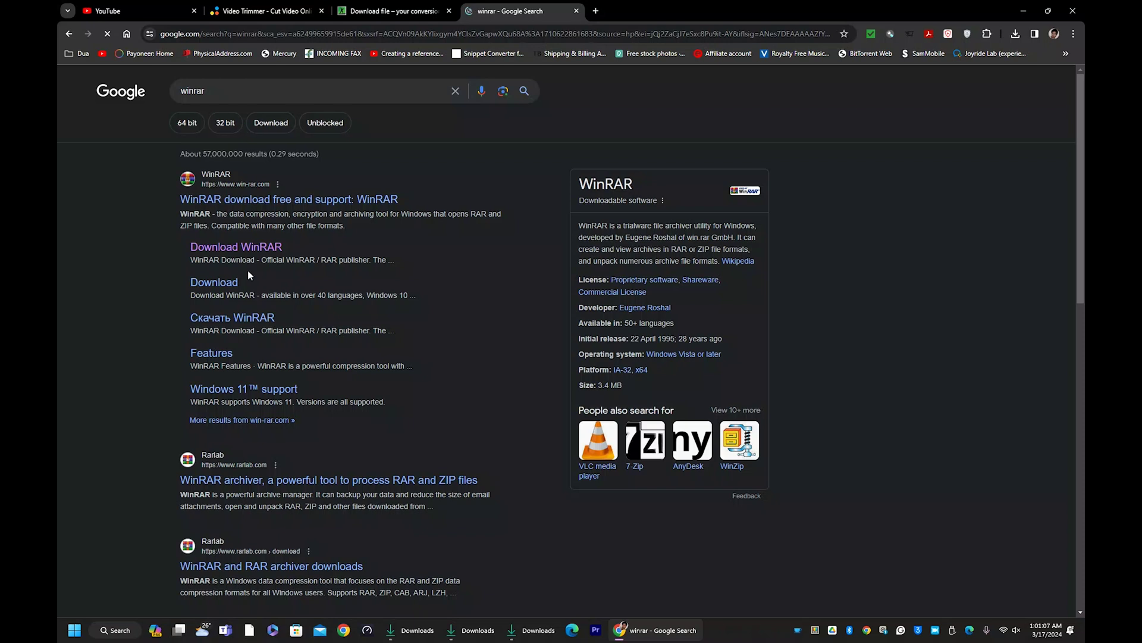
click(462, 261)
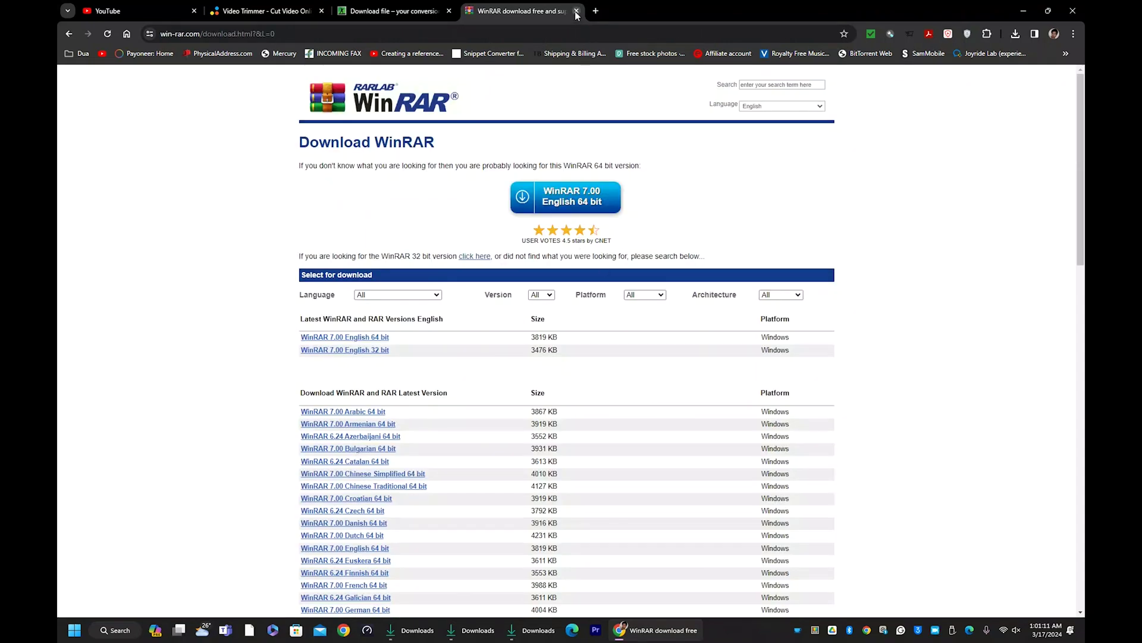
click(576, 11)
Switch back to File Explorer and examine how WinRAR can extract Honda Civic_000.zip in place, leaving the options unused
key(alt+Tab)
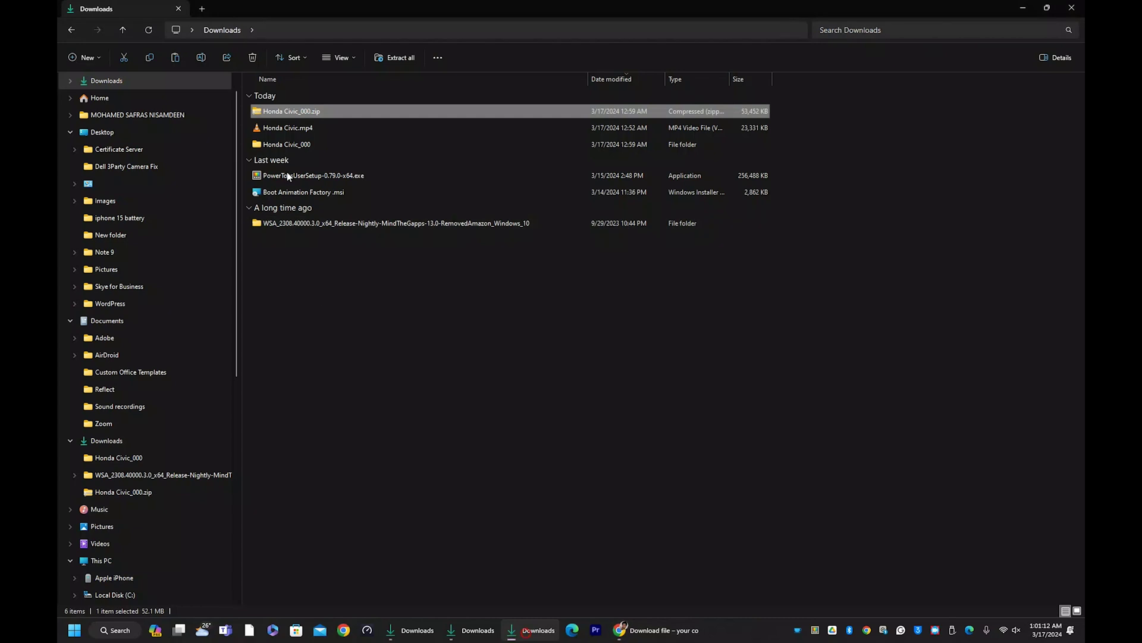
right_click(280, 112)
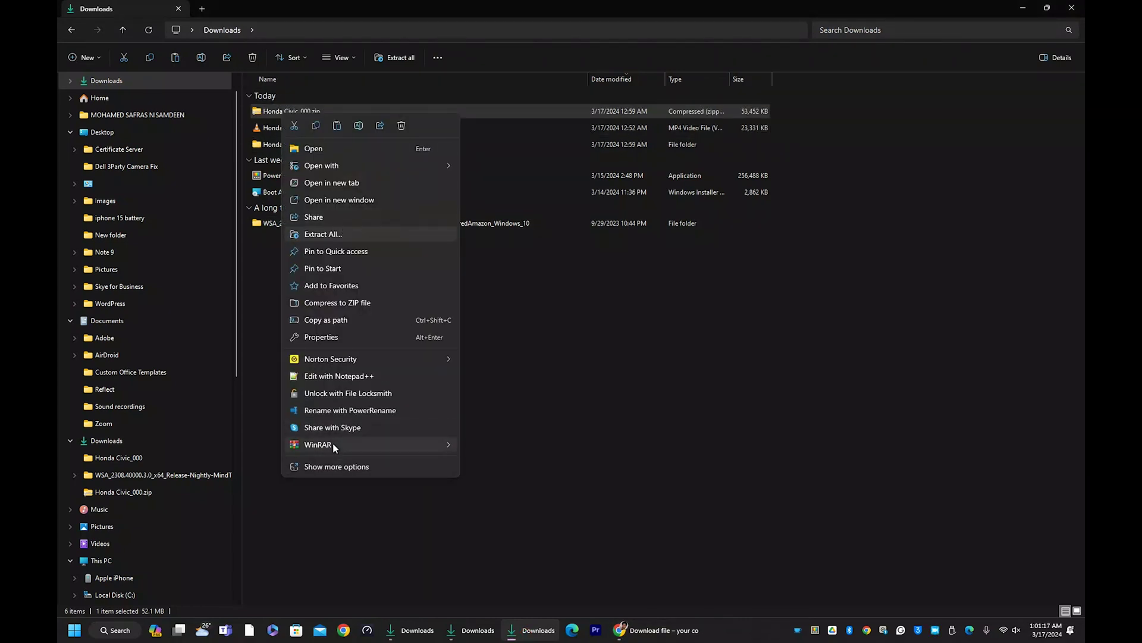
click(334, 444)
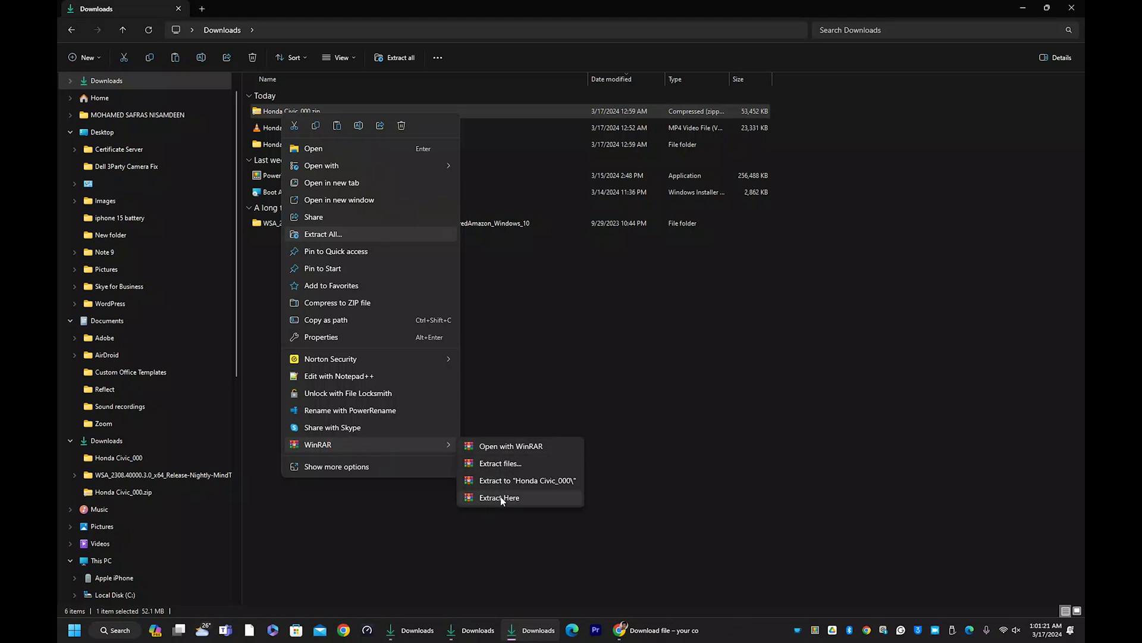
click(684, 400)
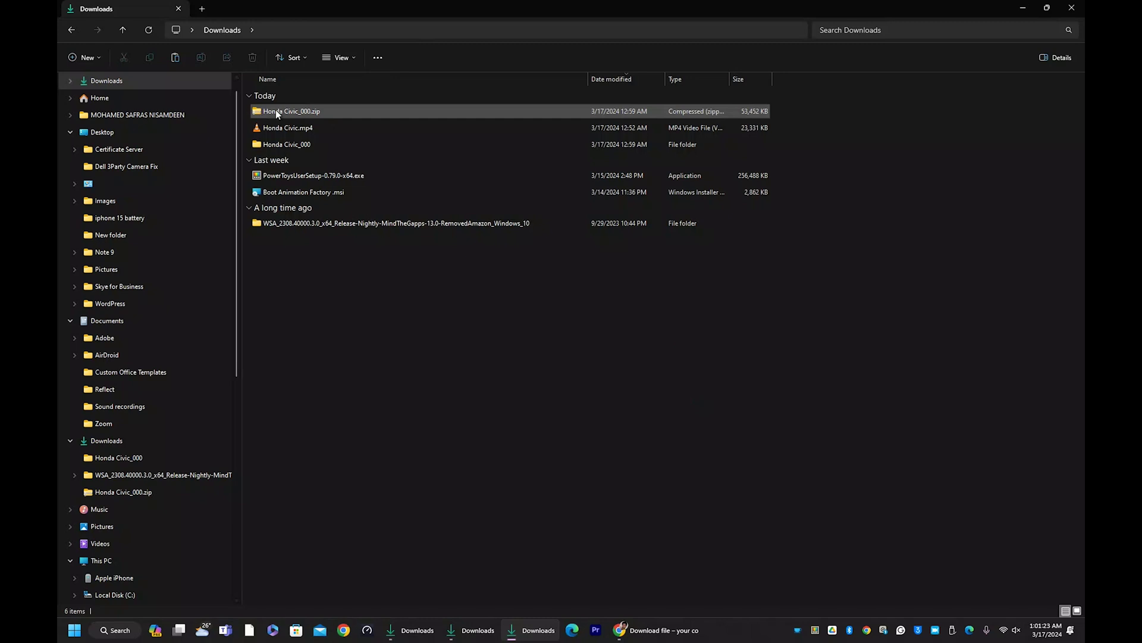
Open the extracted Honda Civic_000 folder to view its images, and go back to Downloads
click(264, 147)
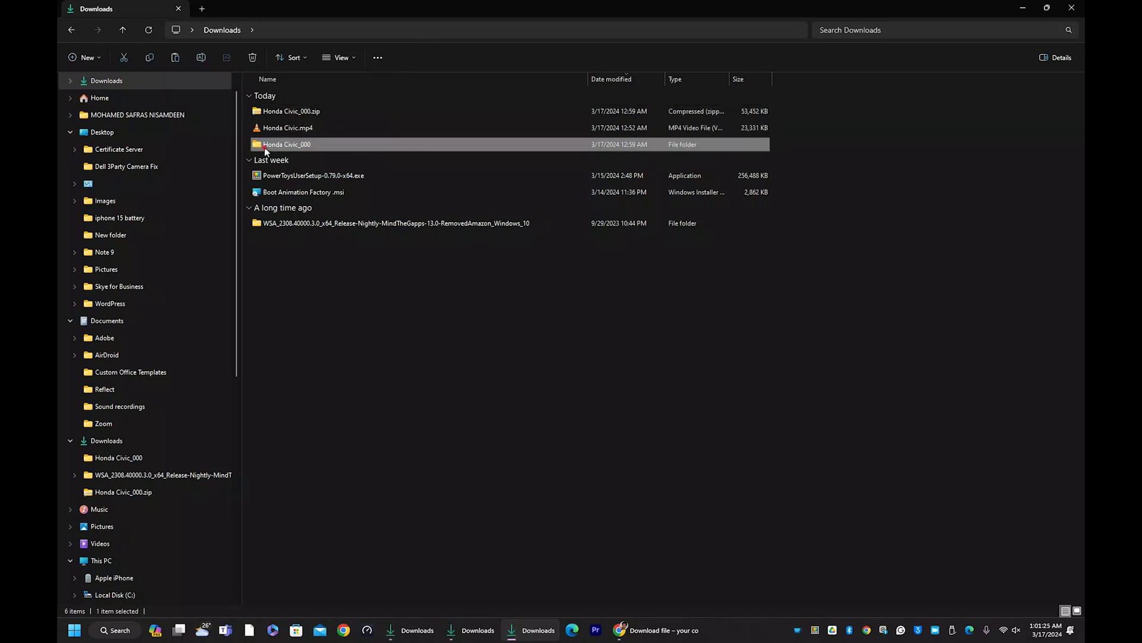
double_click(265, 147)
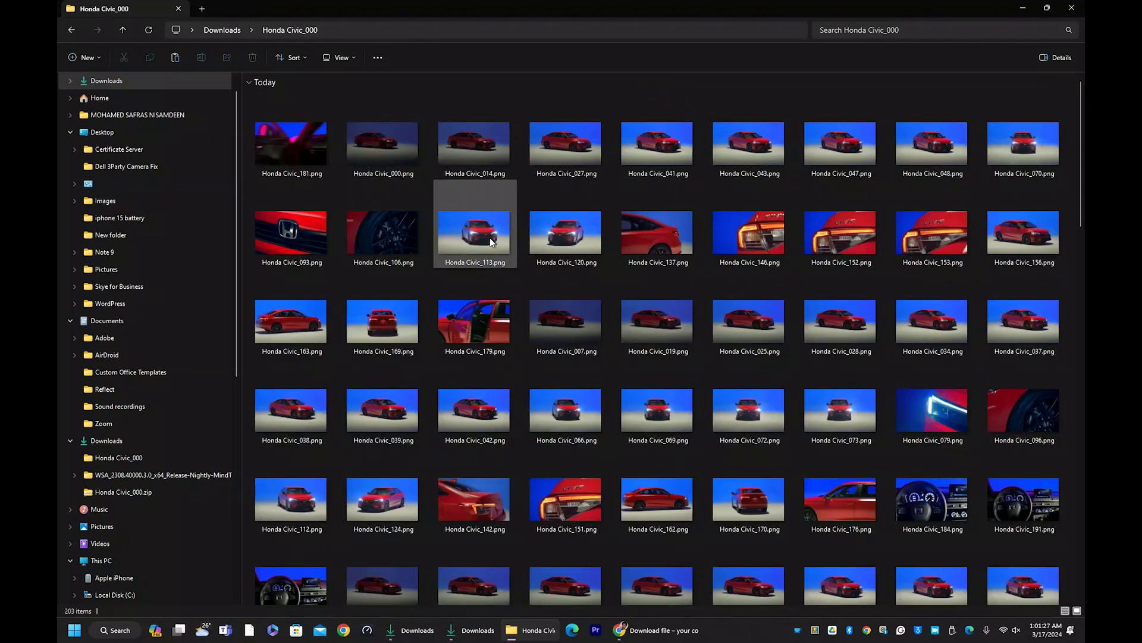
click(75, 31)
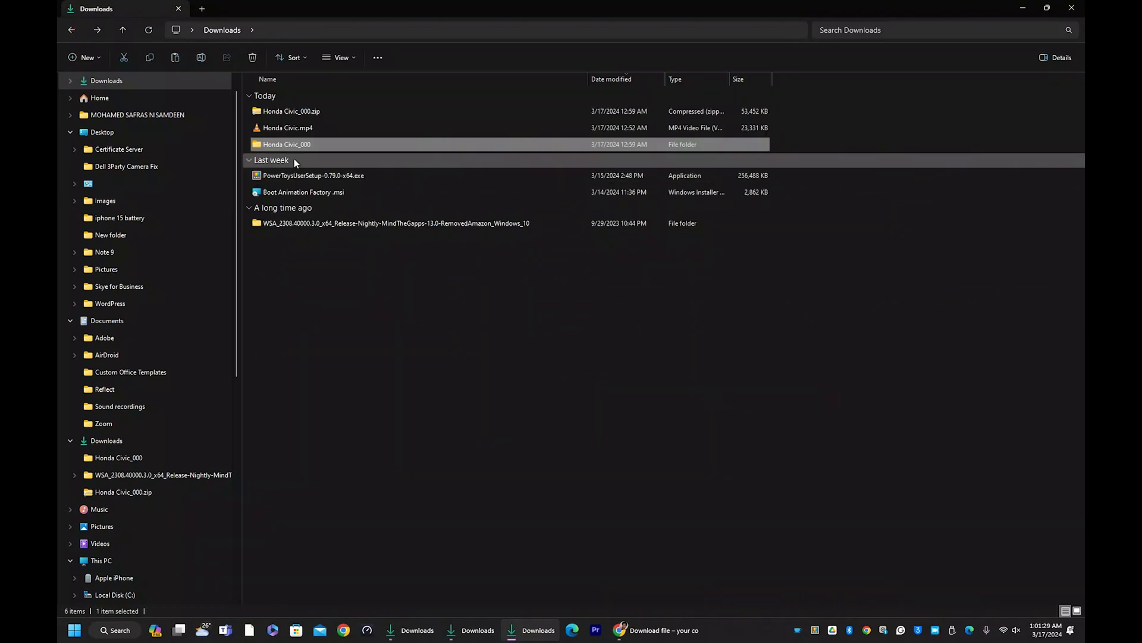
Move the Honda Civic_000 folder from Downloads to the desktop and place it in the empty middle area
click(1034, 7)
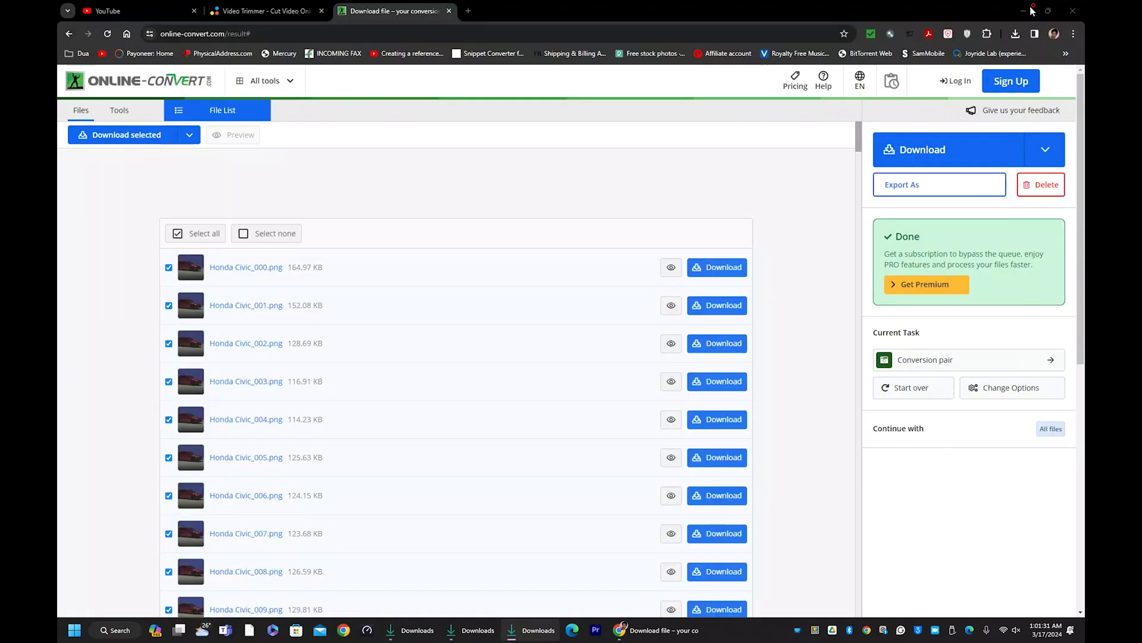
click(1023, 11)
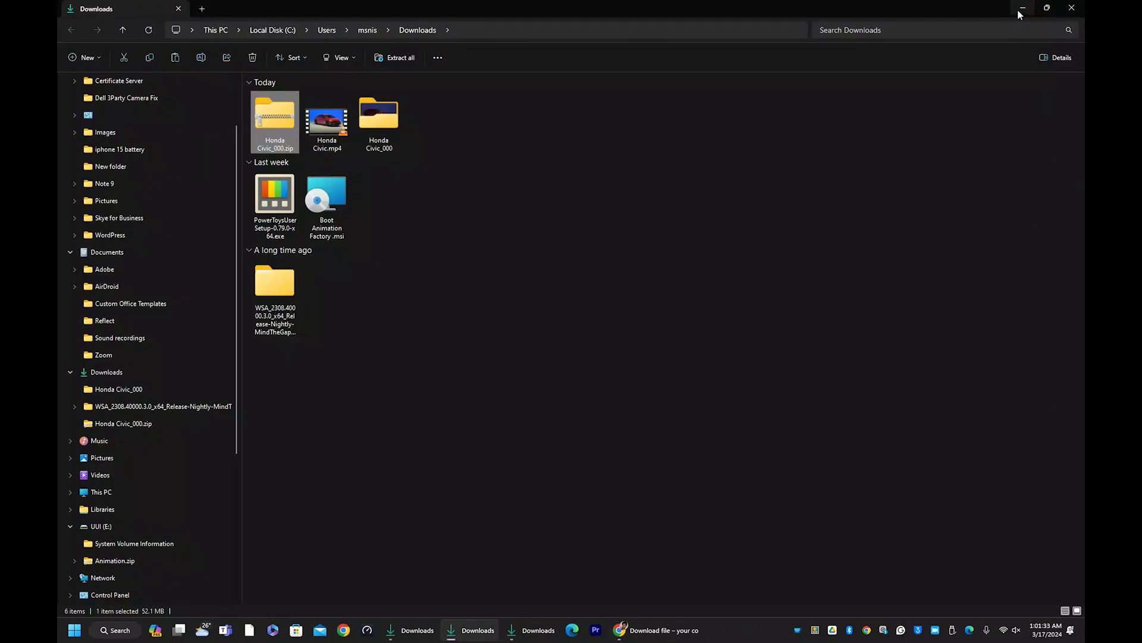
click(1072, 7)
right_click(615, 131)
click(632, 144)
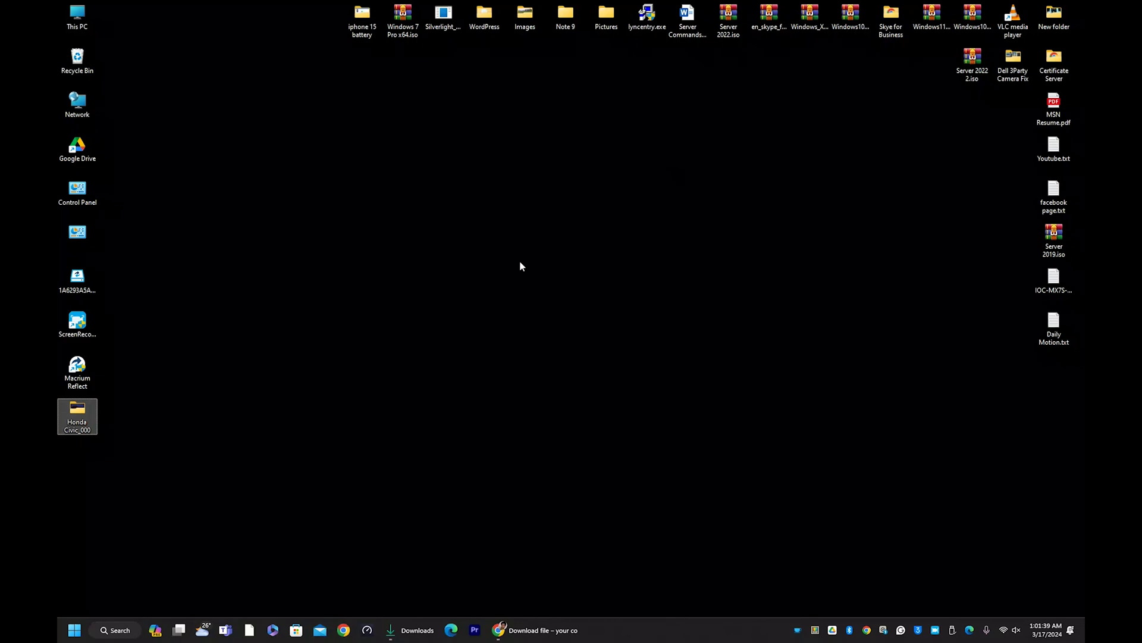
drag(94, 413, 574, 205)
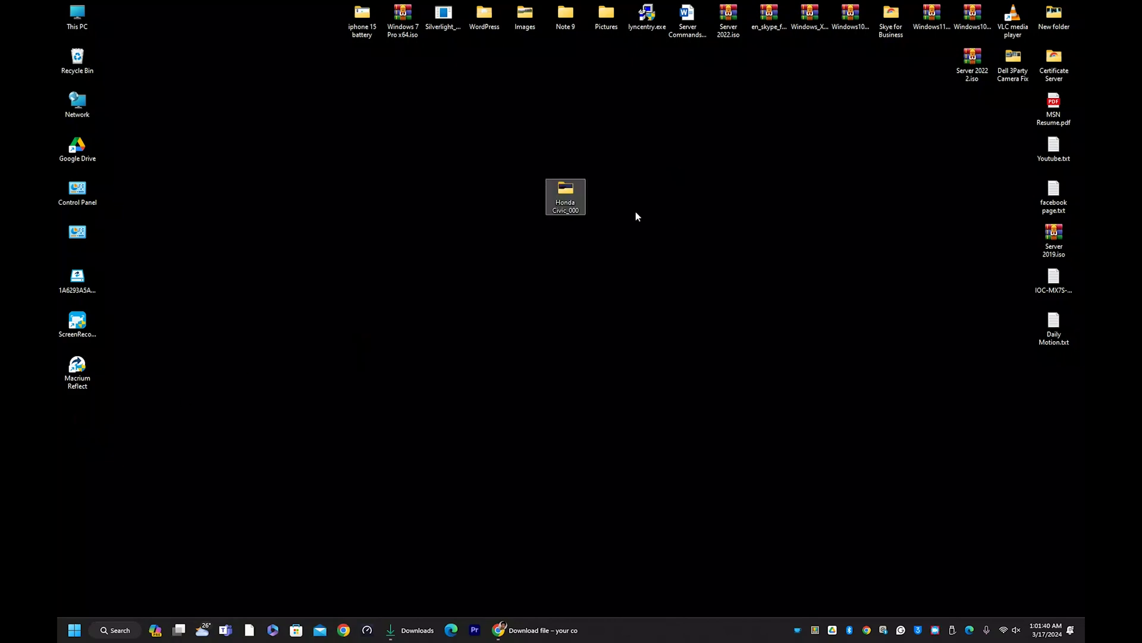
Open the Honda Civic_000 folder on the desktop and look through its PNG images from start to end
click(567, 199)
double_click(567, 199)
click(572, 191)
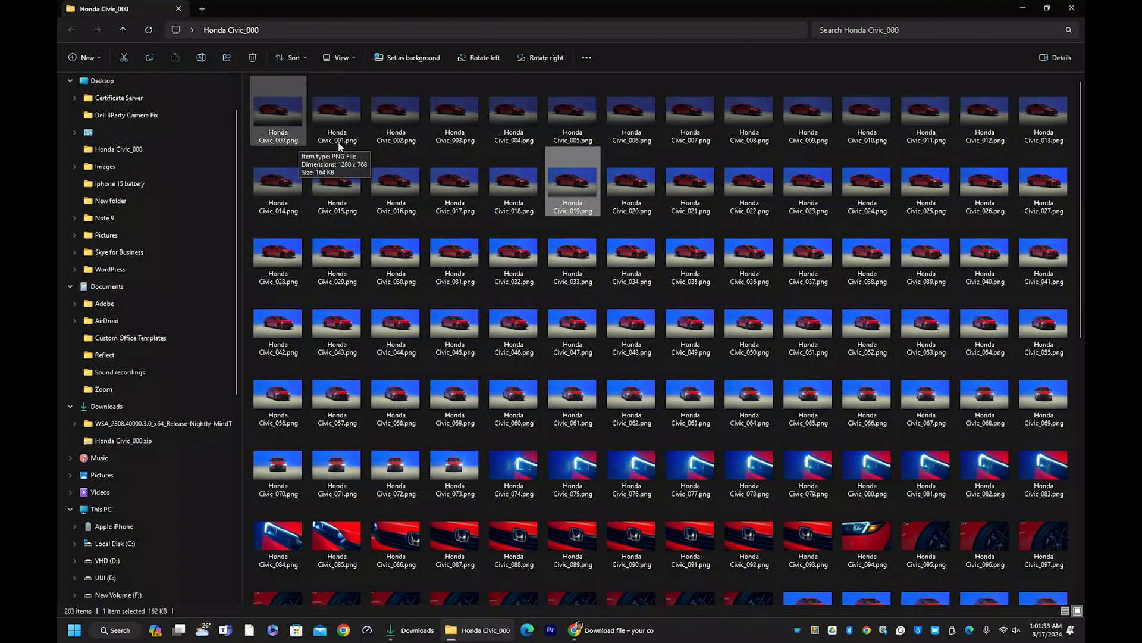
scroll(655, 211, down, 8)
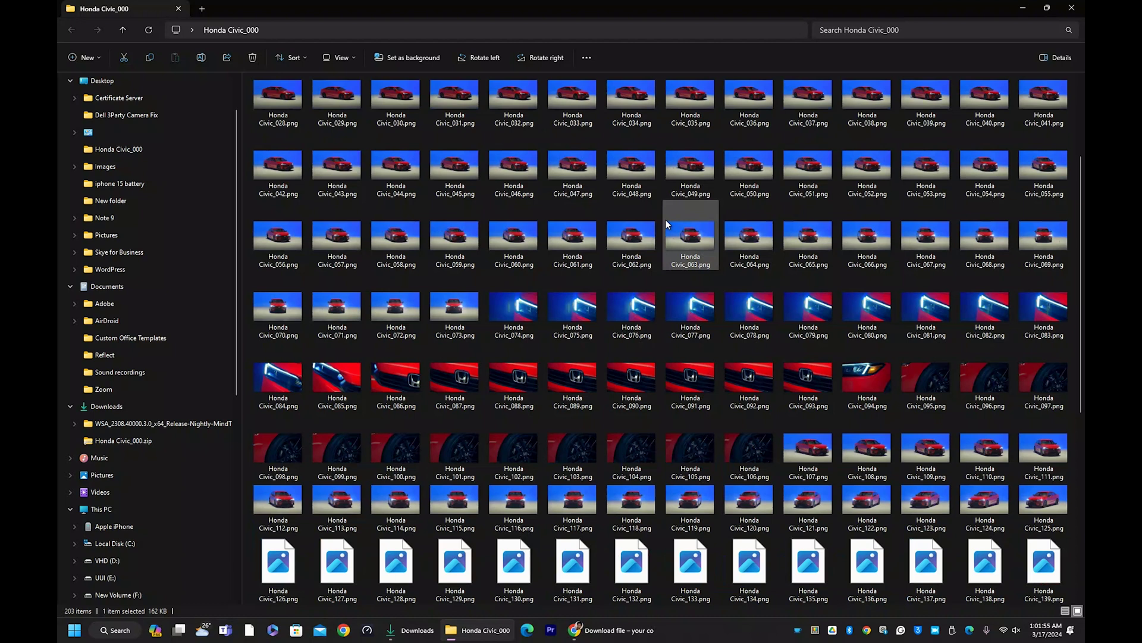
scroll(665, 219, up, 8)
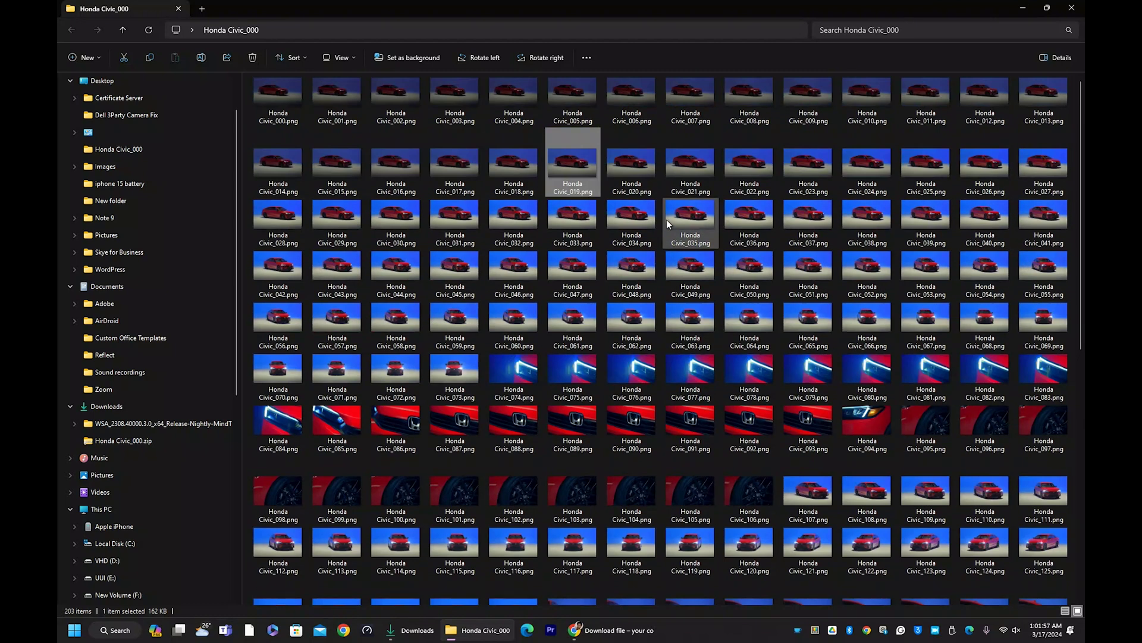
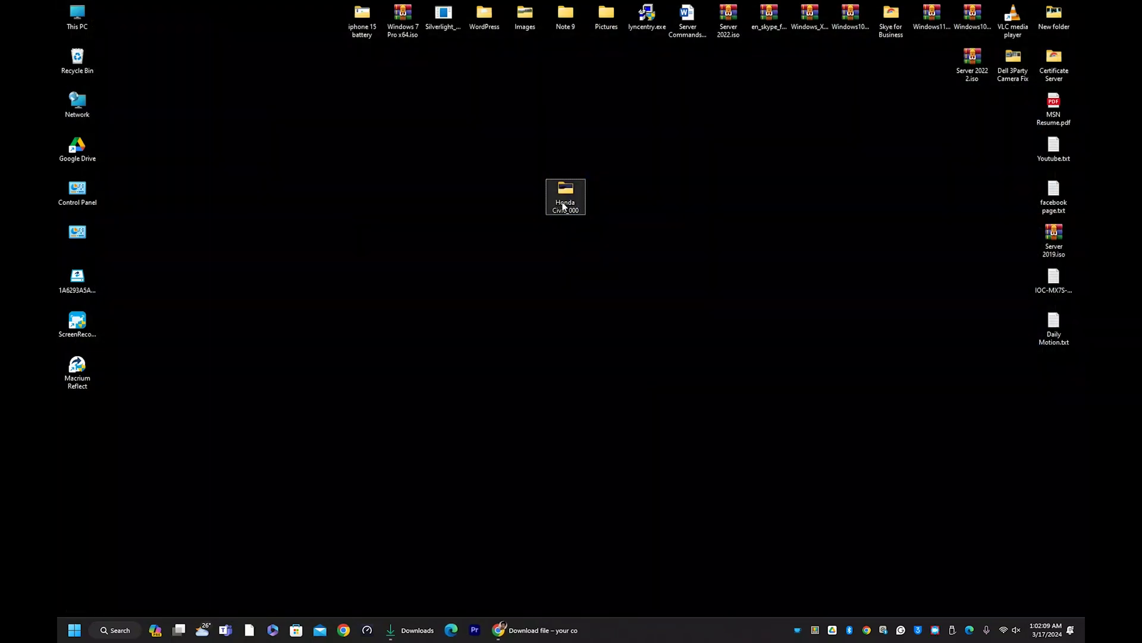
Create a desktop folder named BA and move the Honda Civic_000 folder into it
right_click(390, 202)
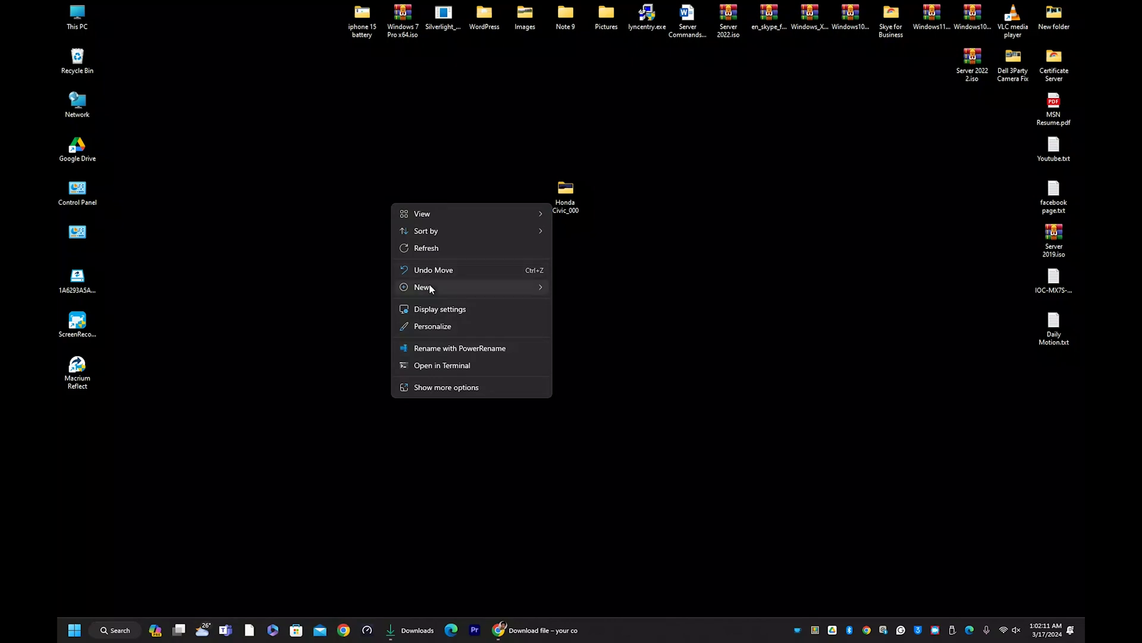
mouse_move(429, 287)
click(571, 290)
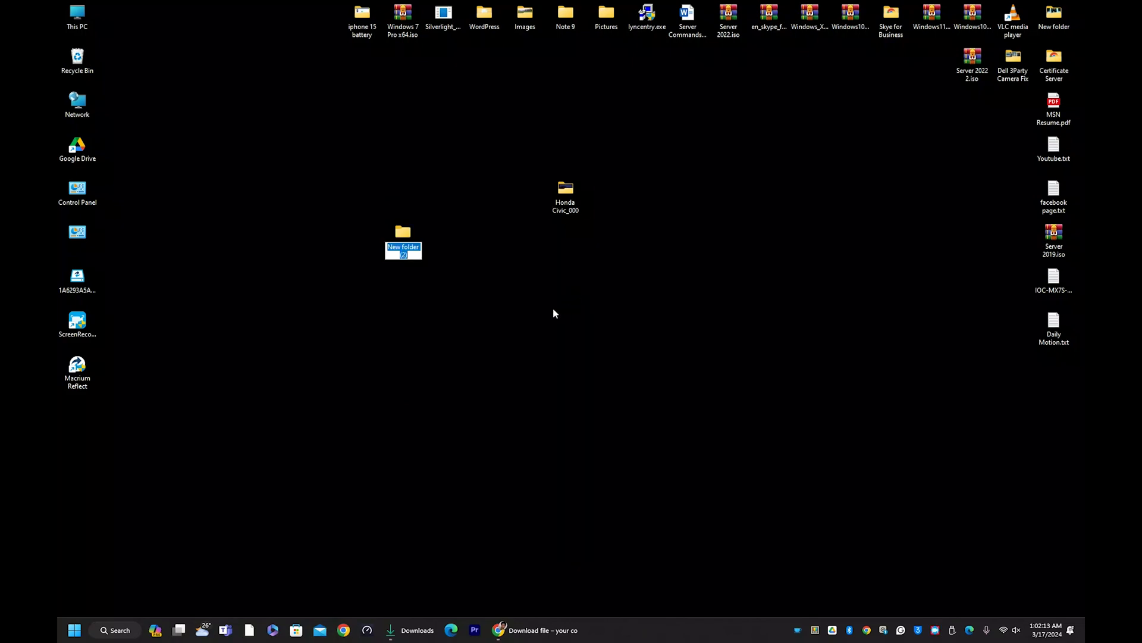
text(BA)
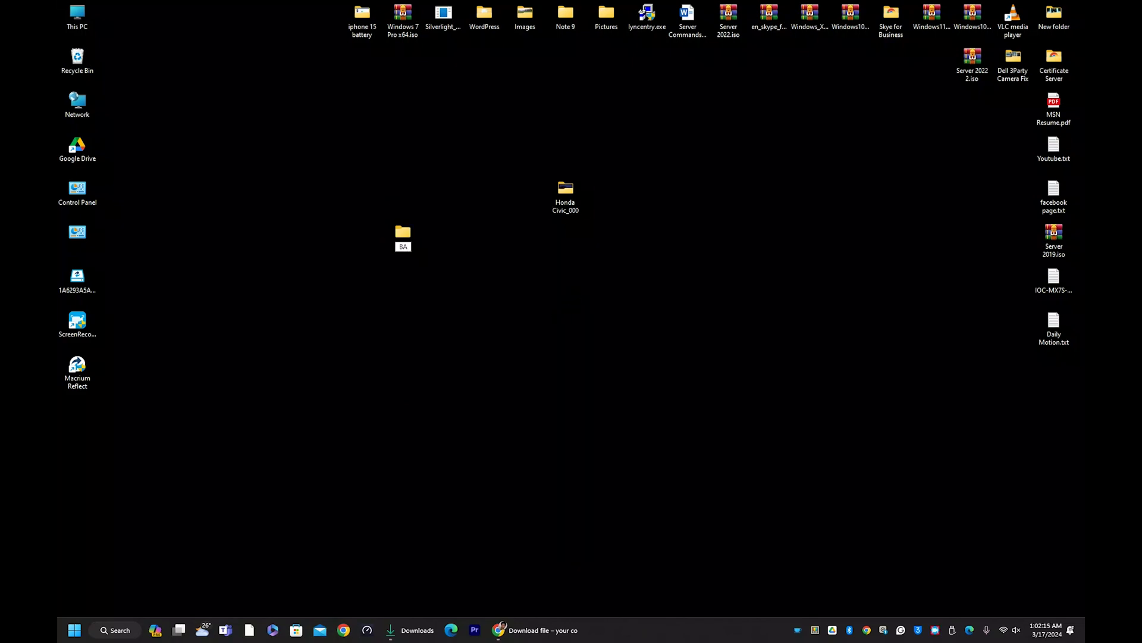
key(Return)
click(521, 309)
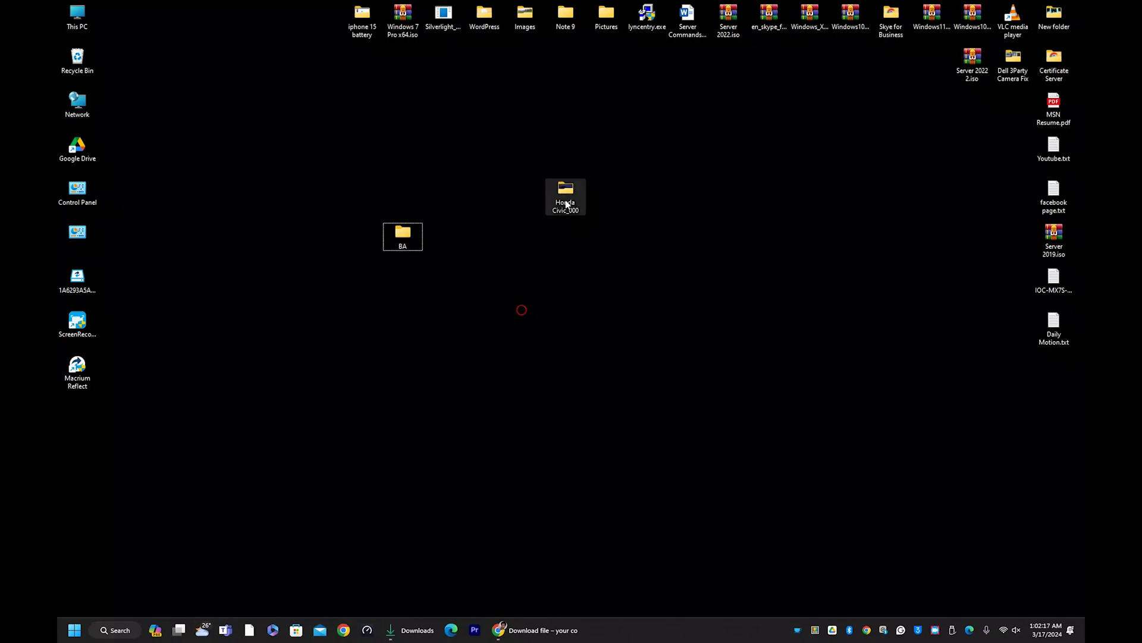
drag(567, 204, 394, 238)
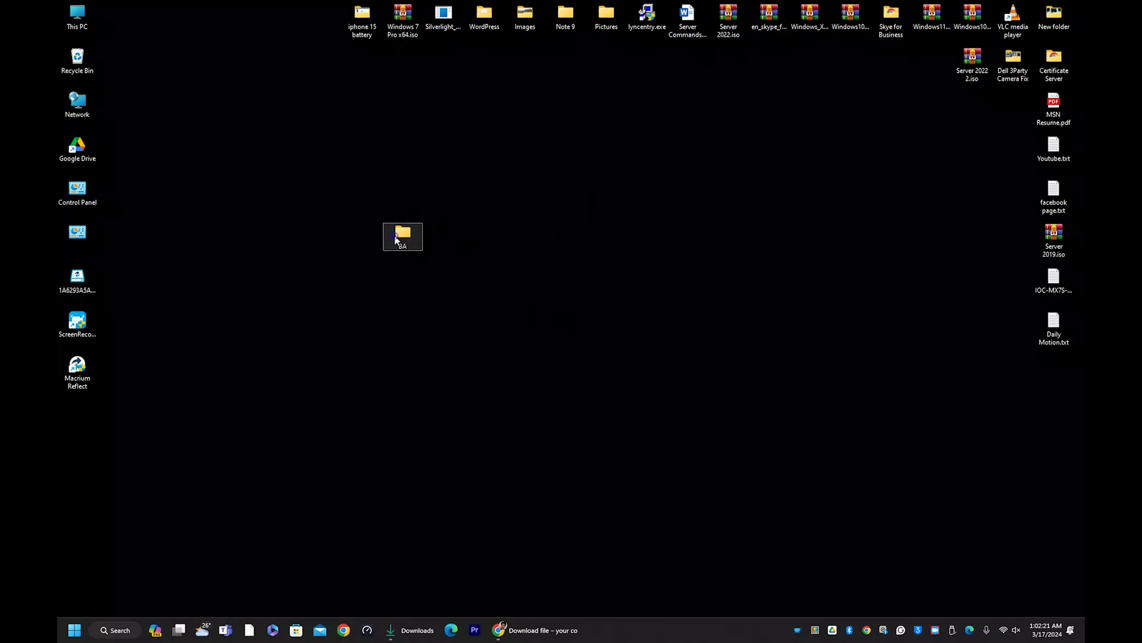
Open the BA folder and rename its Honda Civic_000 subfolder to part0
double_click(394, 235)
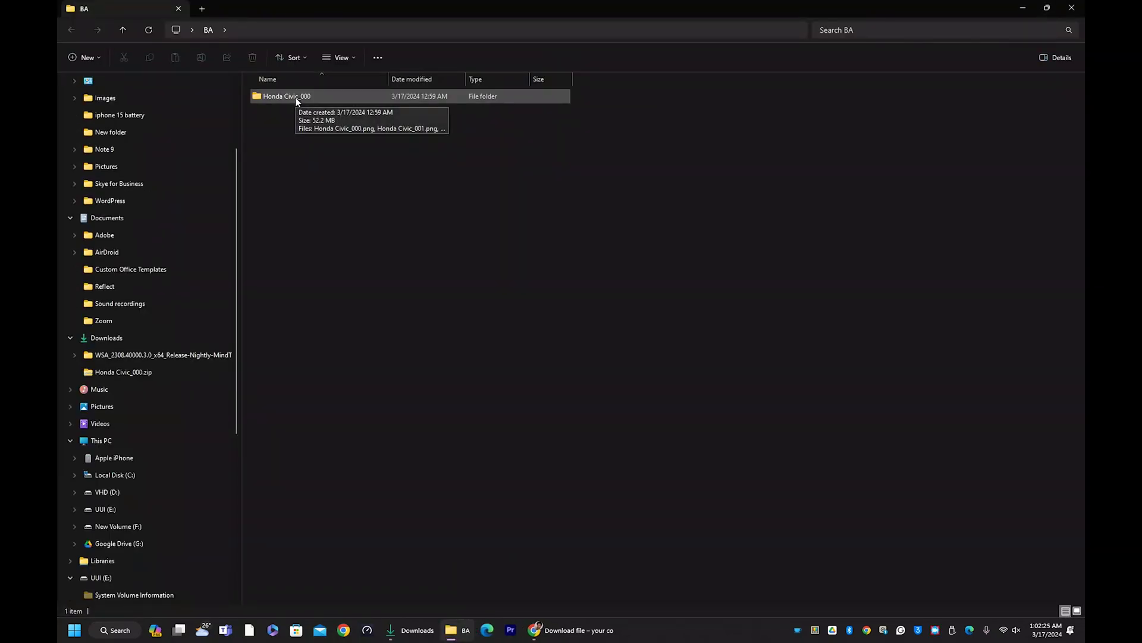
right_click(295, 99)
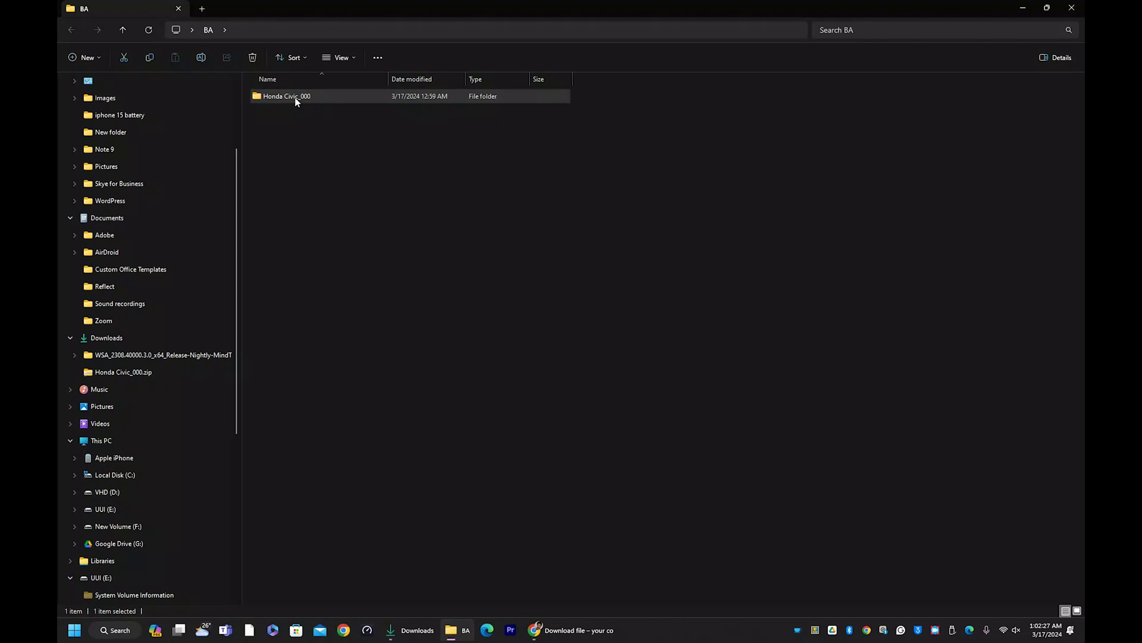
click(348, 110)
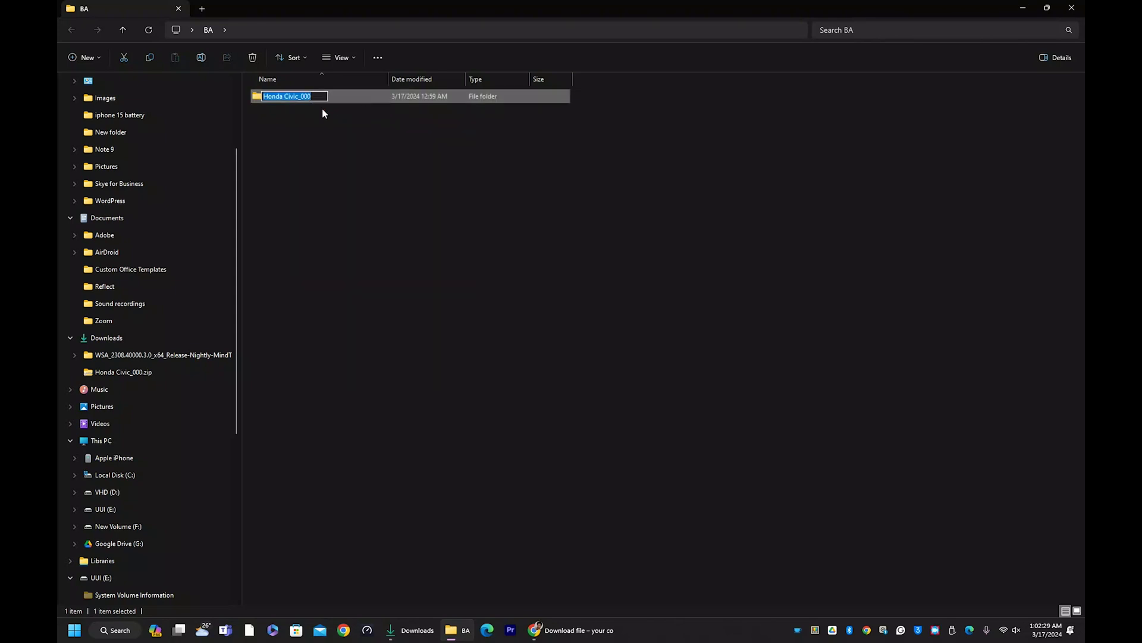
text(P)
key(BackSpace)
text(part0)
key(Return)
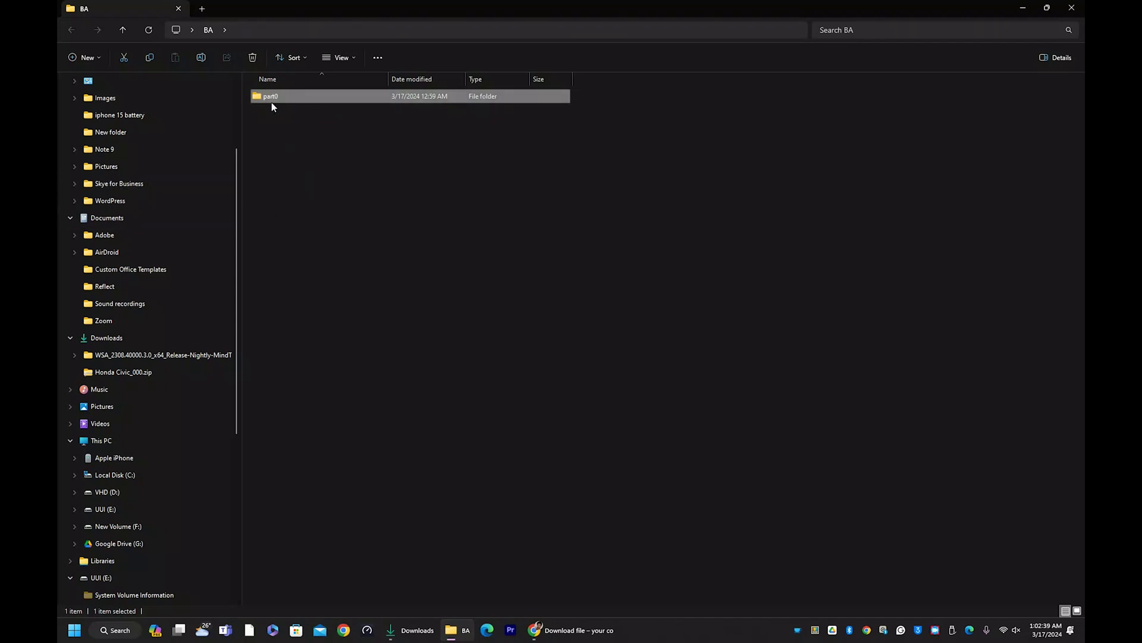
Create a text document named desc.txt in the BA folder beside part0
click(287, 122)
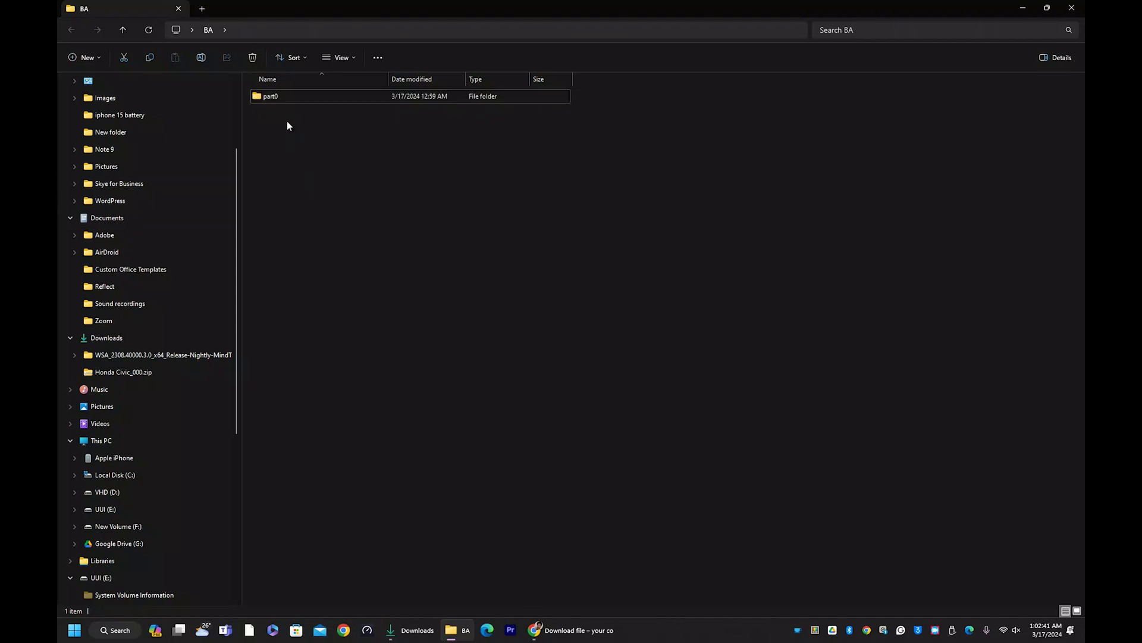
right_click(287, 122)
mouse_move(360, 209)
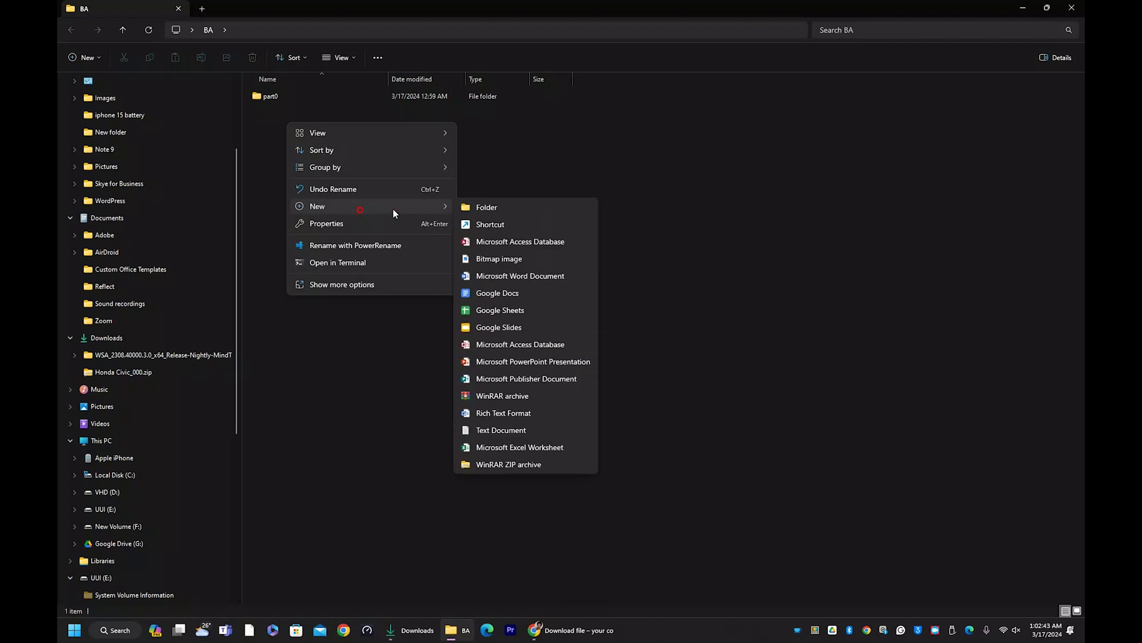
click(487, 436)
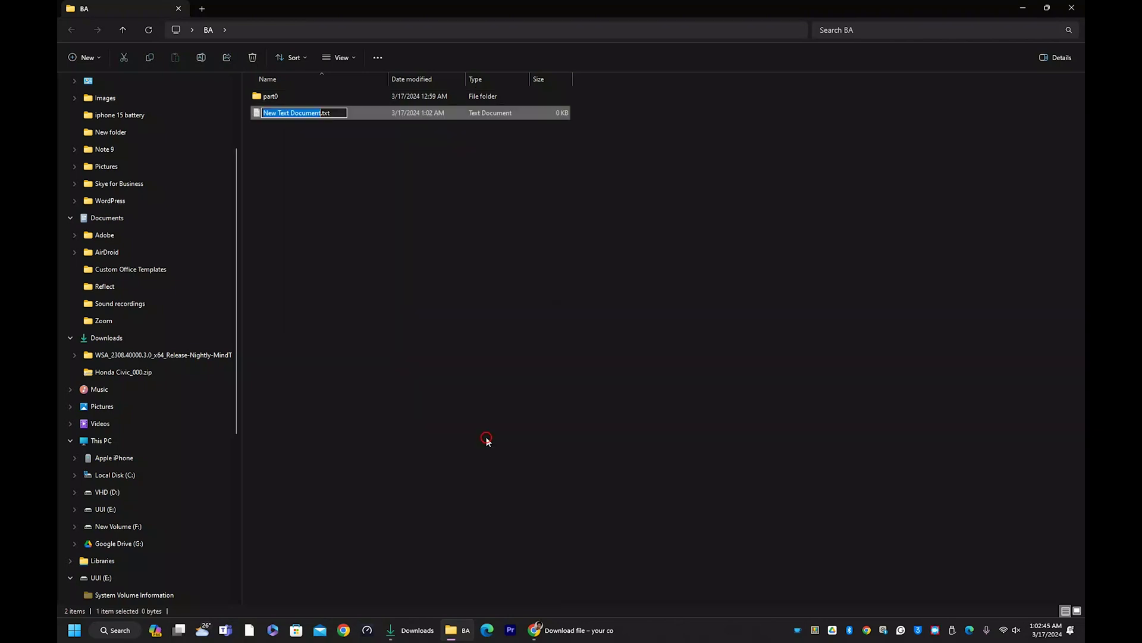
text(d)
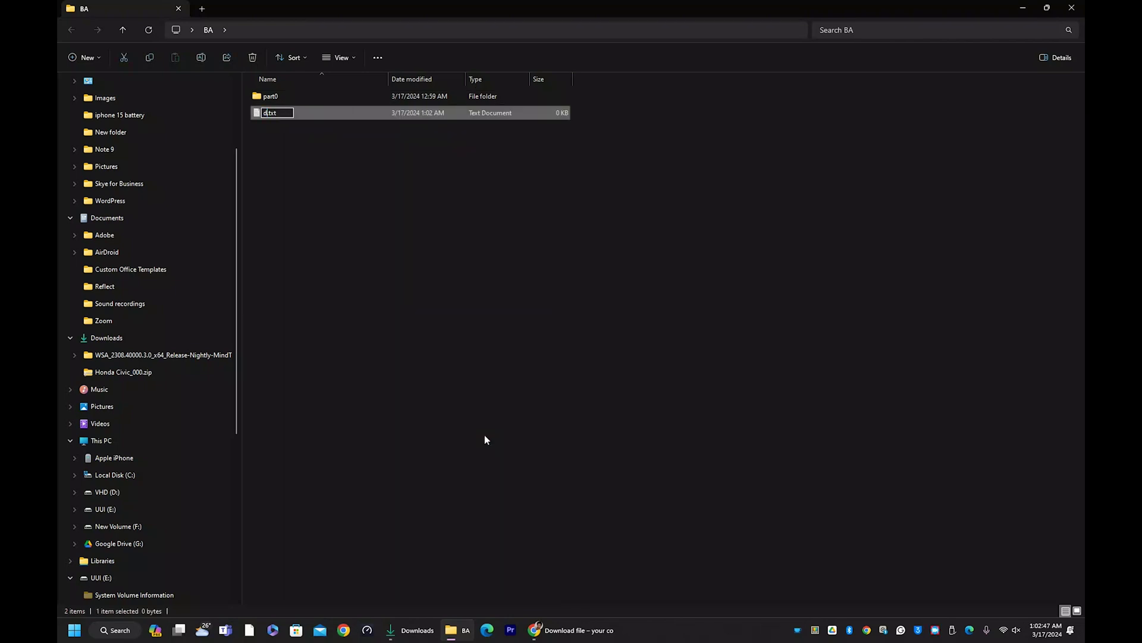
text(esc)
click(393, 165)
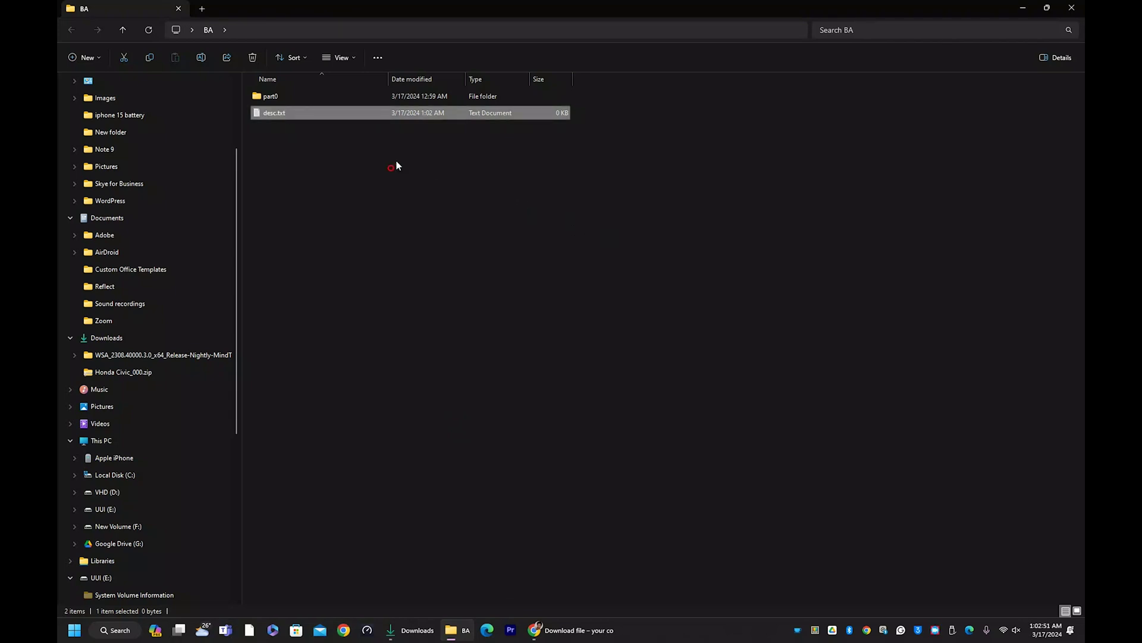
Open desc.txt and enter "1280 768 15" on the first line and "p 0 1" on the second
click(283, 116)
double_click(285, 115)
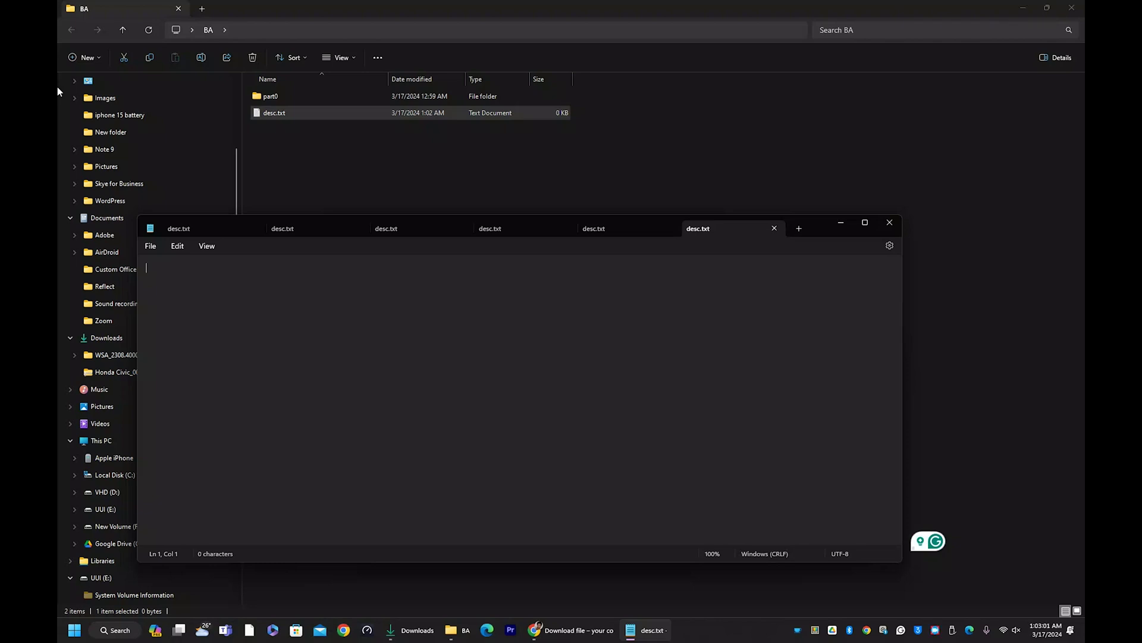
text(1280 x)
key(BackSpace)
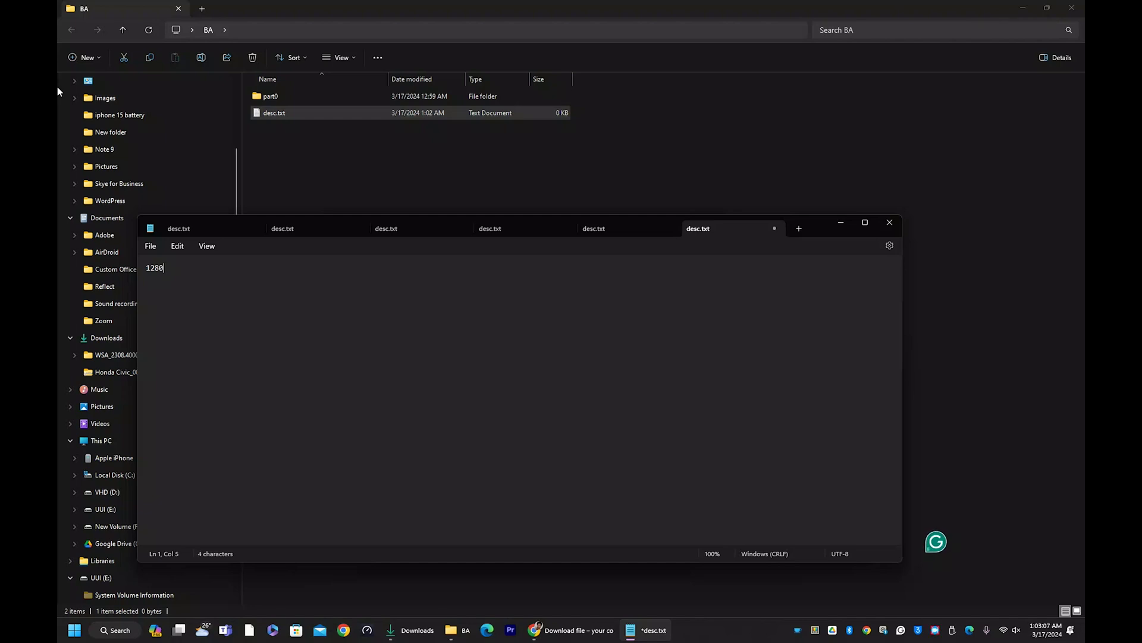
text(768)
key(Return)
text(p 0 1)
click(208, 273)
text(15)
Save the changes to desc.txt and close the text editor
click(305, 331)
click(156, 248)
click(170, 319)
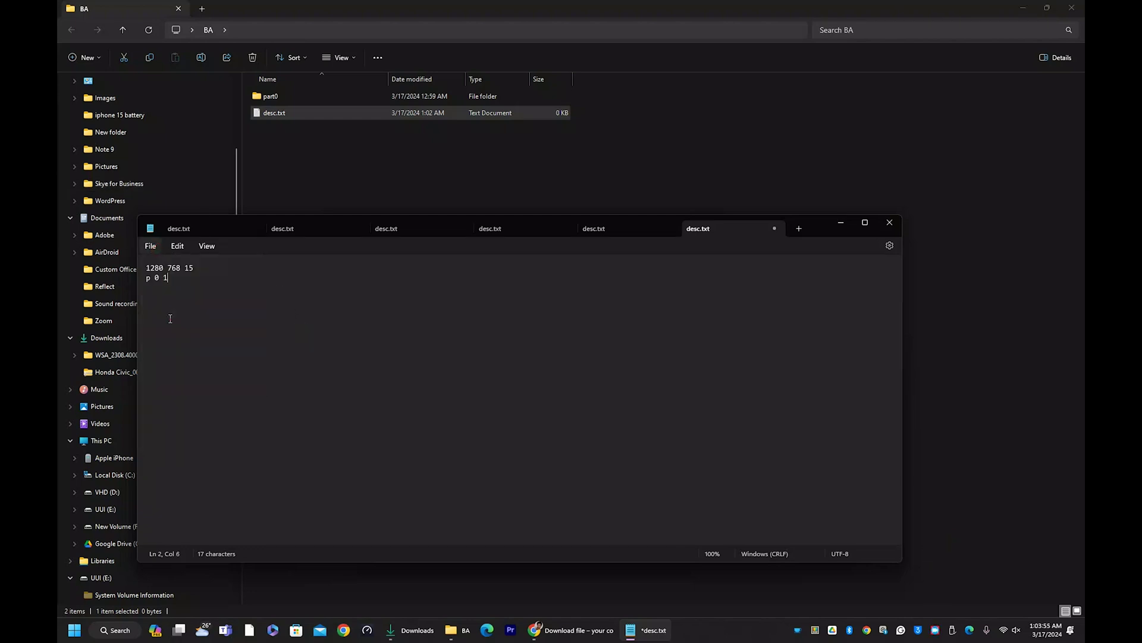
click(888, 222)
Reopen desc.txt to check its text, close it and the BA window, and move the BA folder to the middle of the desktop
double_click(326, 115)
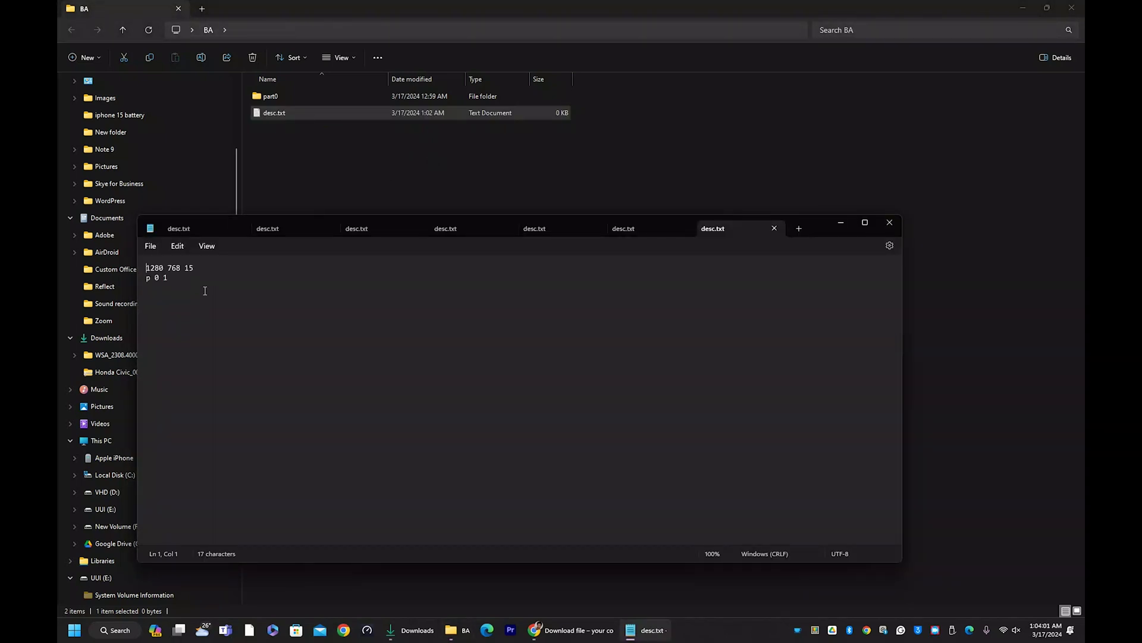
key(ctrl+a)
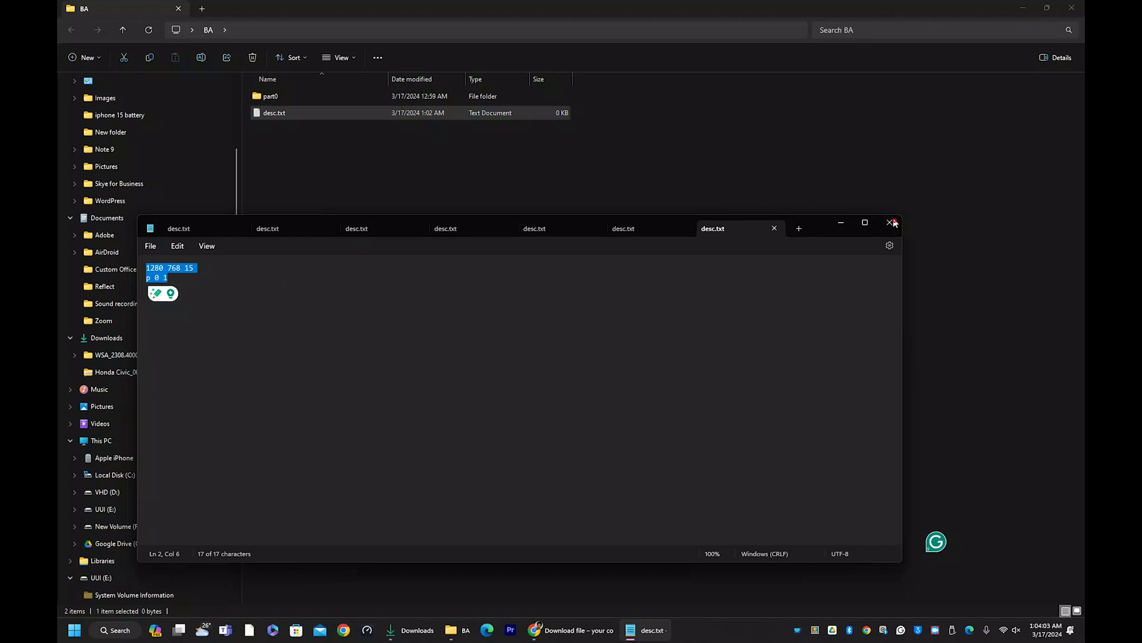
click(893, 222)
click(1071, 8)
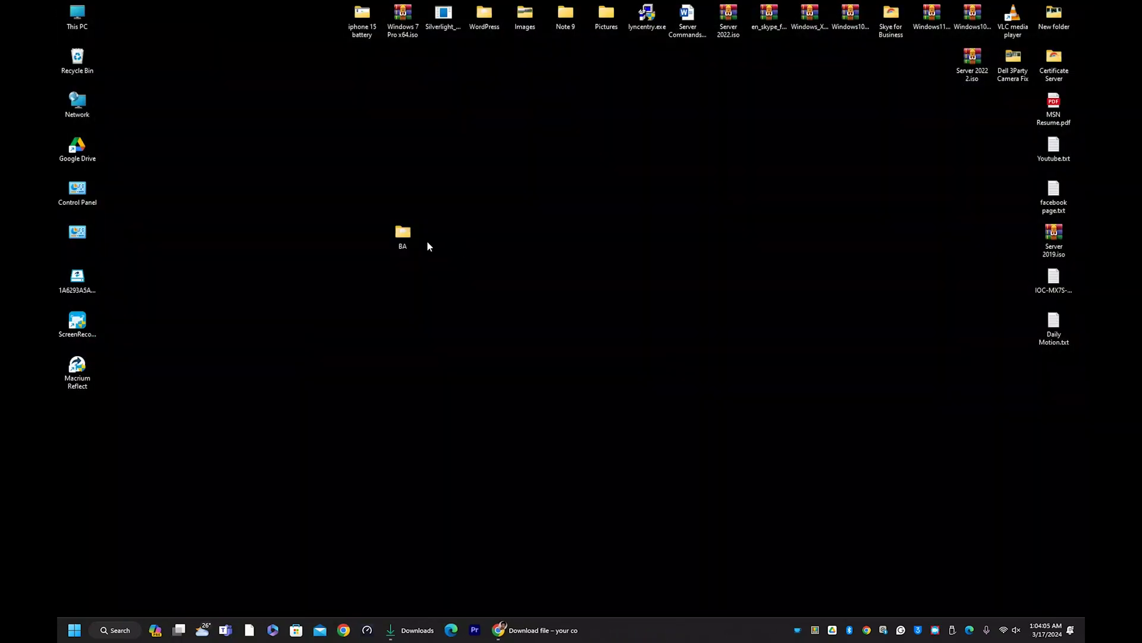
drag(600, 282, 602, 284)
click(115, 630)
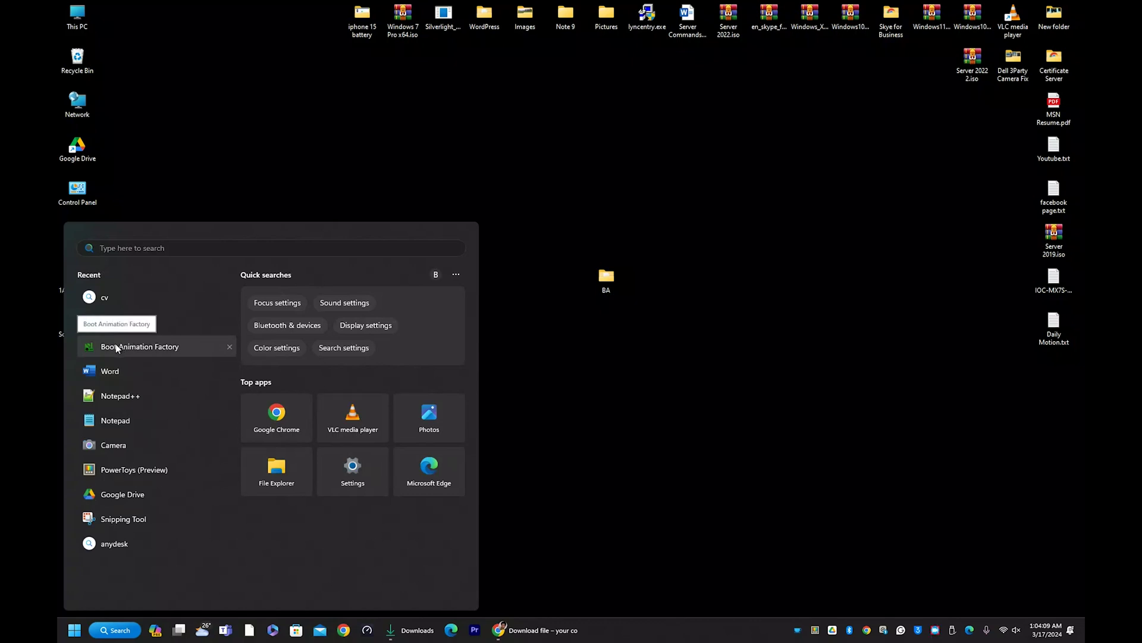
click(117, 347)
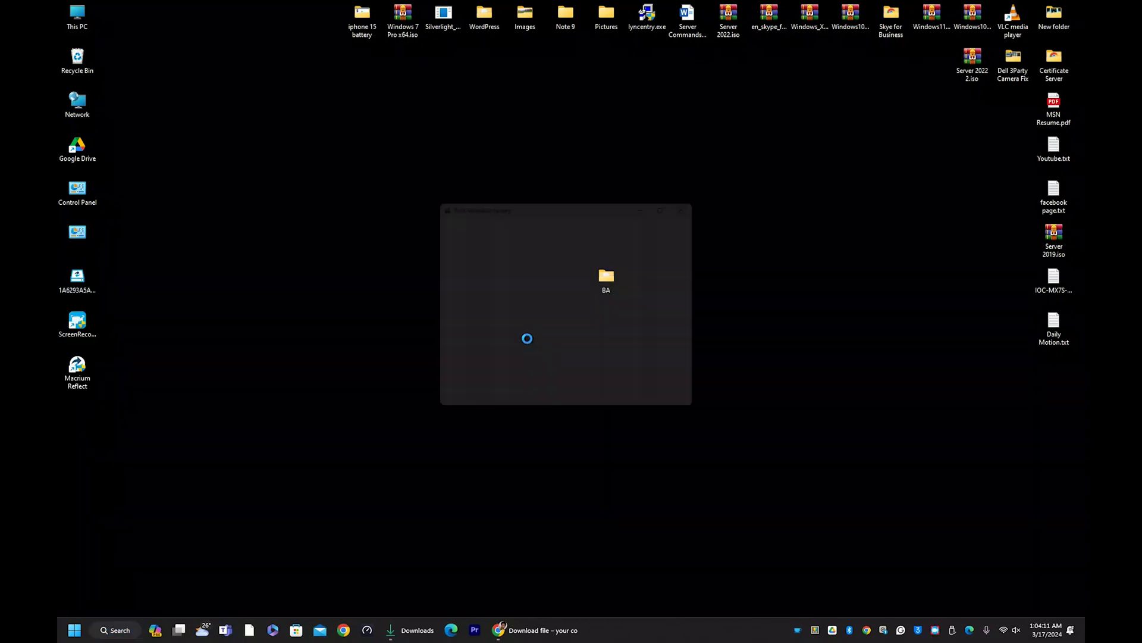
click(654, 348)
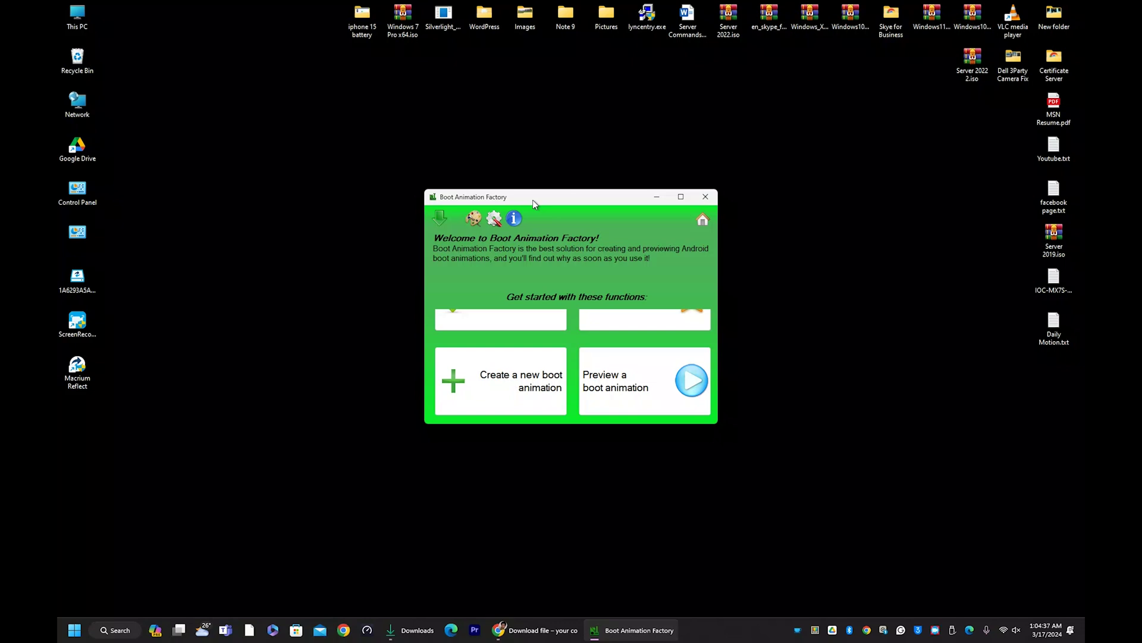
click(514, 390)
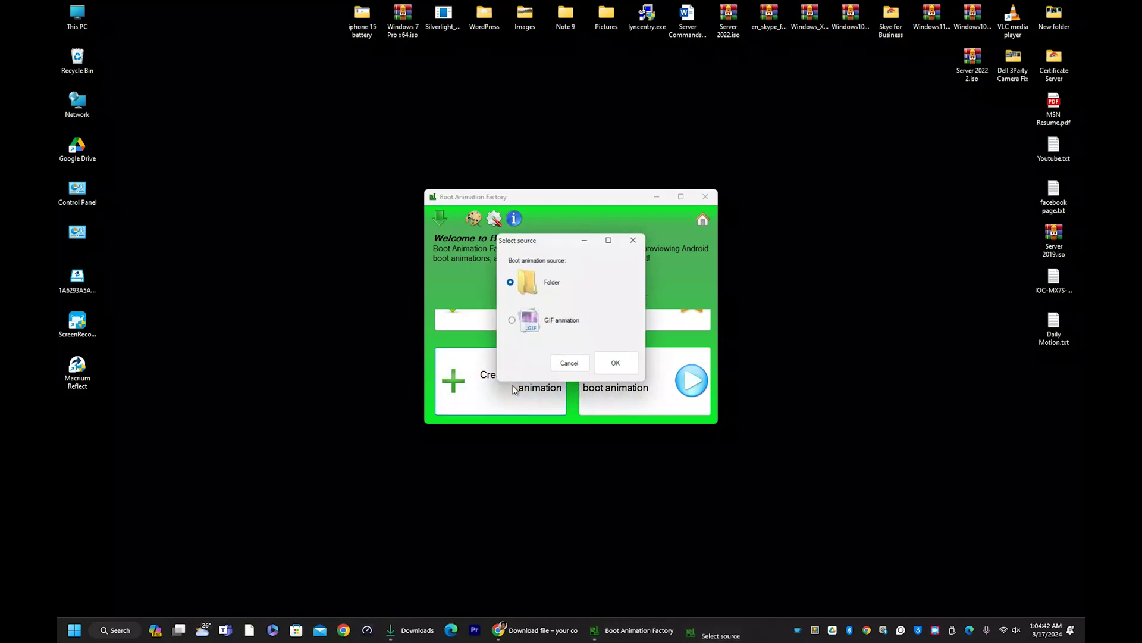
click(613, 362)
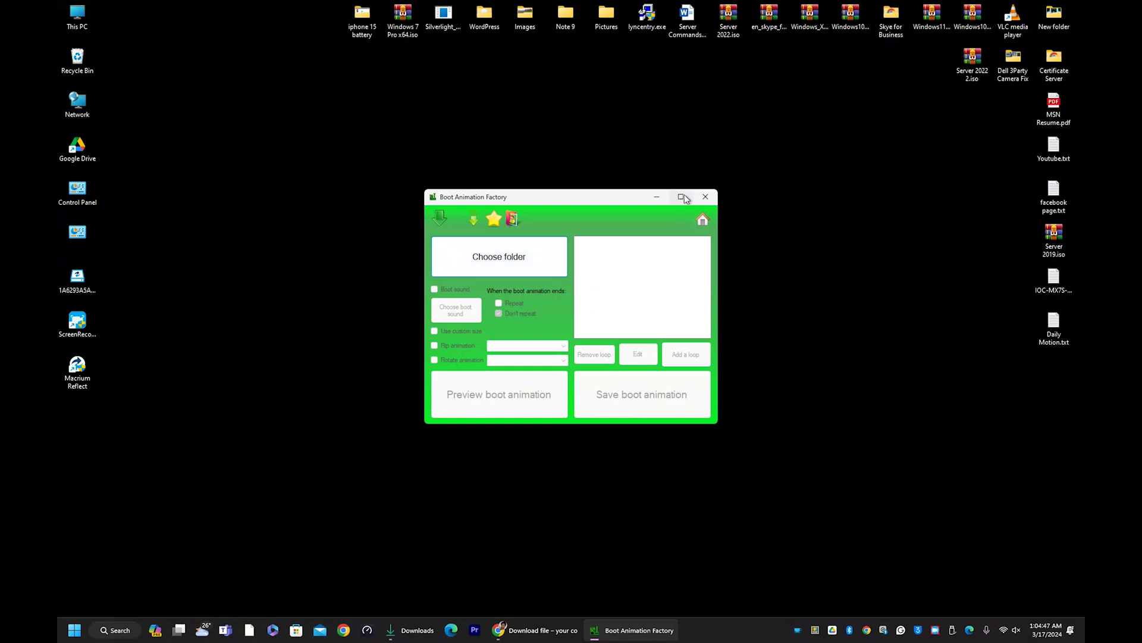
click(704, 197)
Relaunch Boot Animation Factory, dismiss the update error and start a new boot animation with Folder as its source
click(116, 630)
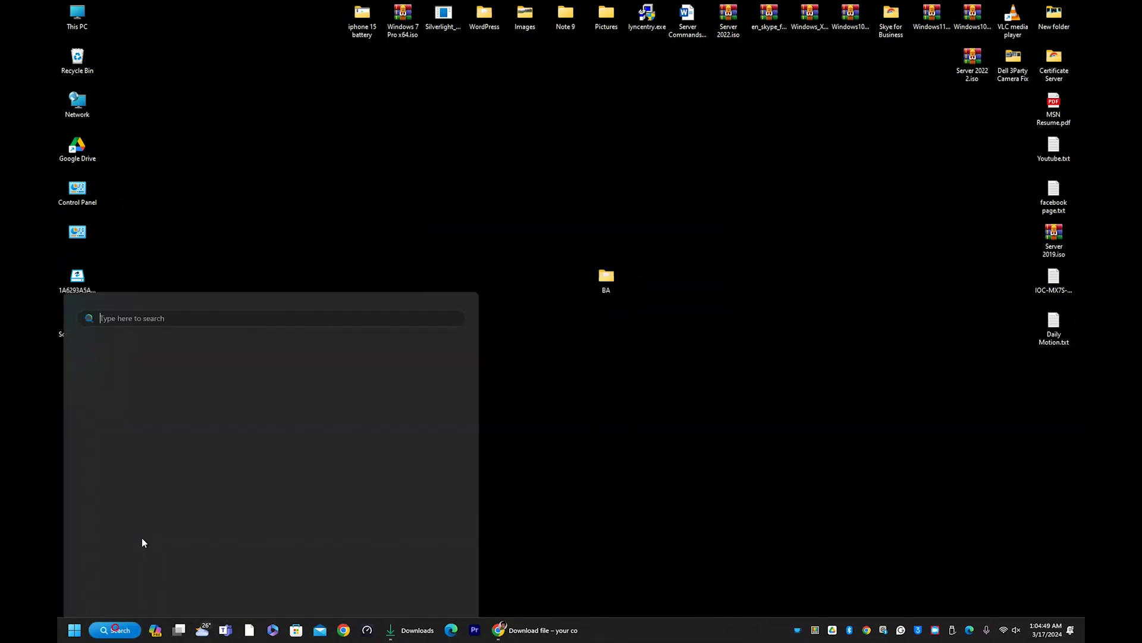
click(154, 347)
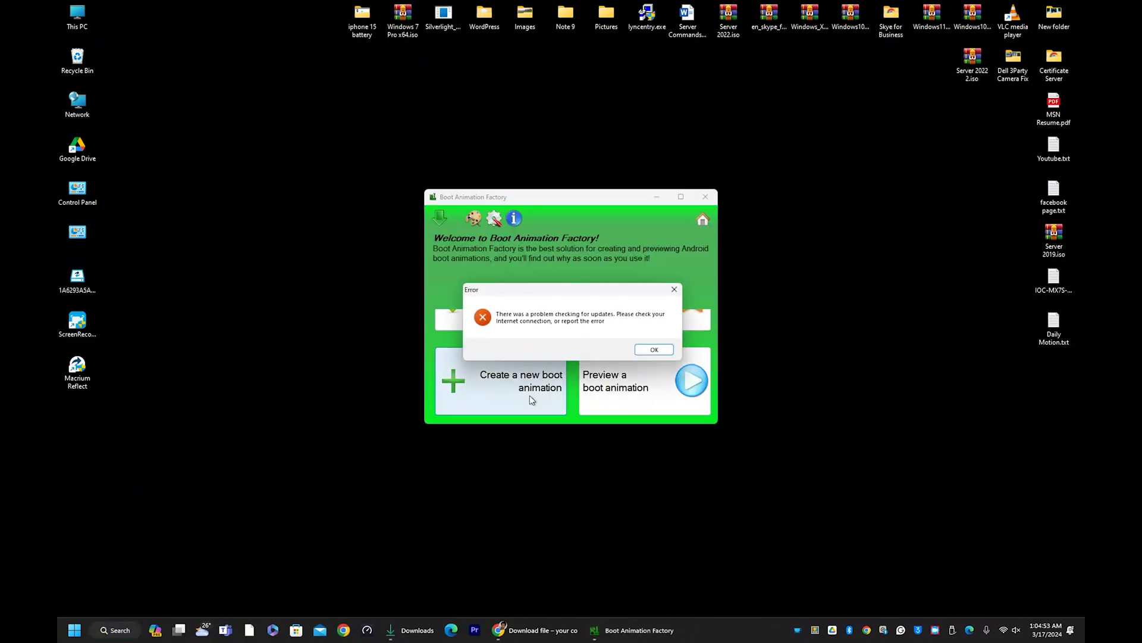
click(651, 347)
click(516, 384)
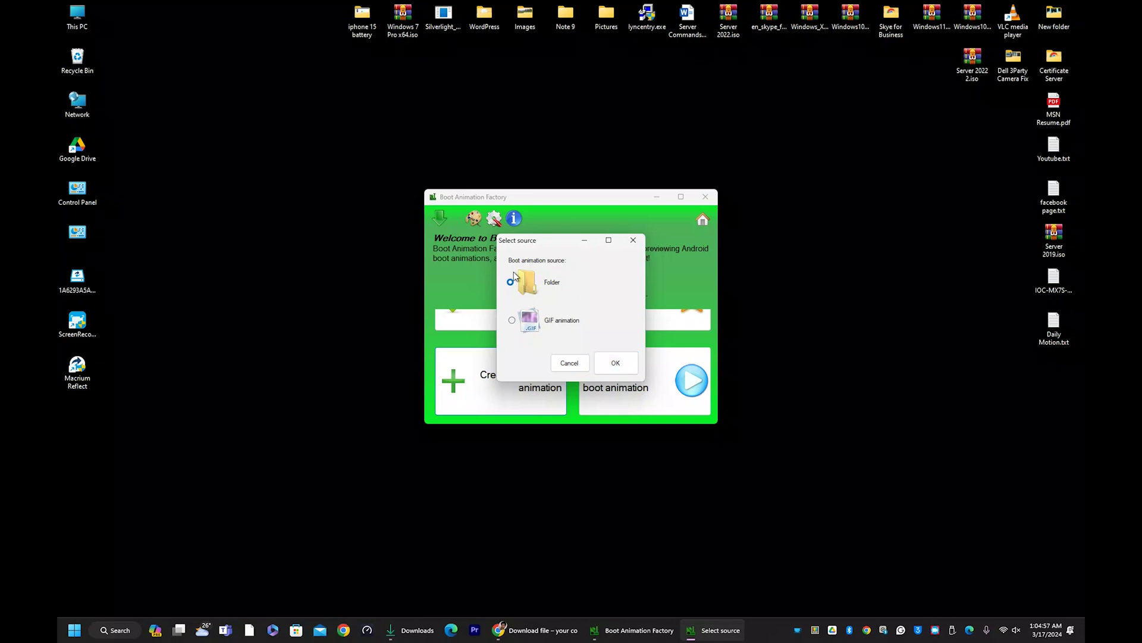
click(607, 360)
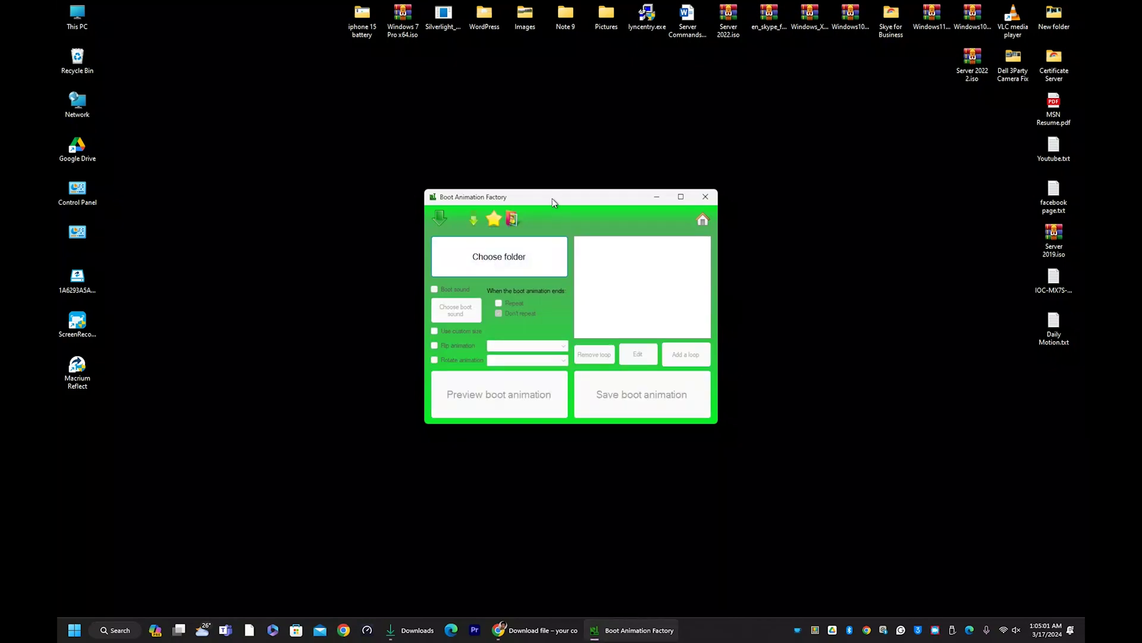
Choose the desktop BA folder as the boot animation's source and continue despite the indexed-color warning
drag(553, 199, 556, 345)
click(508, 419)
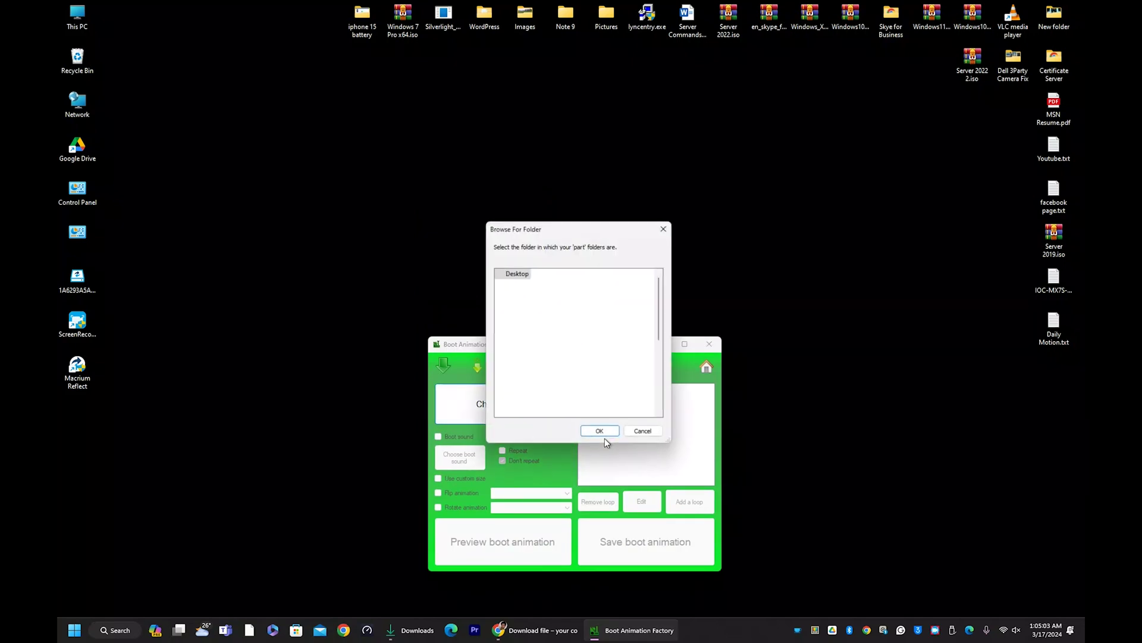
drag(619, 238, 712, 320)
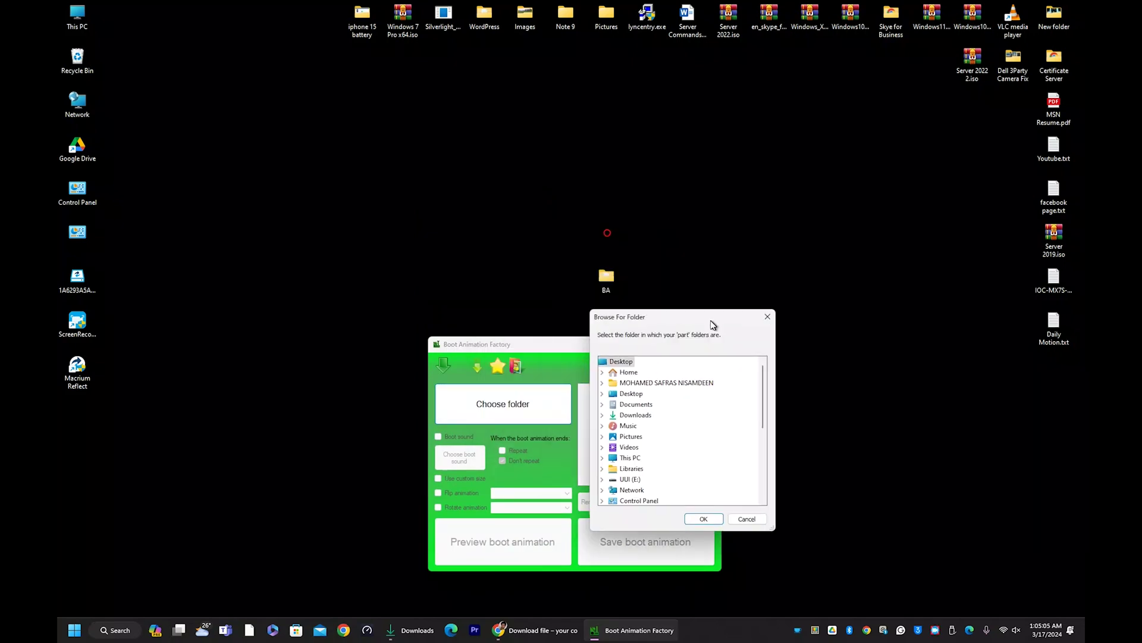
drag(637, 323, 683, 194)
scroll(681, 326, down, 3)
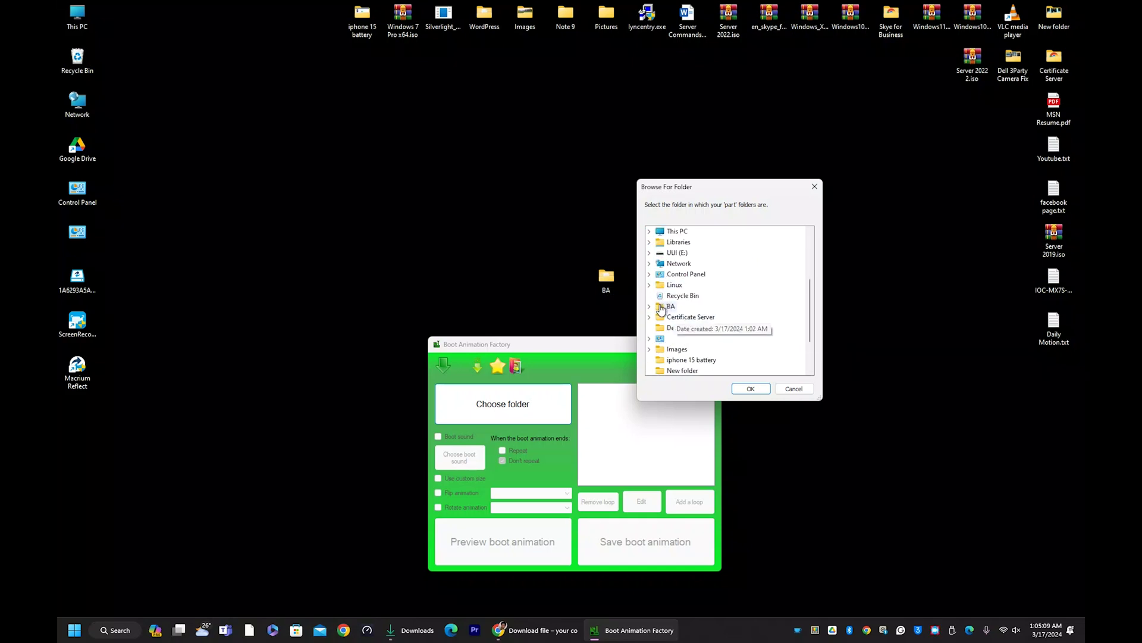
double_click(661, 307)
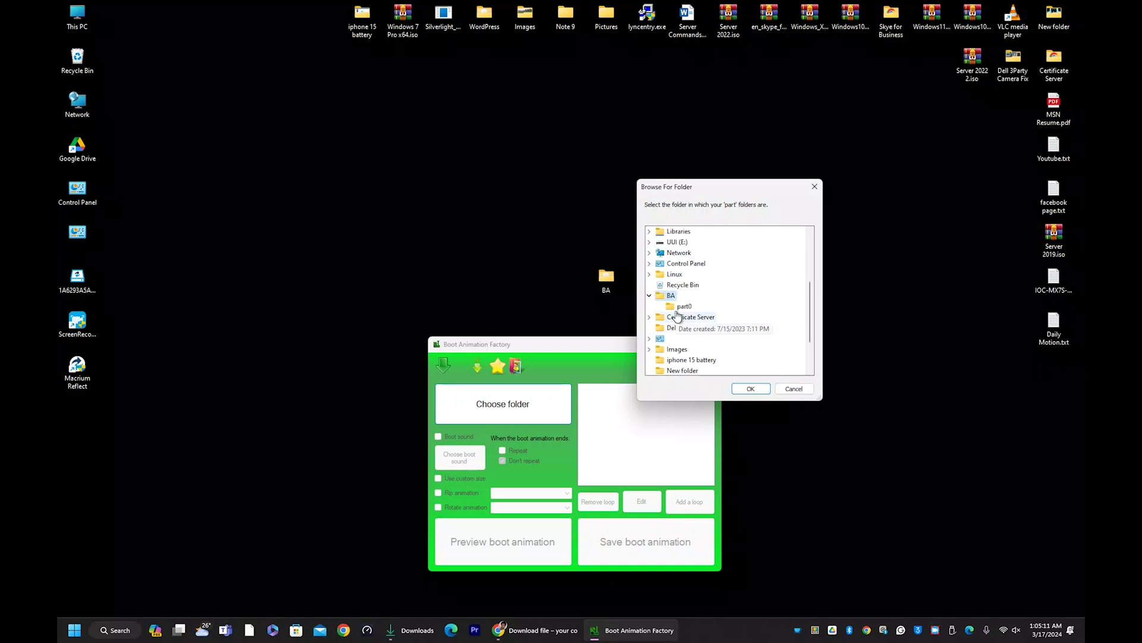
click(672, 296)
click(742, 389)
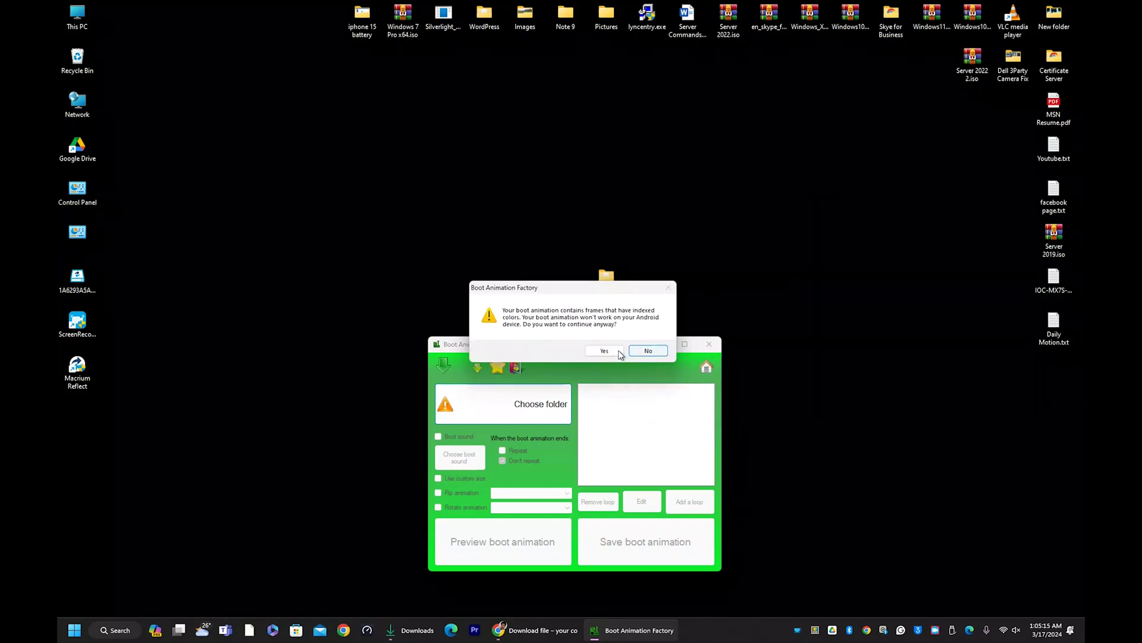
click(604, 351)
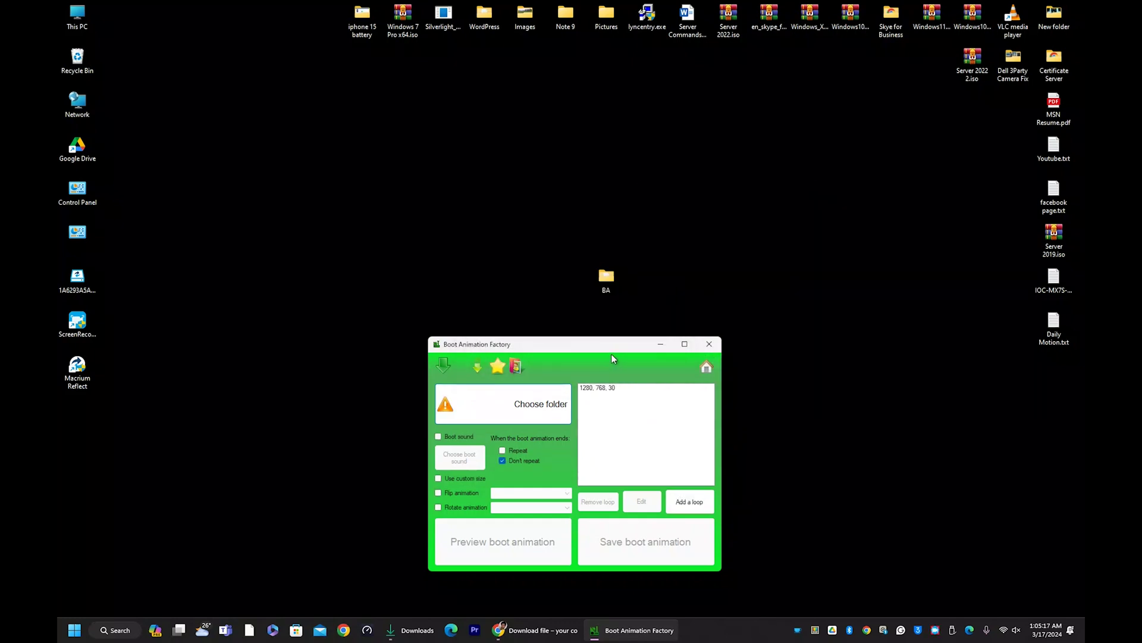
Move the BA folder clear of the program window, look through the PNG frames in its part0 folder and close it
drag(613, 348, 704, 319)
drag(606, 277, 403, 238)
drag(607, 321, 589, 248)
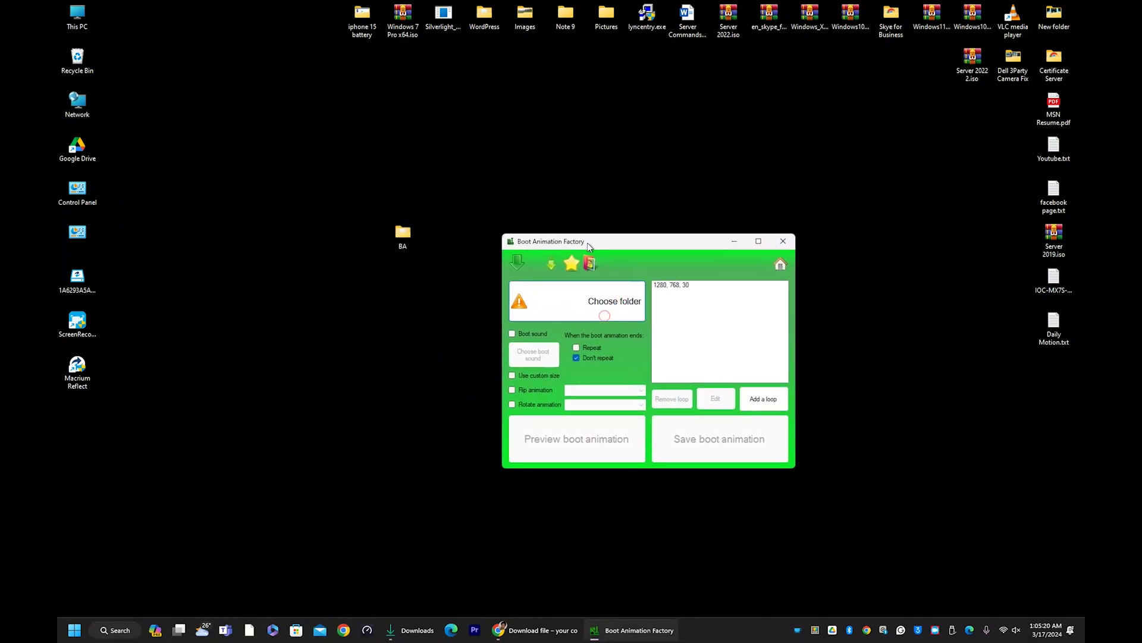
double_click(405, 245)
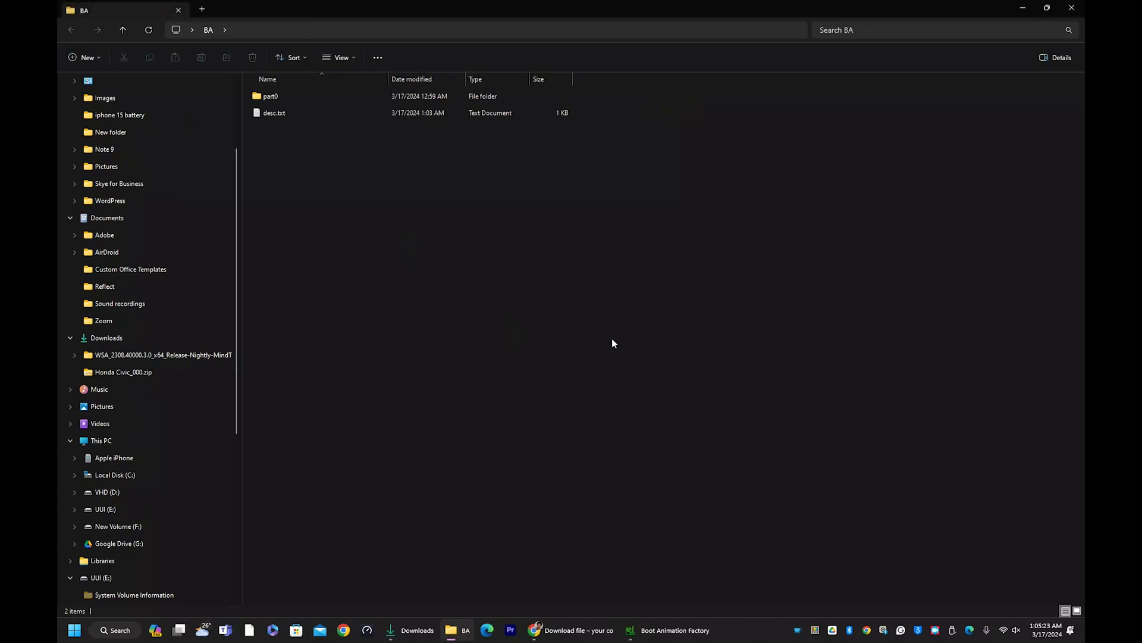
double_click(265, 97)
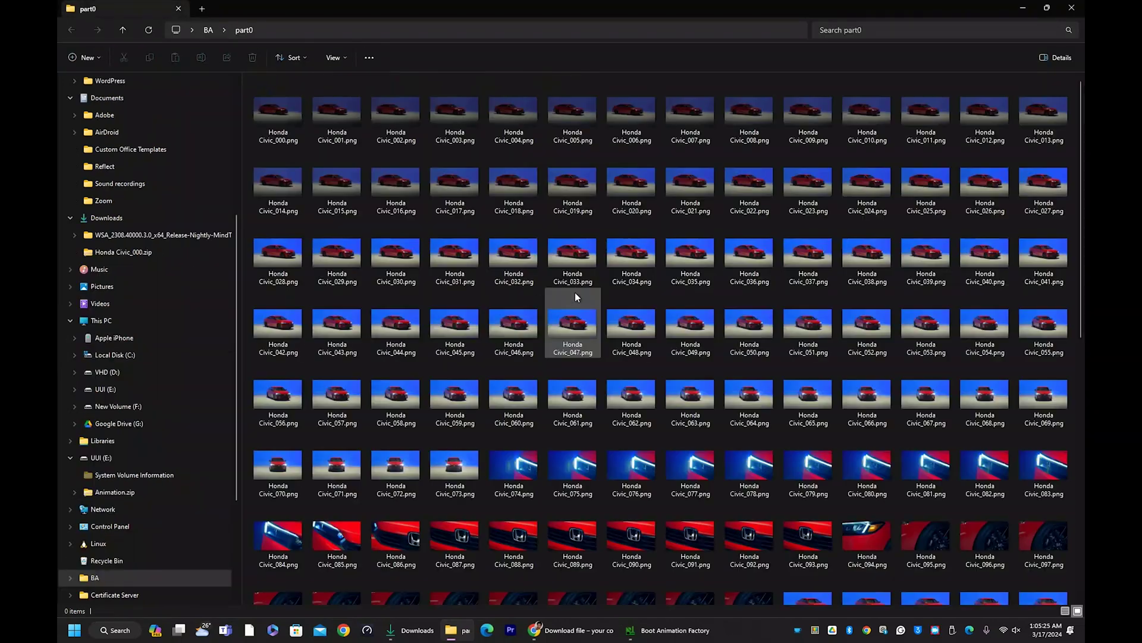
scroll(770, 345, down, 8)
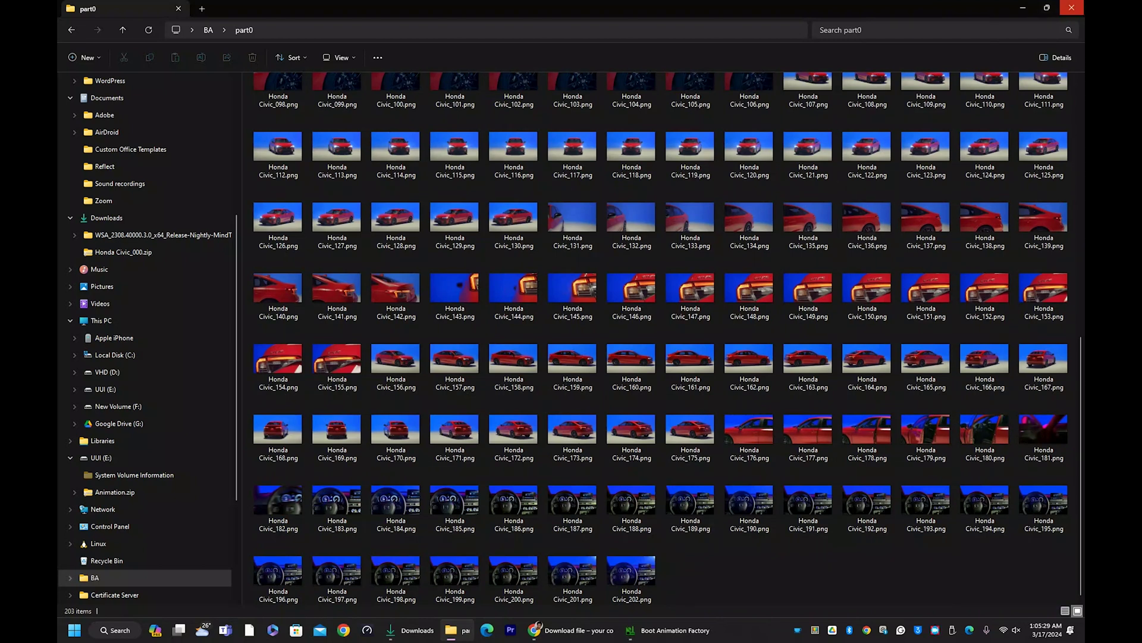
click(1072, 7)
click(641, 240)
drag(534, 231, 541, 234)
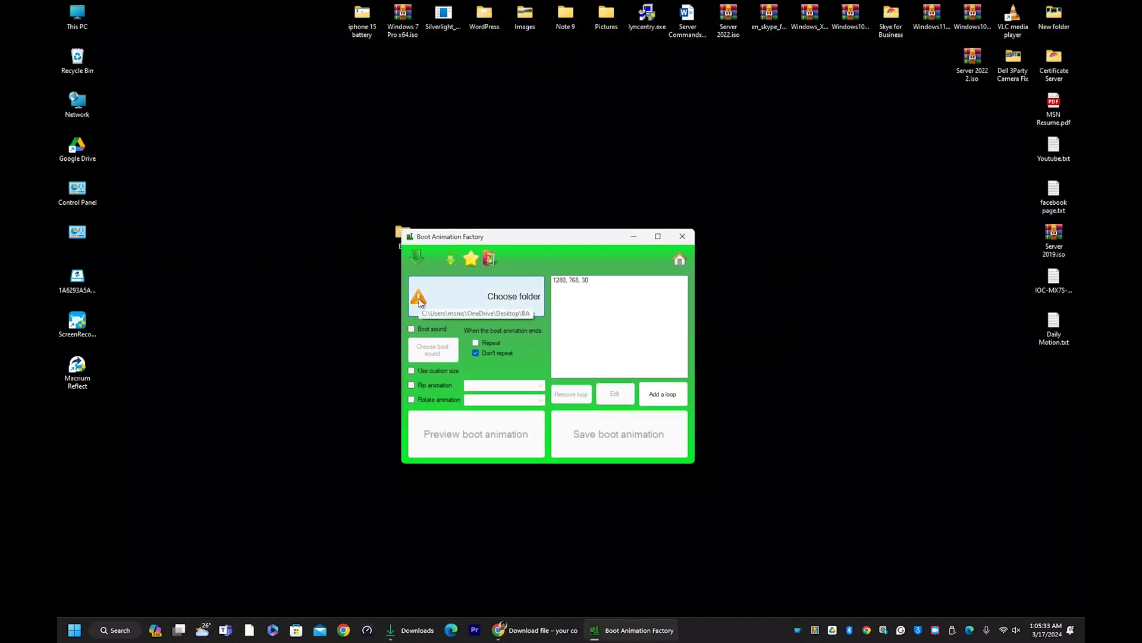
Edit the base properties of the 1280 × 768 animation entry to set the speed to 15 FPS
click(560, 282)
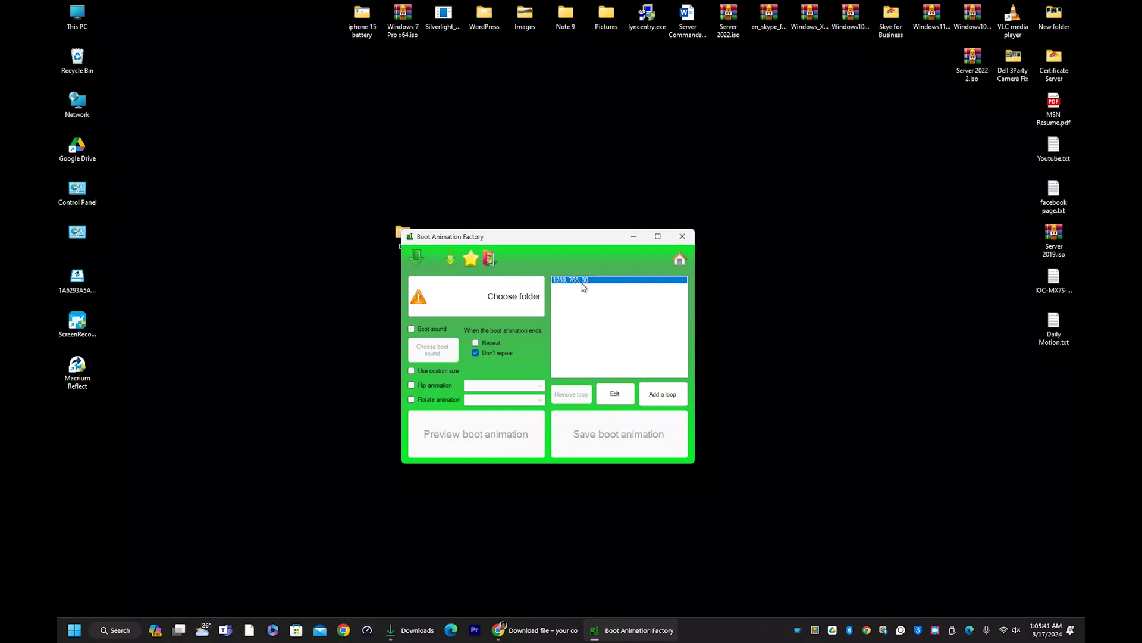
drag(552, 237, 567, 263)
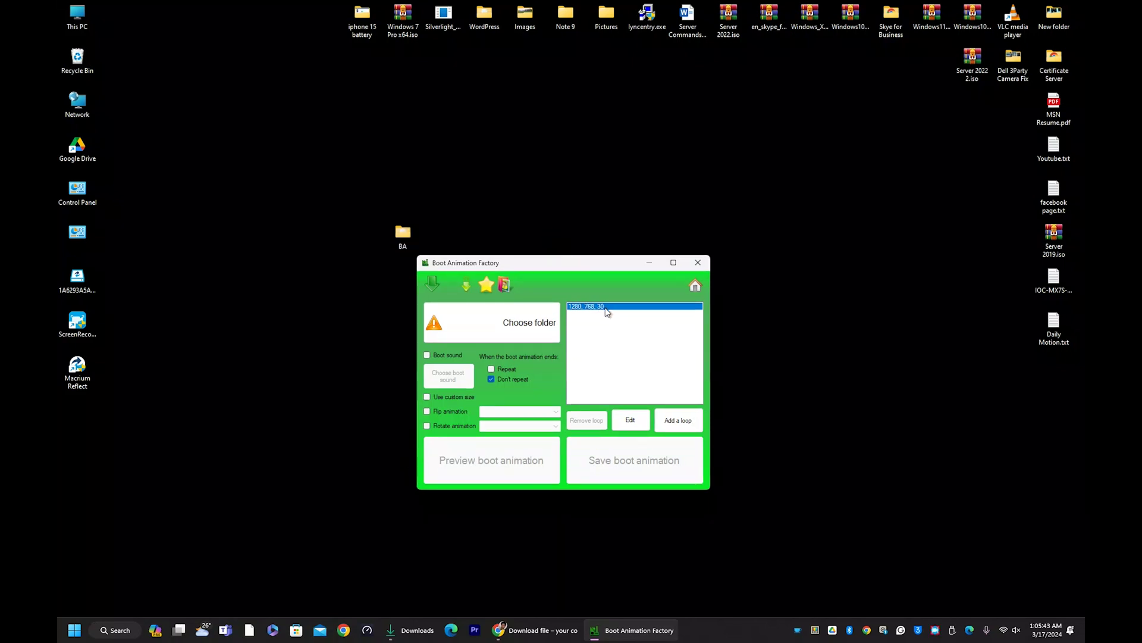
click(640, 419)
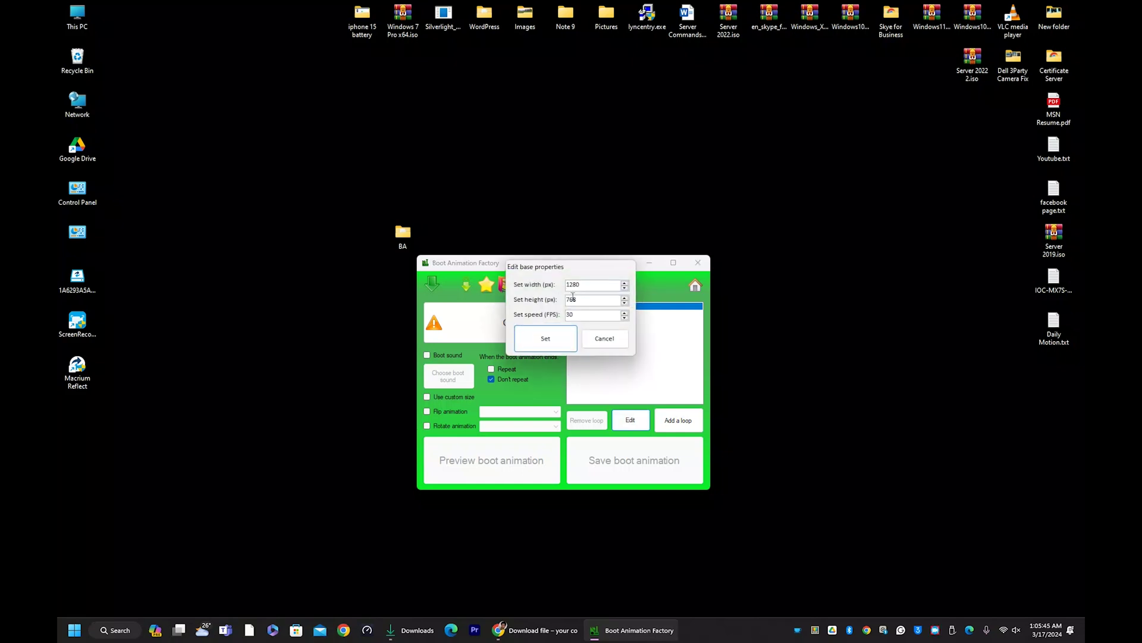
double_click(586, 284)
double_click(575, 301)
click(581, 315)
double_click(582, 315)
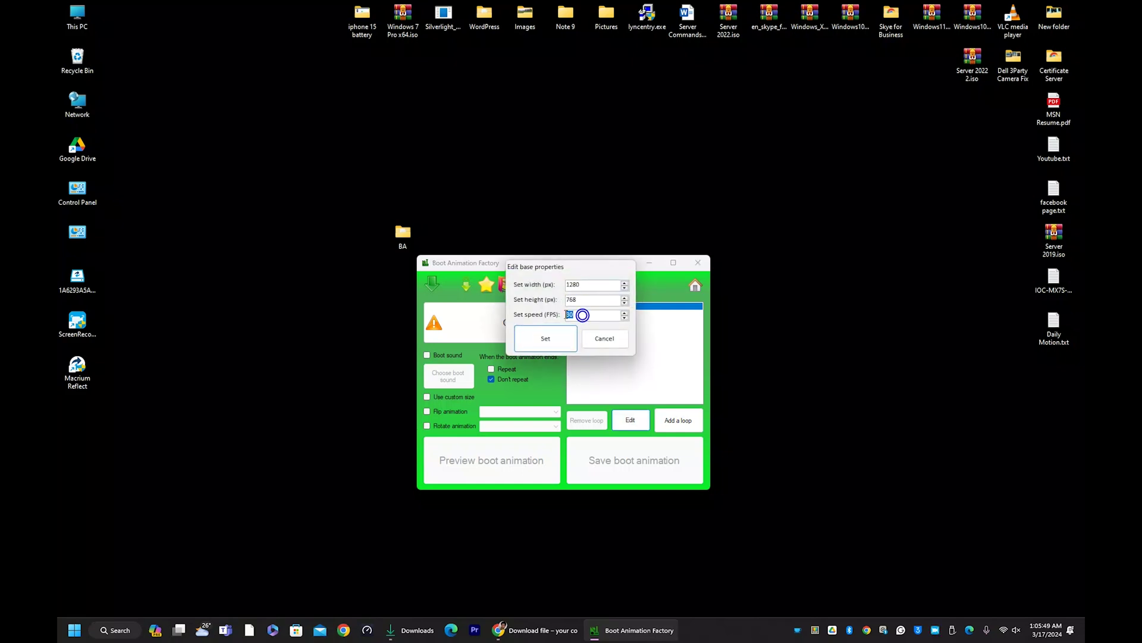
click(561, 338)
click(631, 424)
click(541, 337)
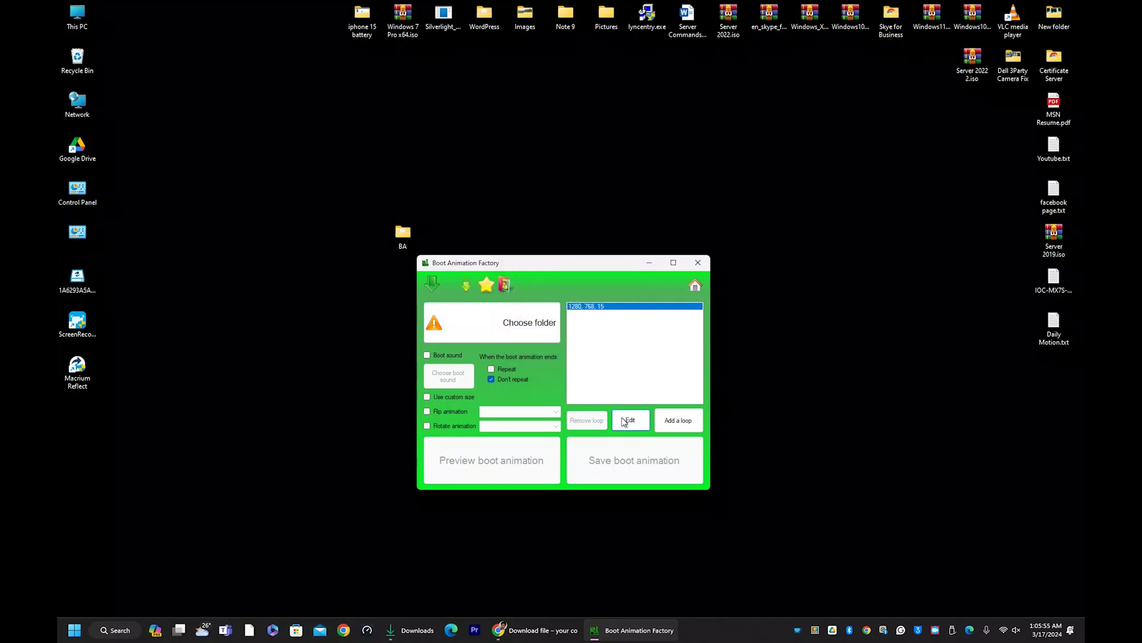
Add a loop for the part0 folder with 1 loop and a loop delay of 0 ms
click(669, 421)
click(583, 286)
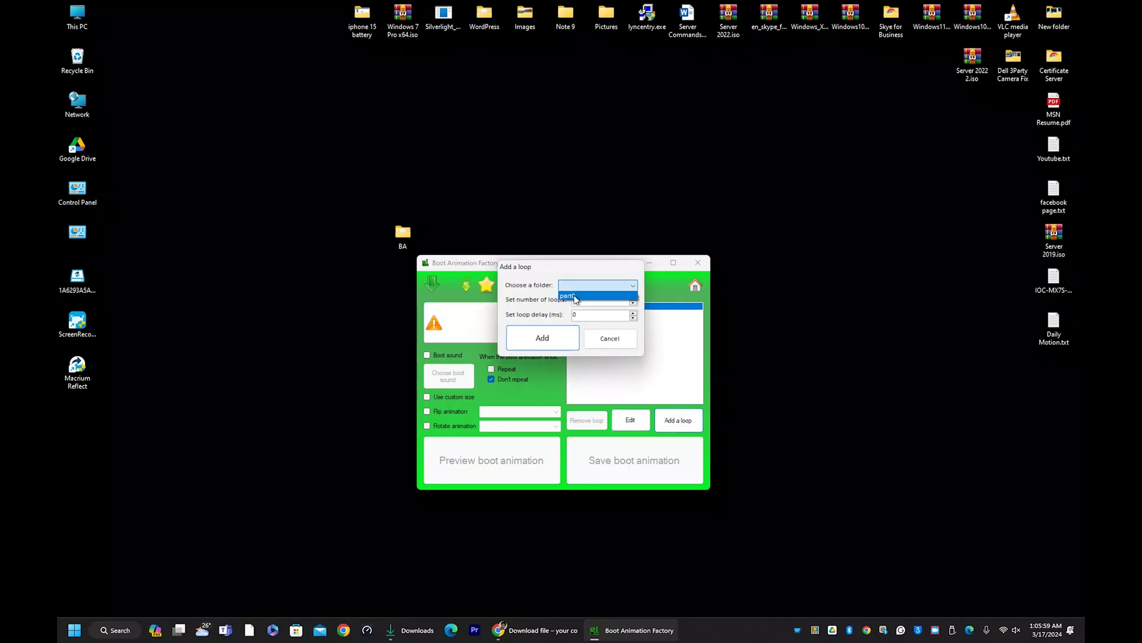
click(574, 296)
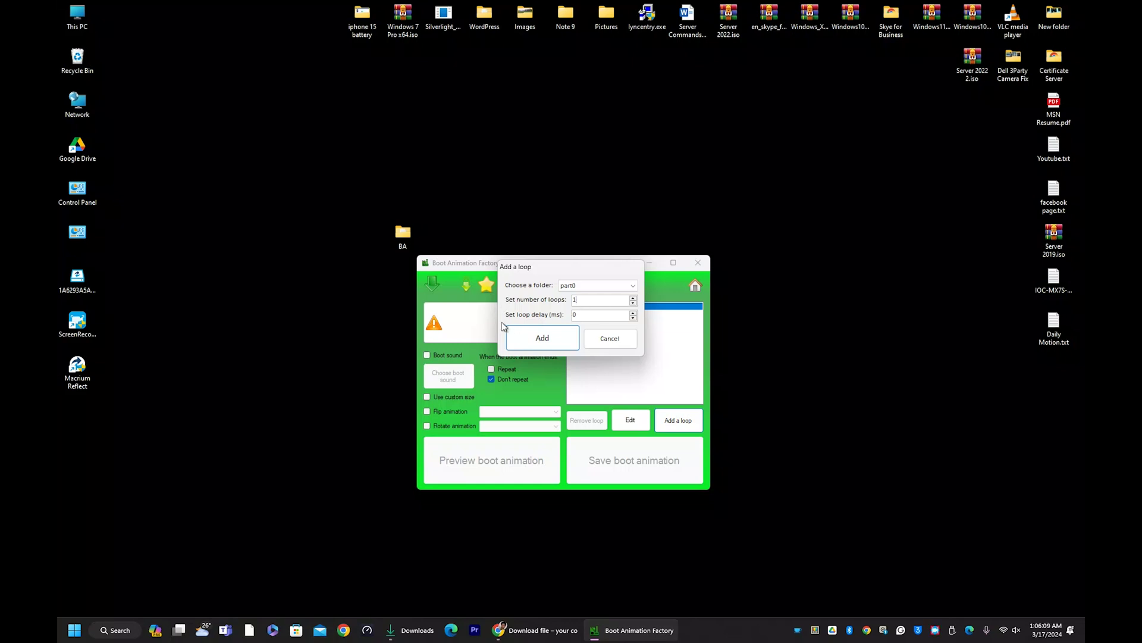
drag(582, 316, 573, 315)
click(588, 302)
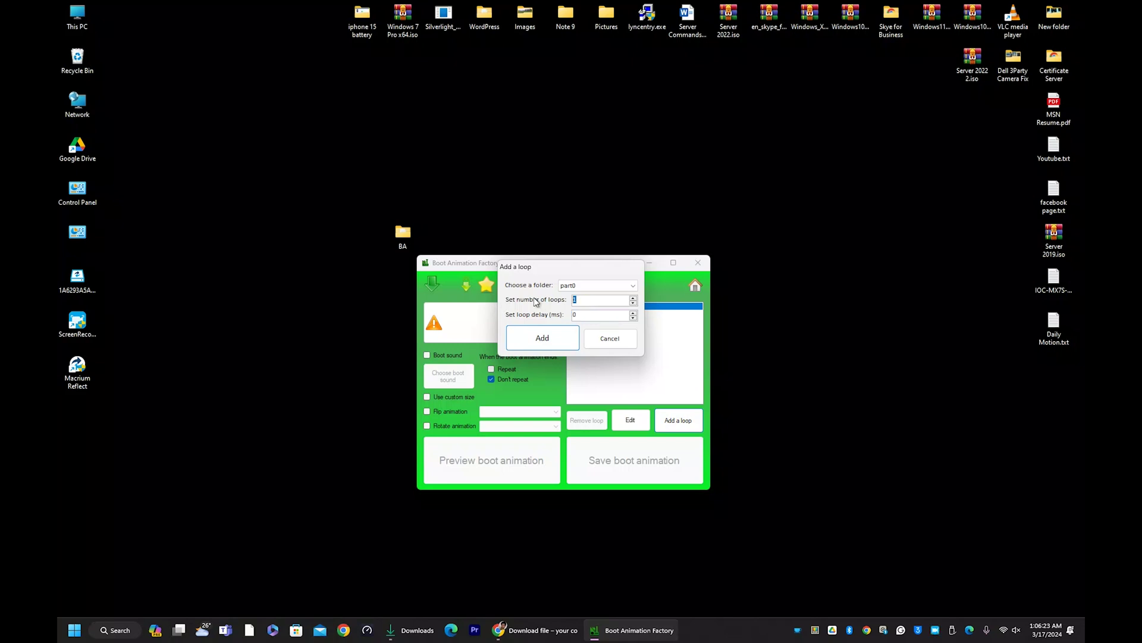
click(562, 346)
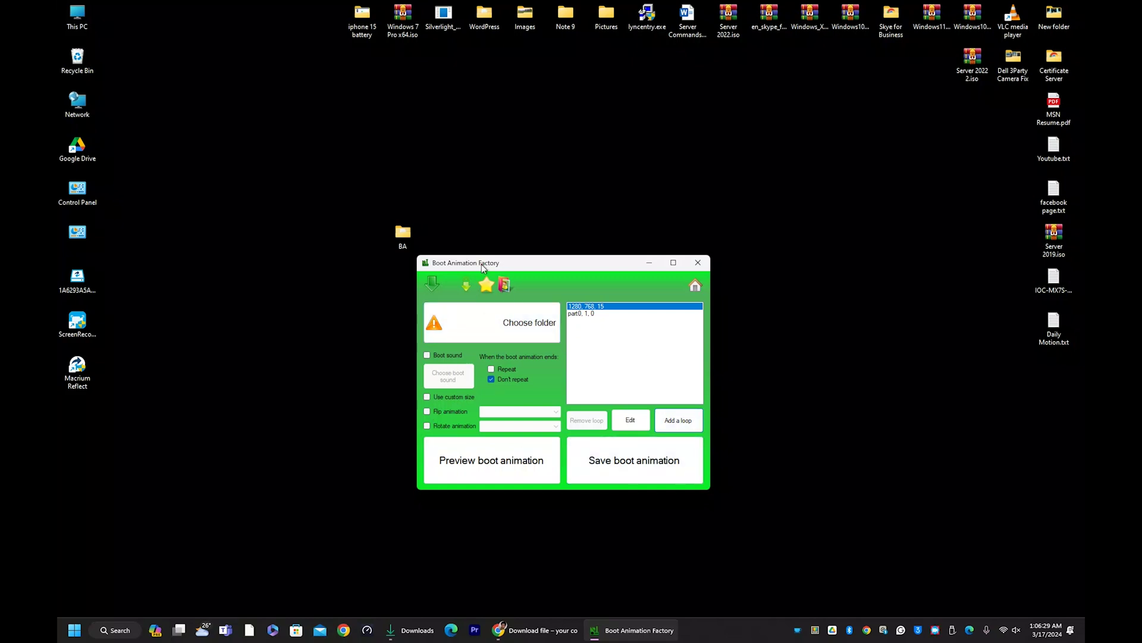
Try the boot sound option by opening its MP3 file chooser, then cancel and disable boot sound again
drag(481, 264, 488, 245)
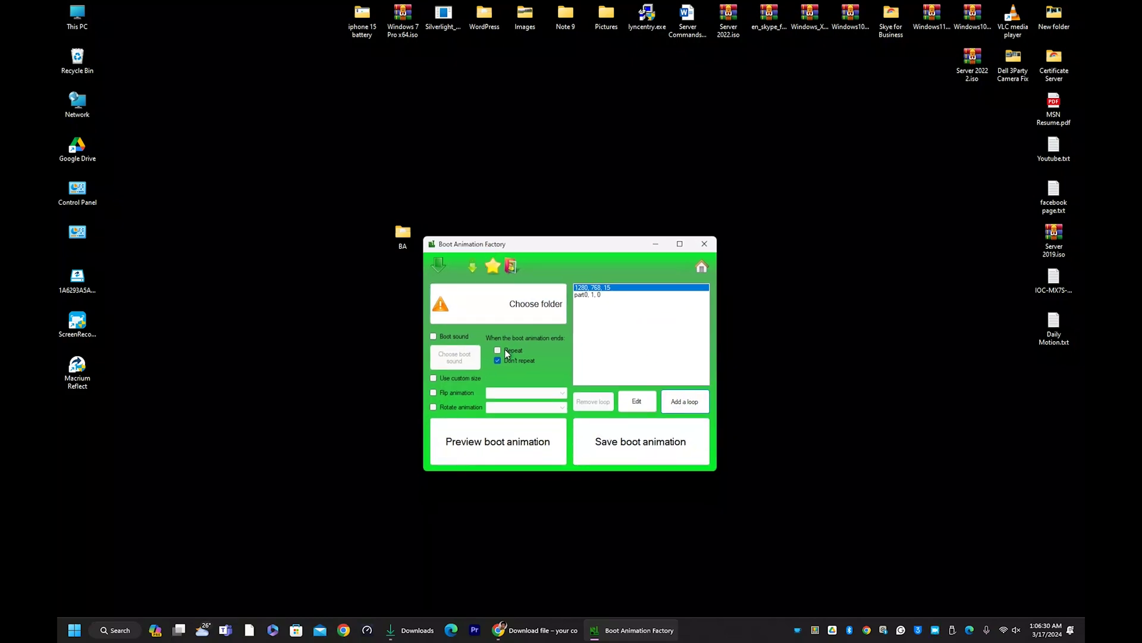
click(434, 337)
click(464, 361)
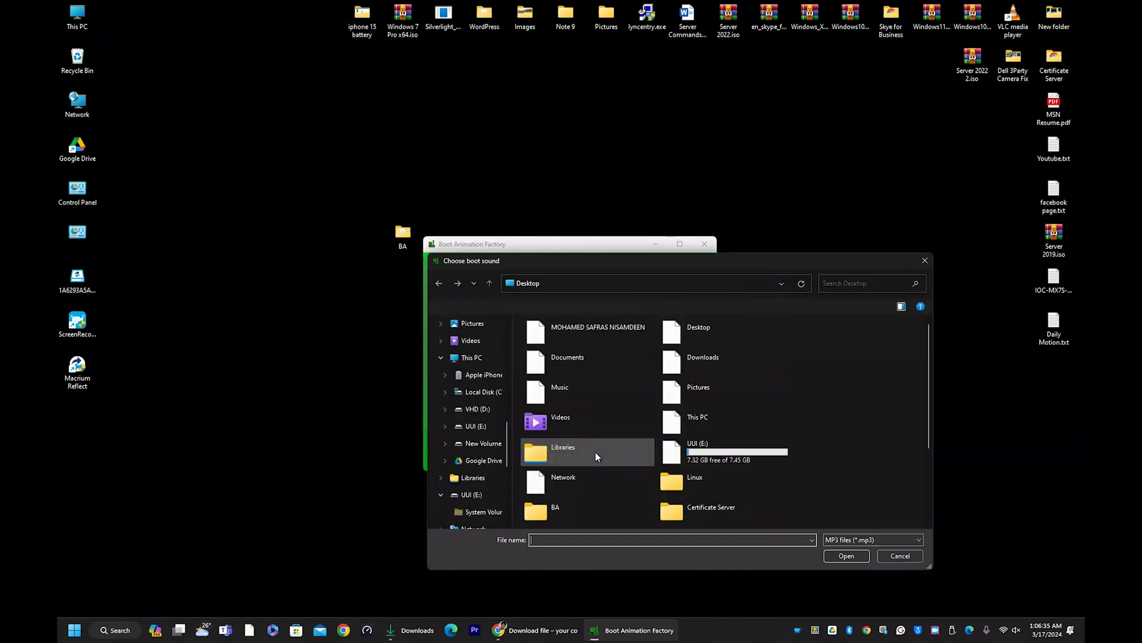
click(900, 555)
click(434, 337)
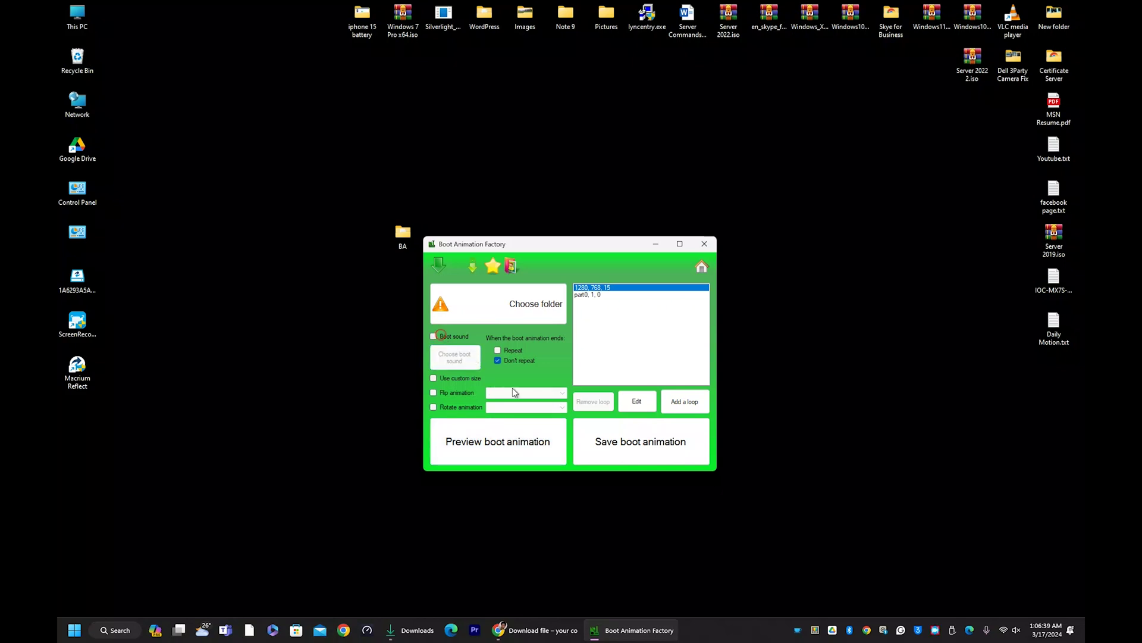
Try the Flip animation option with Flip horizontal and the Rotate animation option, and disable both again
click(444, 378)
click(446, 393)
click(503, 393)
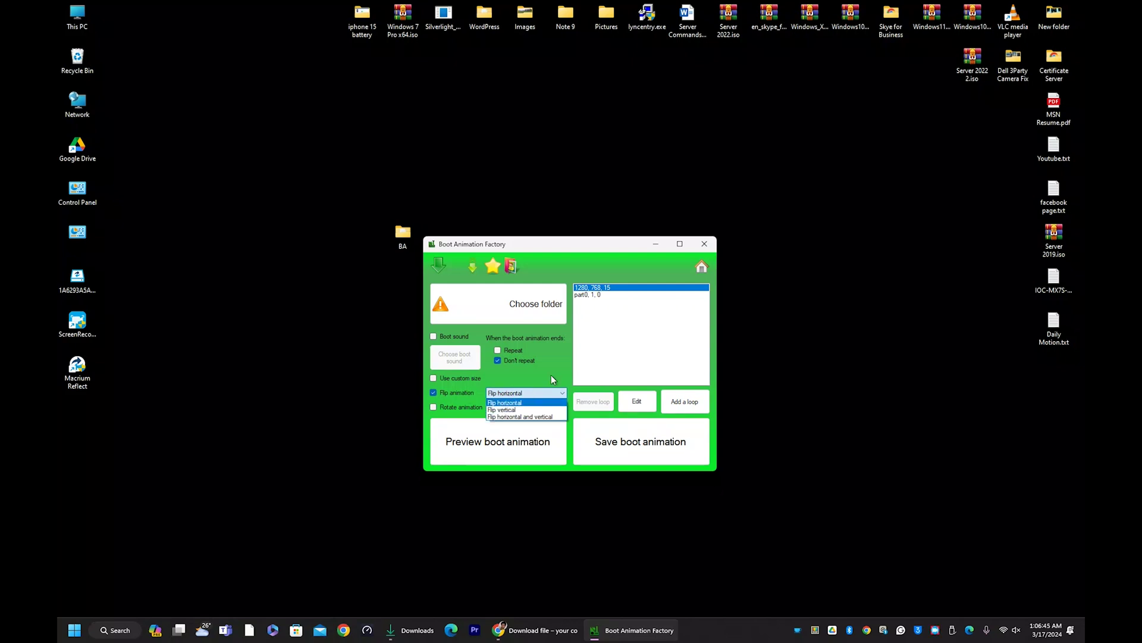
click(562, 352)
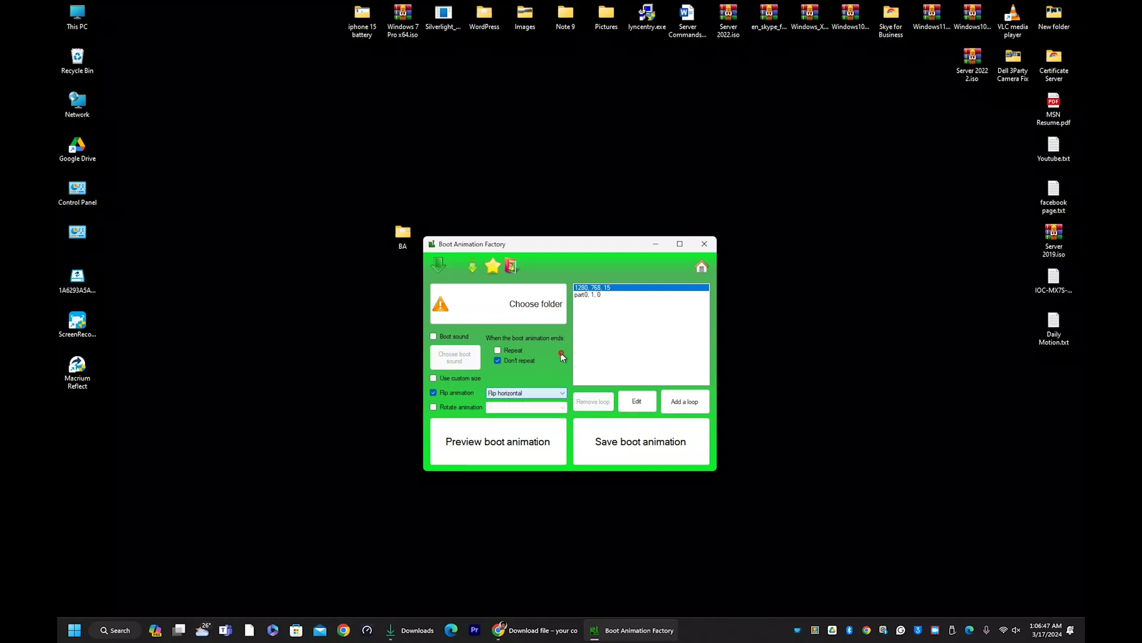
click(460, 394)
click(463, 408)
click(536, 408)
click(538, 417)
click(433, 407)
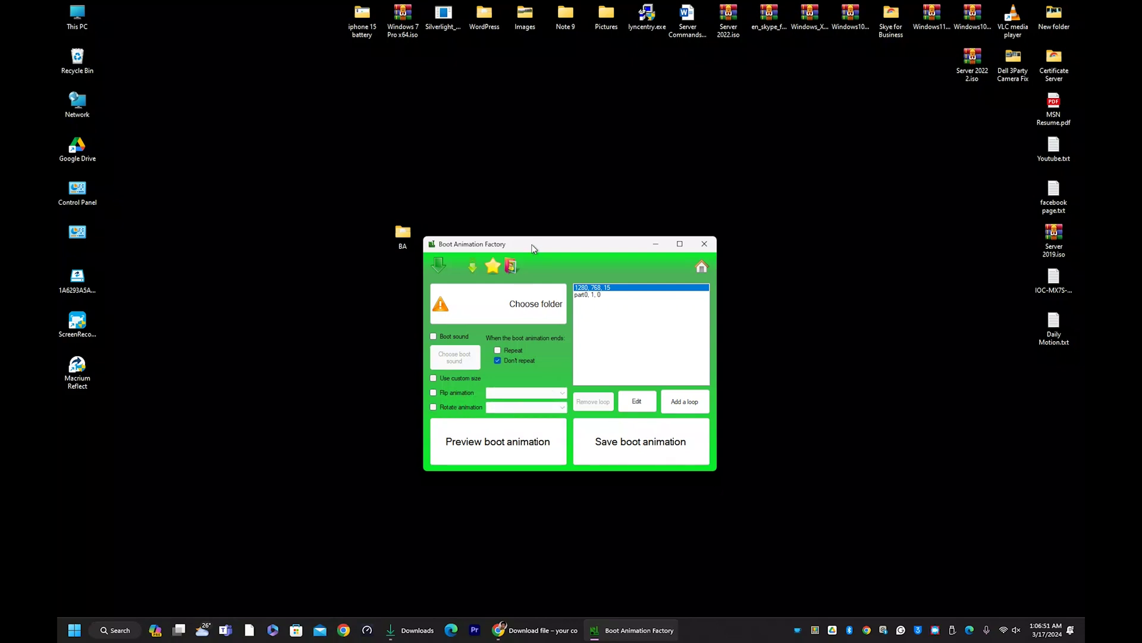